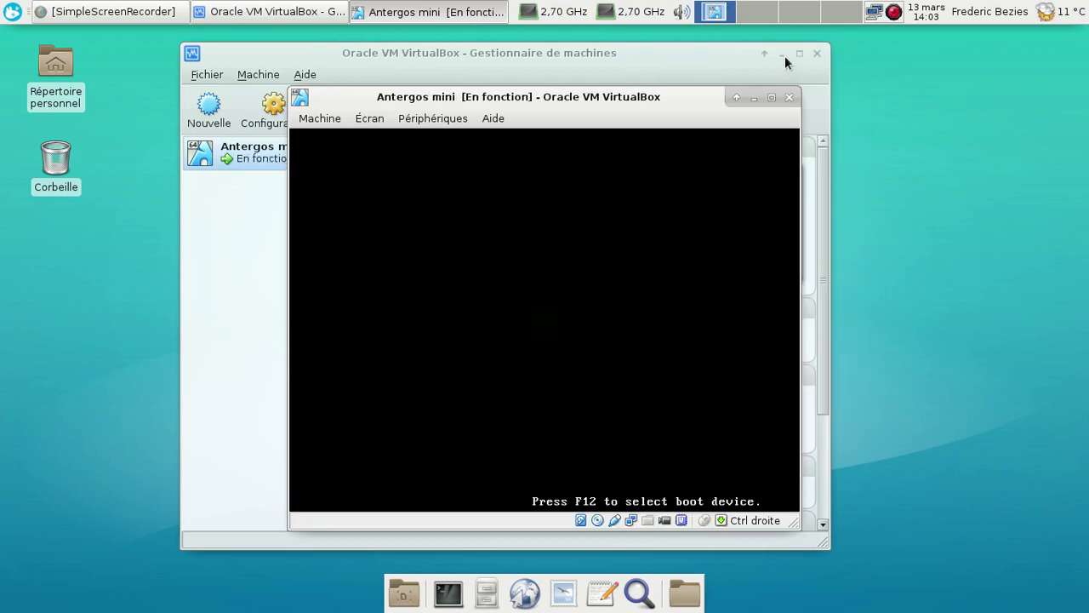
- Minimize the VirtualBox manager, show the Antergos mini virtual machine full screen, and set the boot menu language to Français
click(783, 54)
key(ctrl+f)
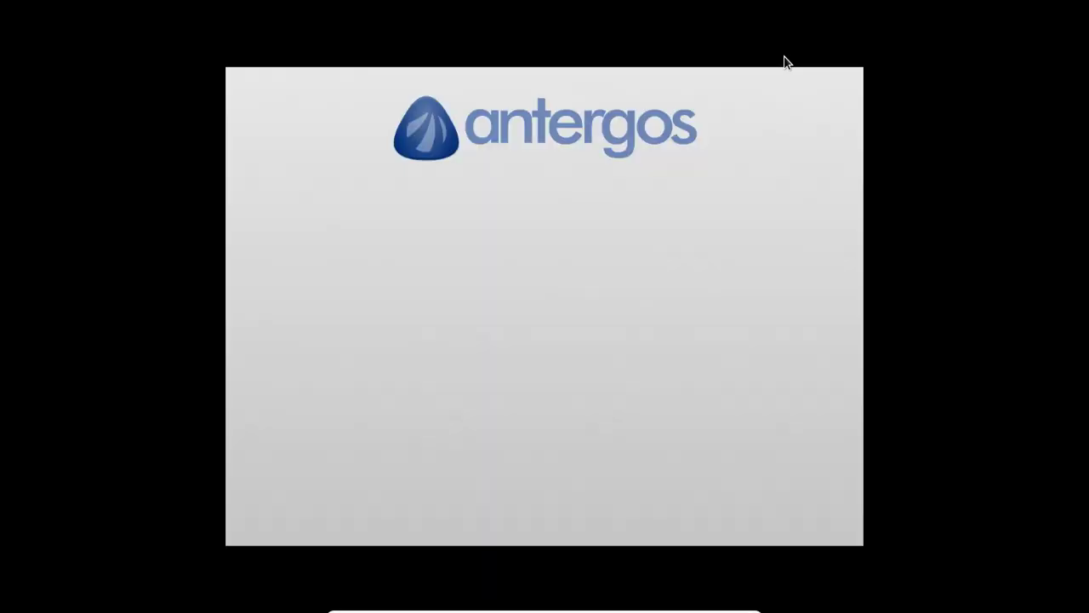
key(F2)
key(Down)
key(Down)
key(Down)
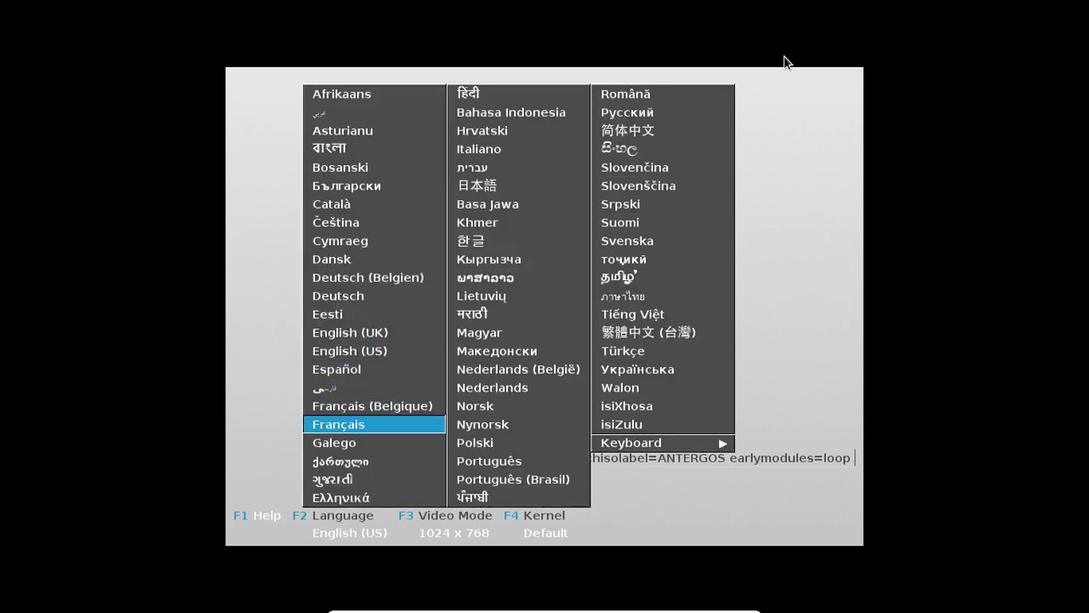
key(Return)
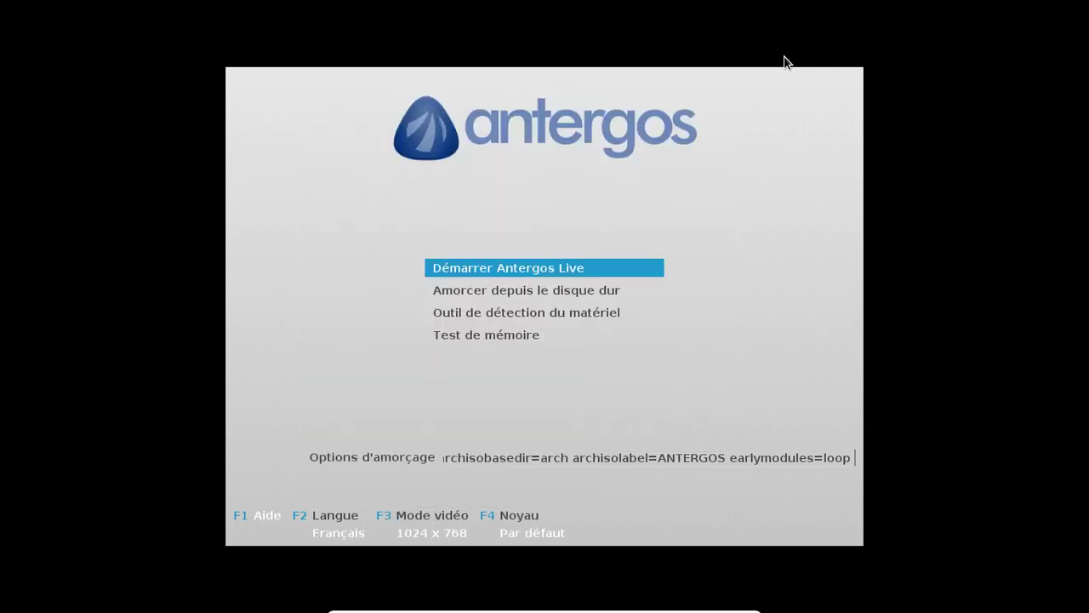
- Start Antergos Live and dismiss the notifications on its desktop
key(Return)
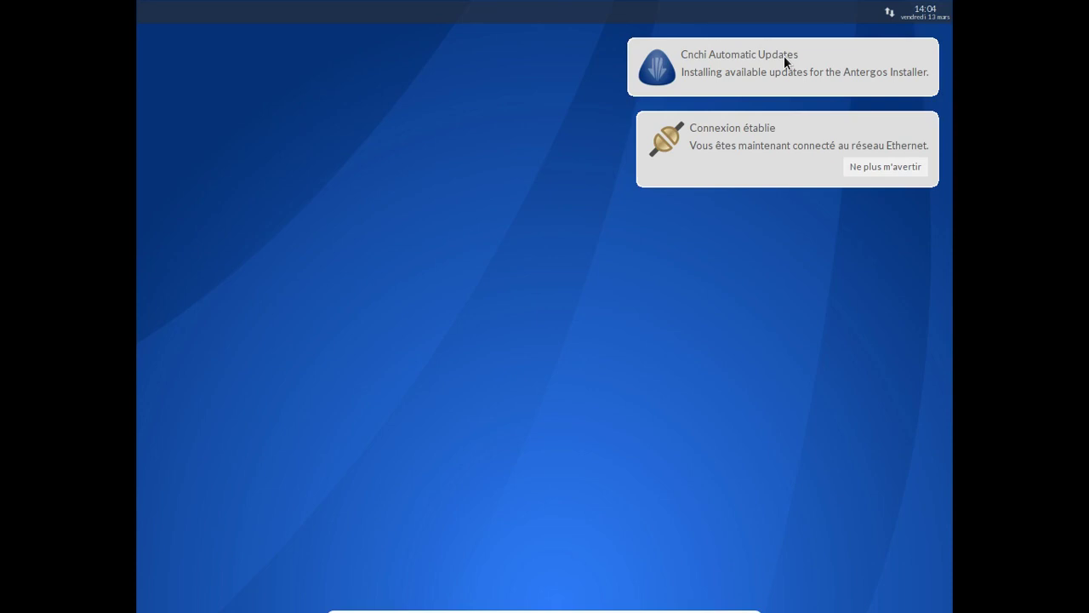
click(926, 128)
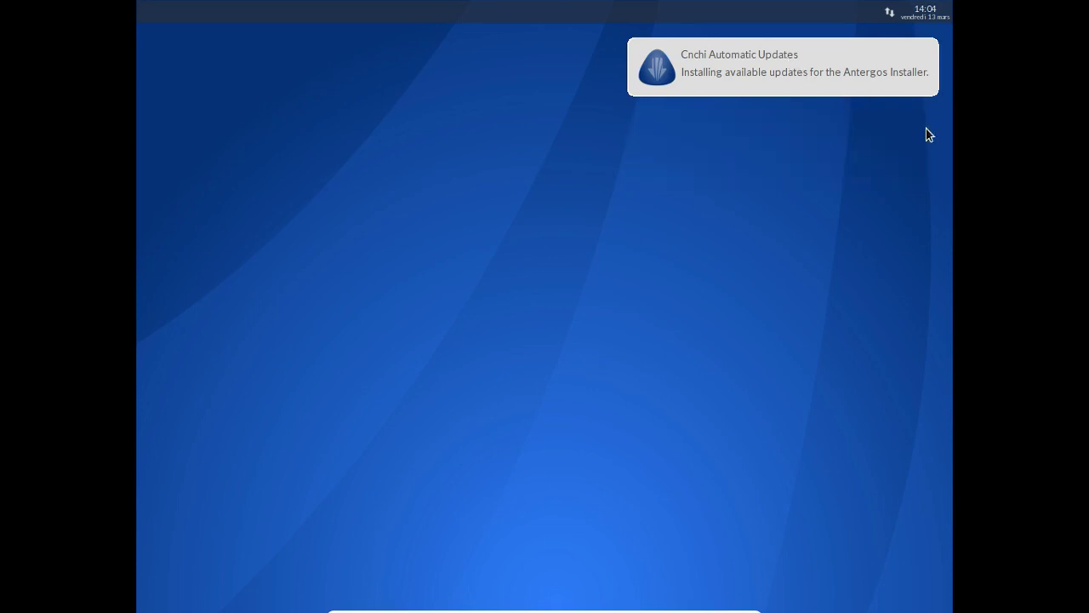
click(869, 142)
click(864, 84)
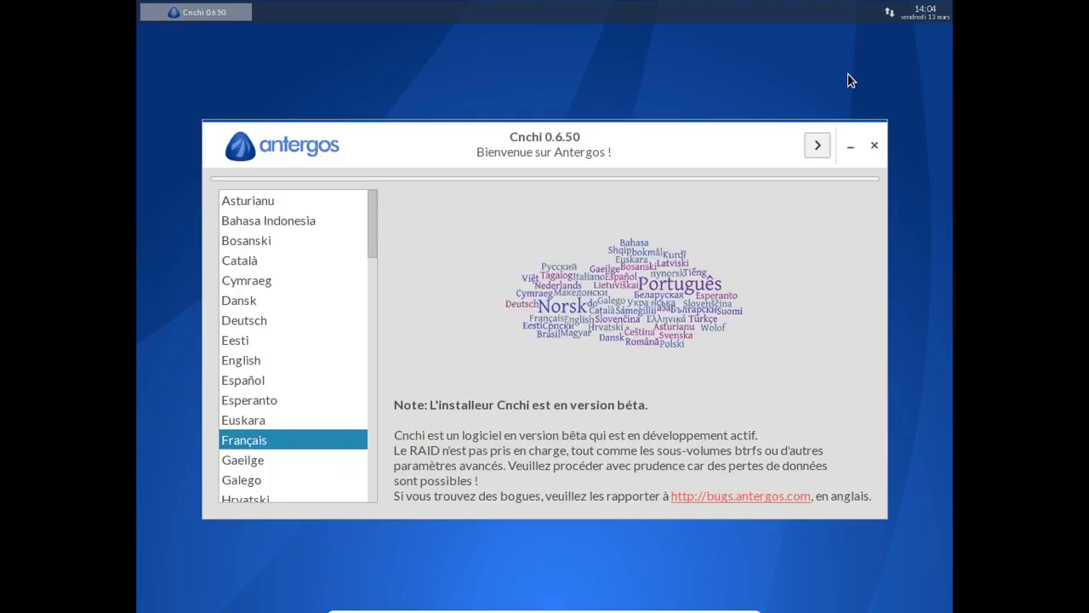
- Keep Français as the Cnchi installer language and continue through the system check
mouse_move(374, 204)
mouse_down()
mouse_move(358, 453)
mouse_move(369, 206)
mouse_up()
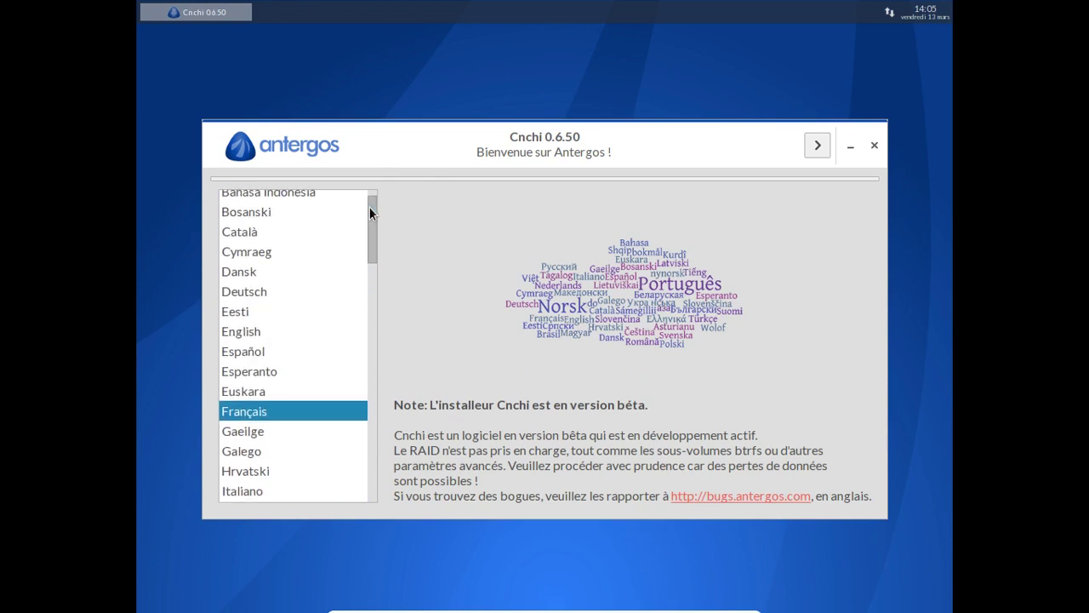
click(816, 145)
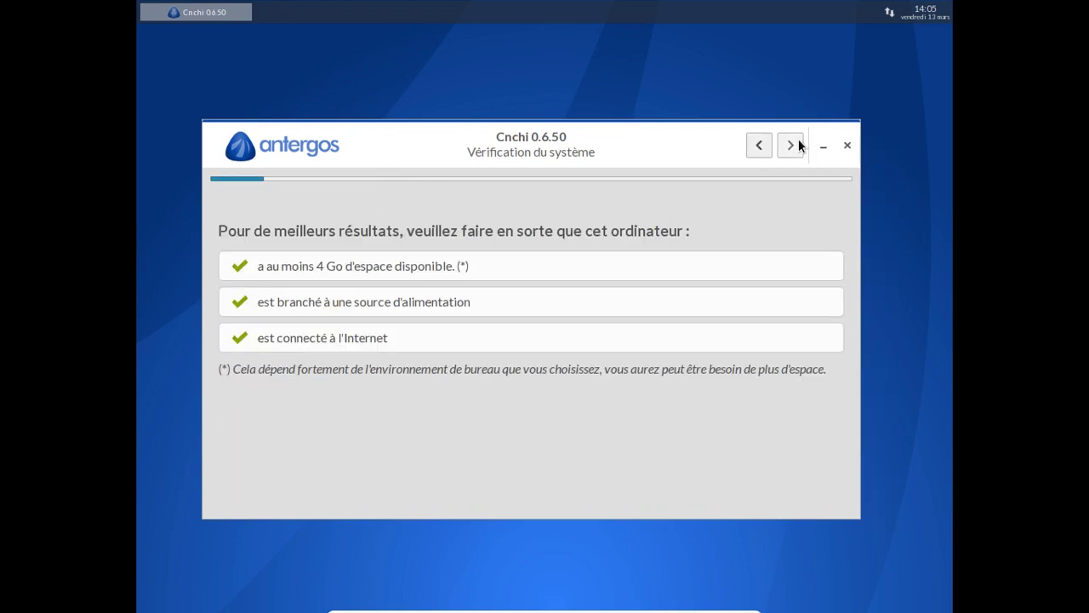
click(792, 144)
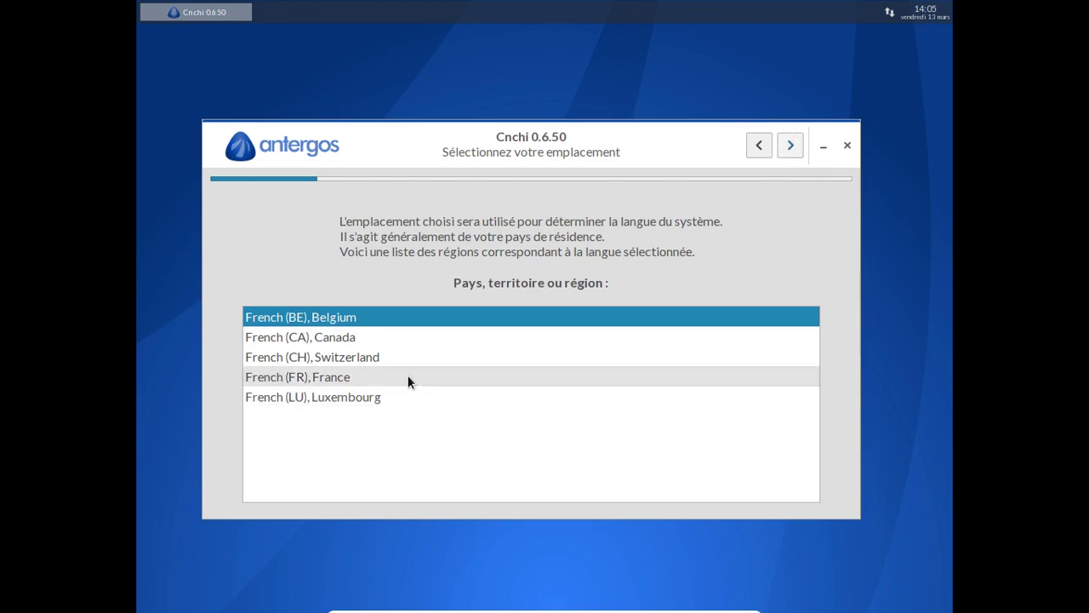
- Set the location to French (FR), France, and accept the Europe/Paris time zone and the France keyboard layout
click(407, 376)
click(785, 147)
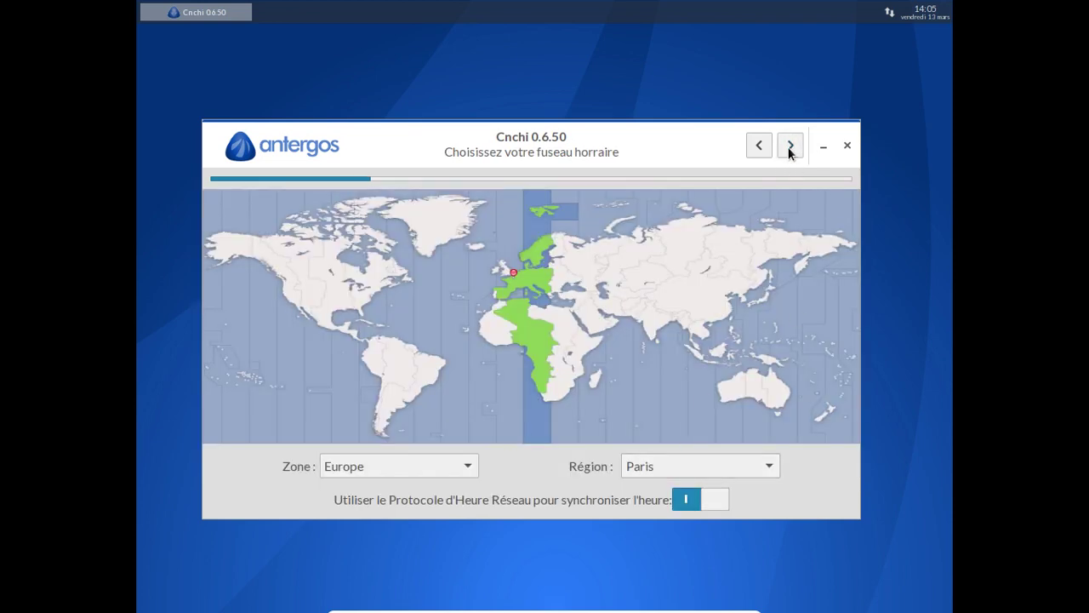
click(790, 146)
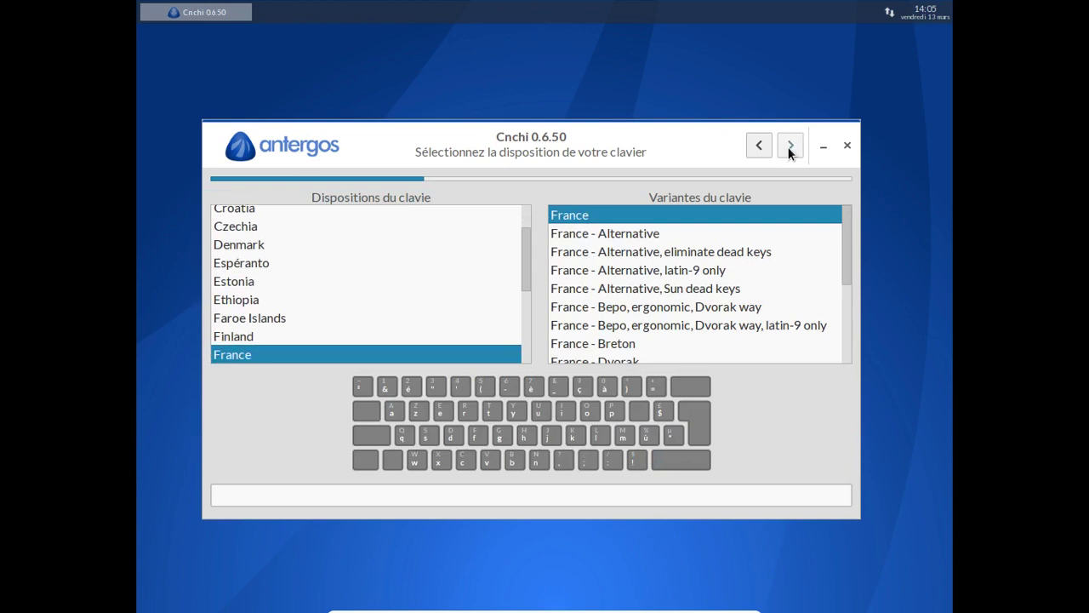
click(788, 146)
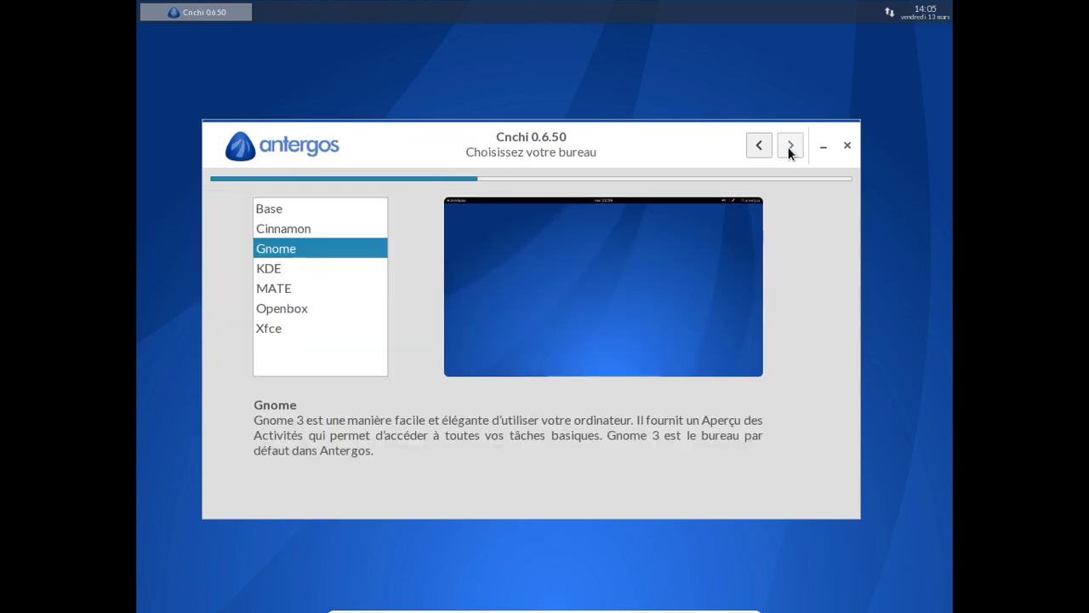
- Review the descriptions of the available desktops and choose Xfce for the installation
click(347, 218)
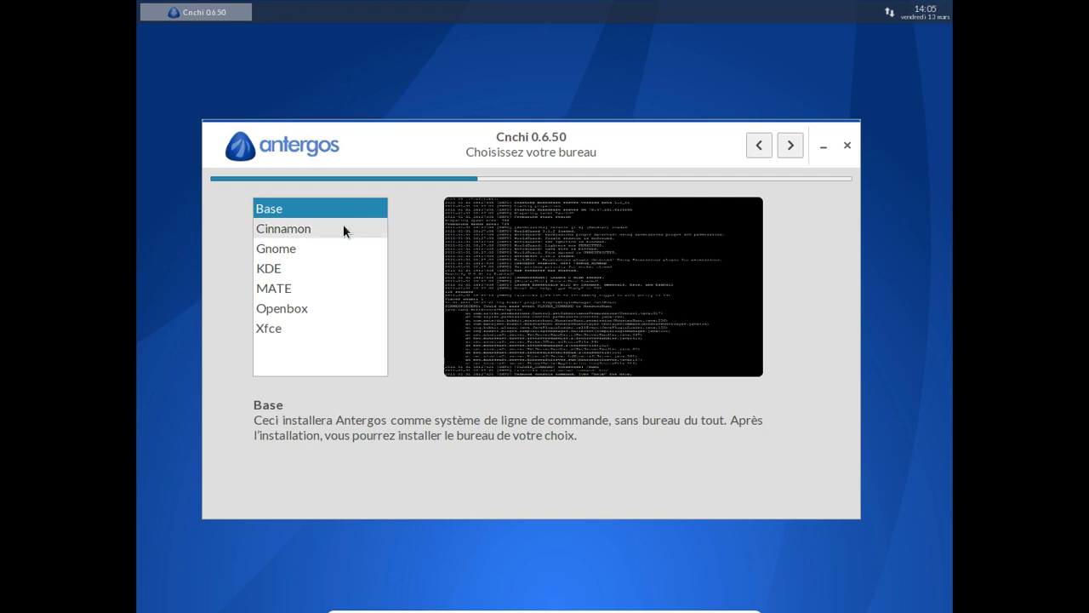
click(343, 228)
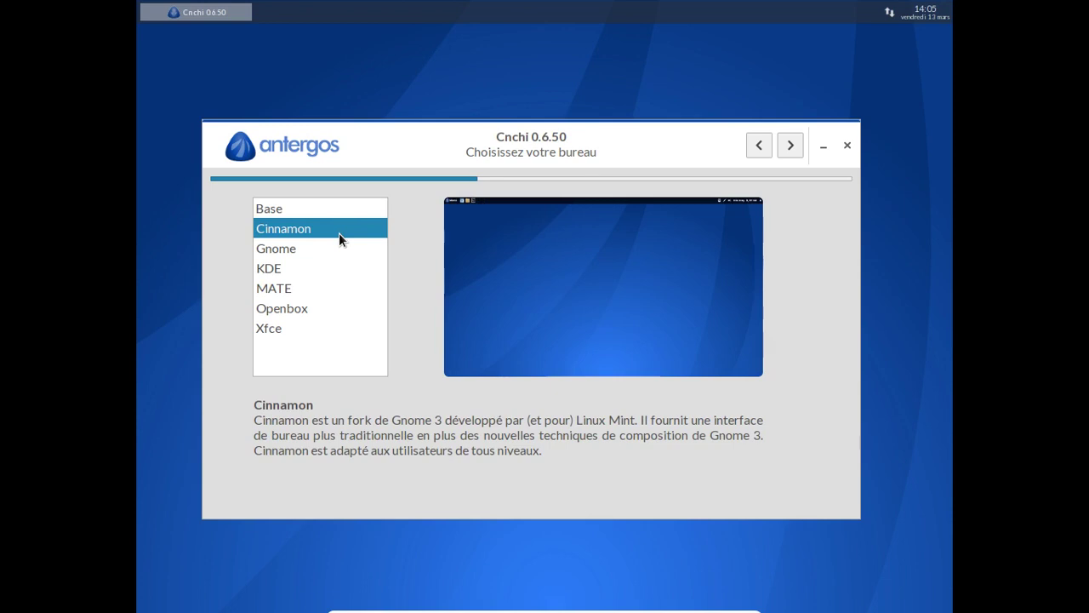
click(333, 244)
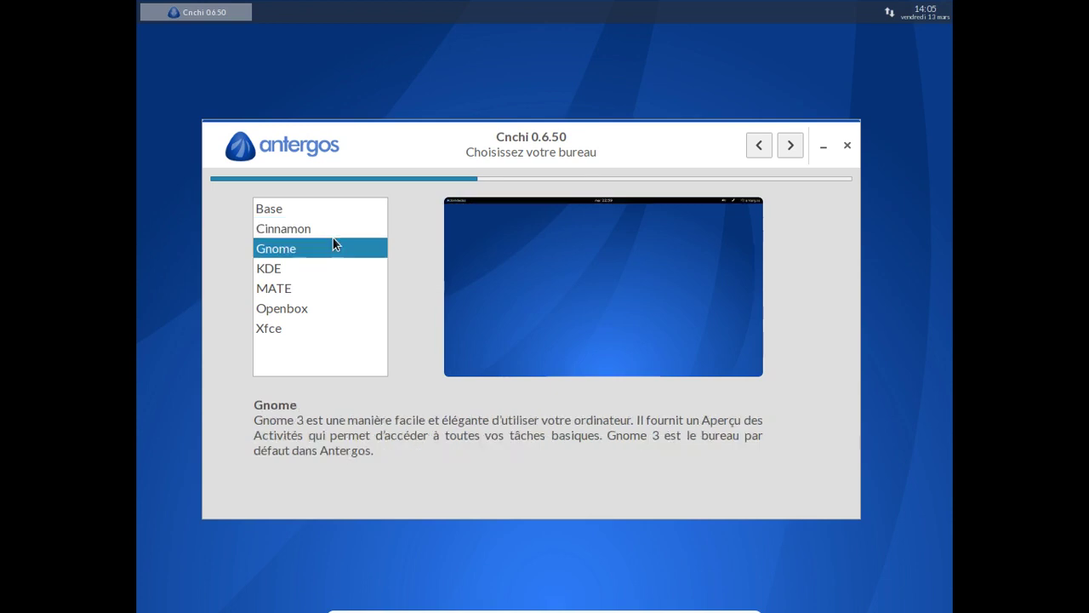
click(316, 264)
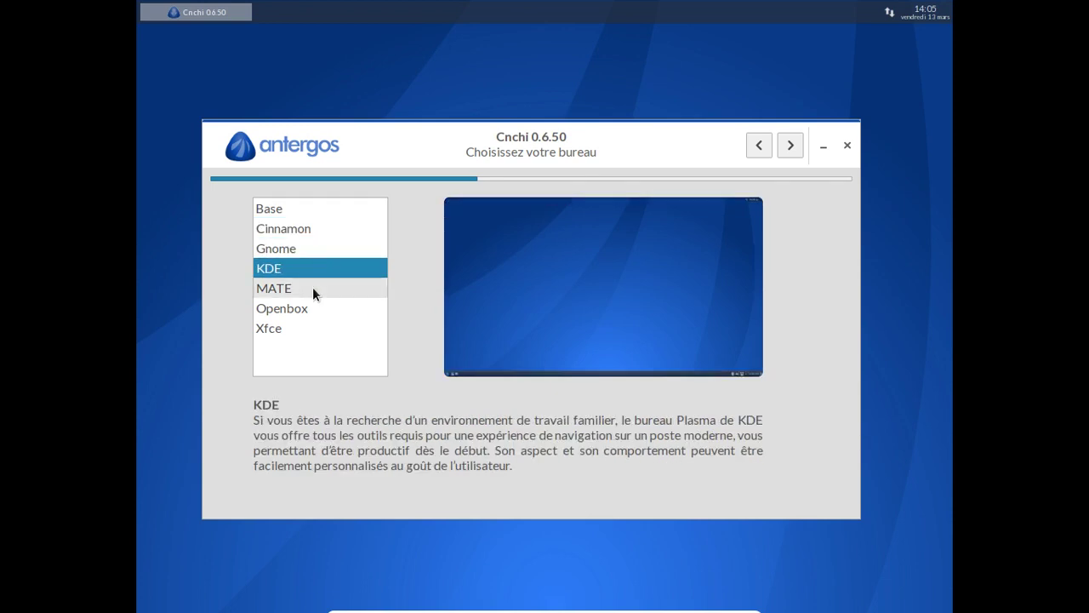
click(314, 290)
click(312, 310)
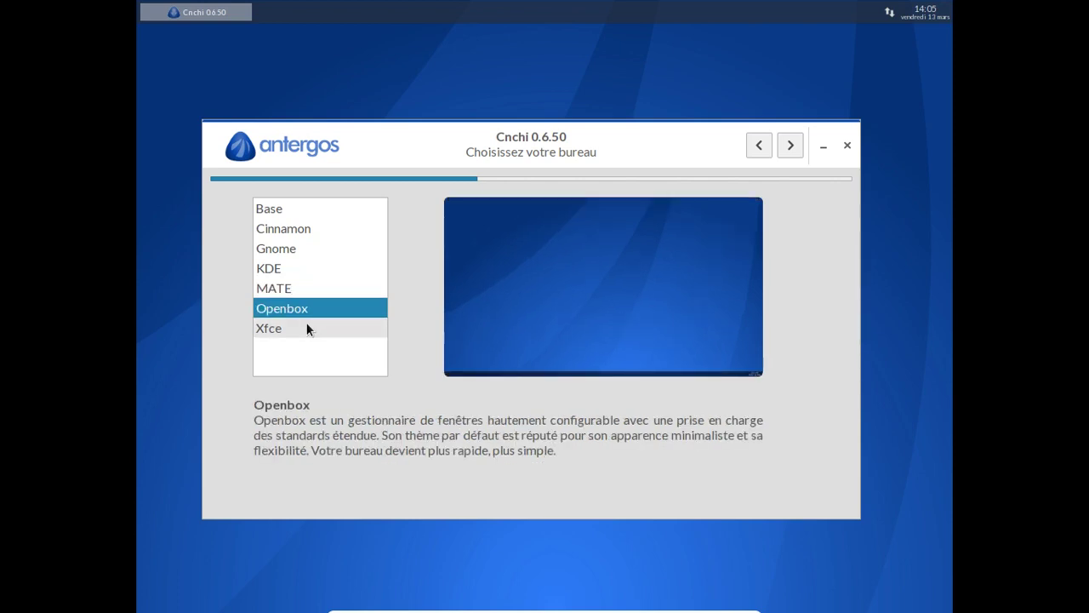
click(308, 329)
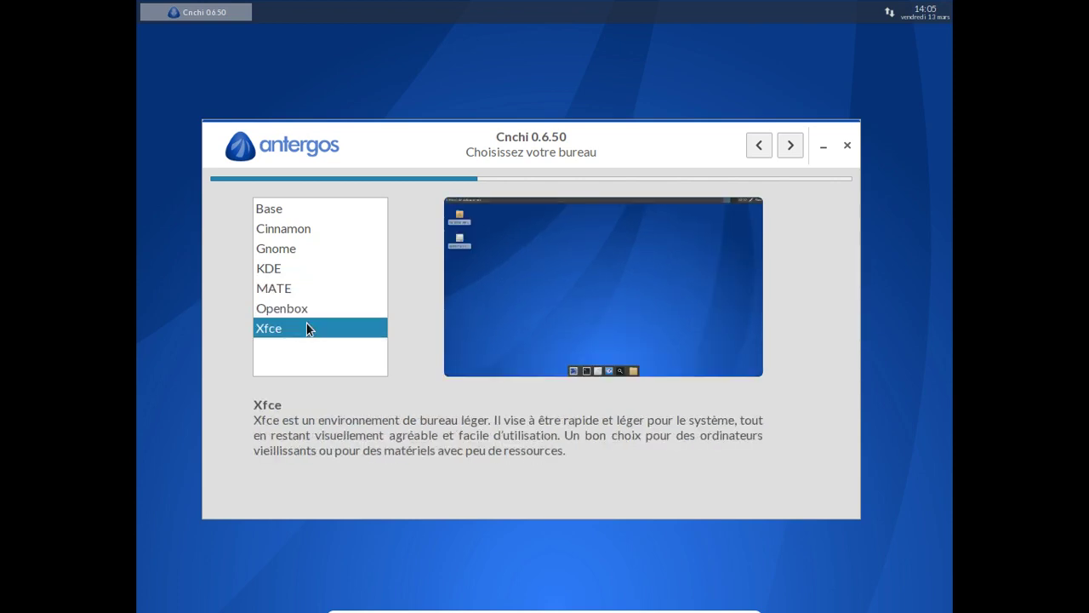
click(791, 147)
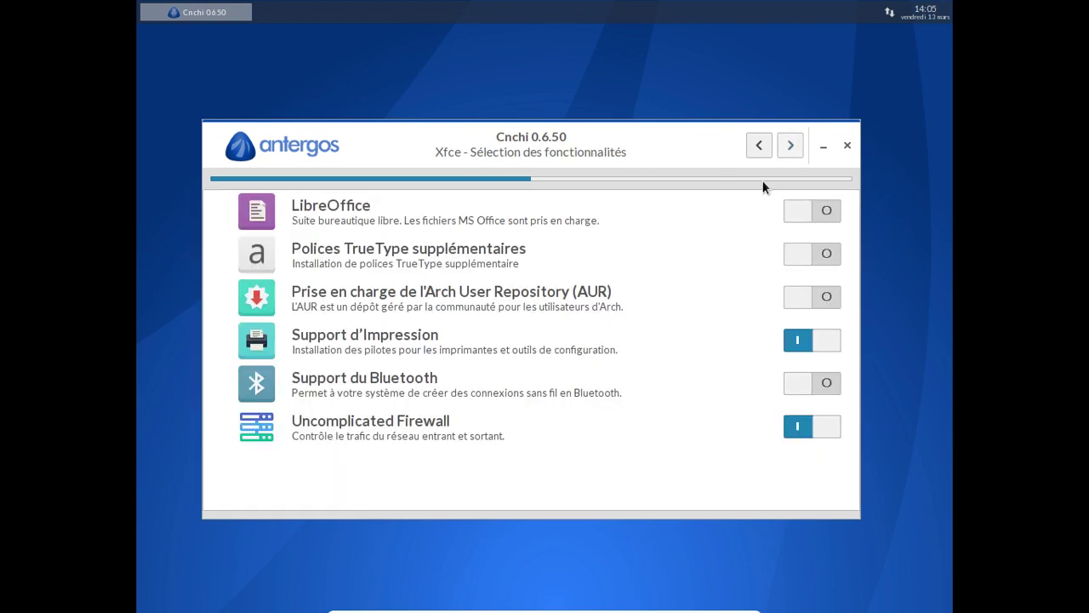
- Enable Arch User Repository (AUR) support and LibreOffice for the installation, and accept the firewall rules
click(804, 296)
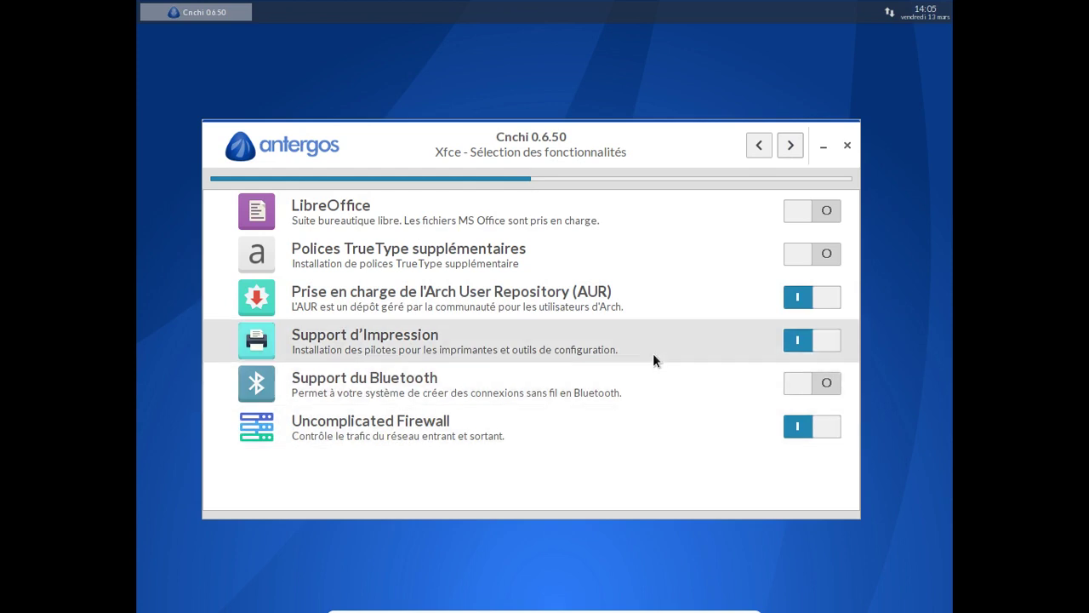
click(795, 215)
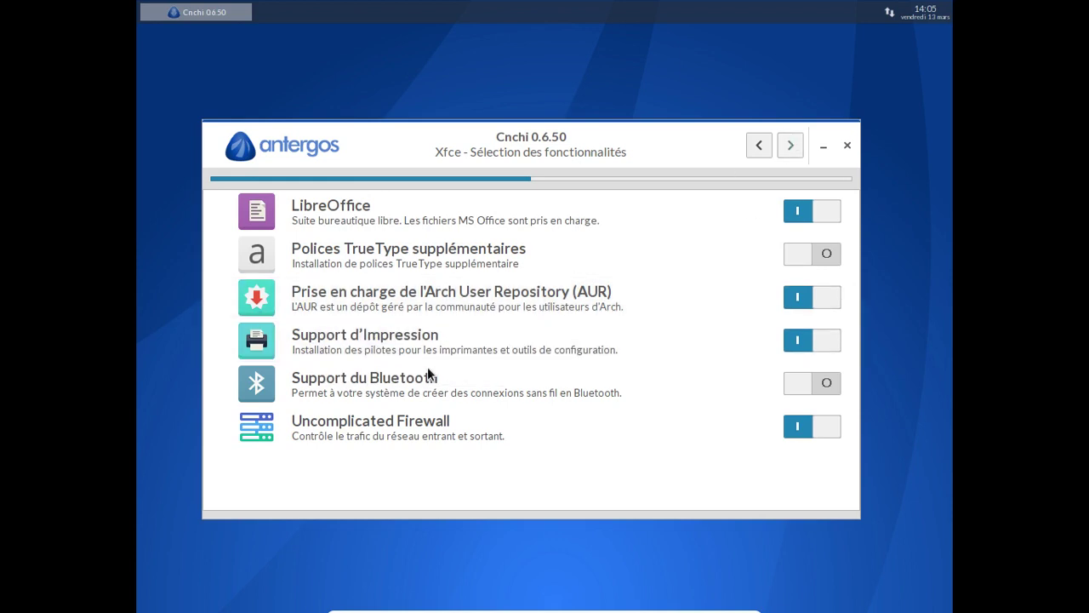
click(794, 149)
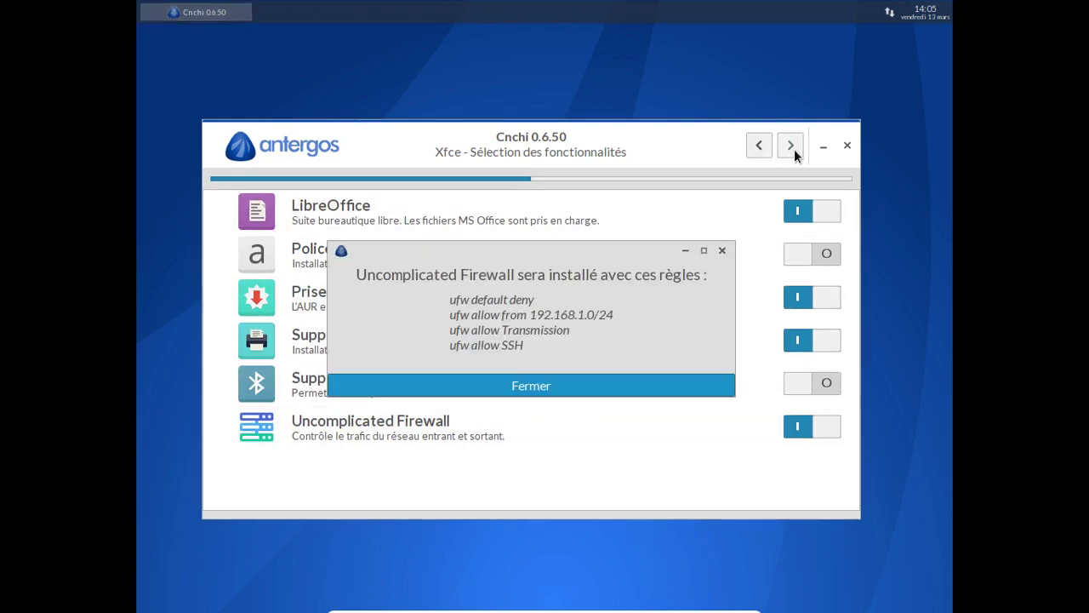
click(639, 383)
click(639, 392)
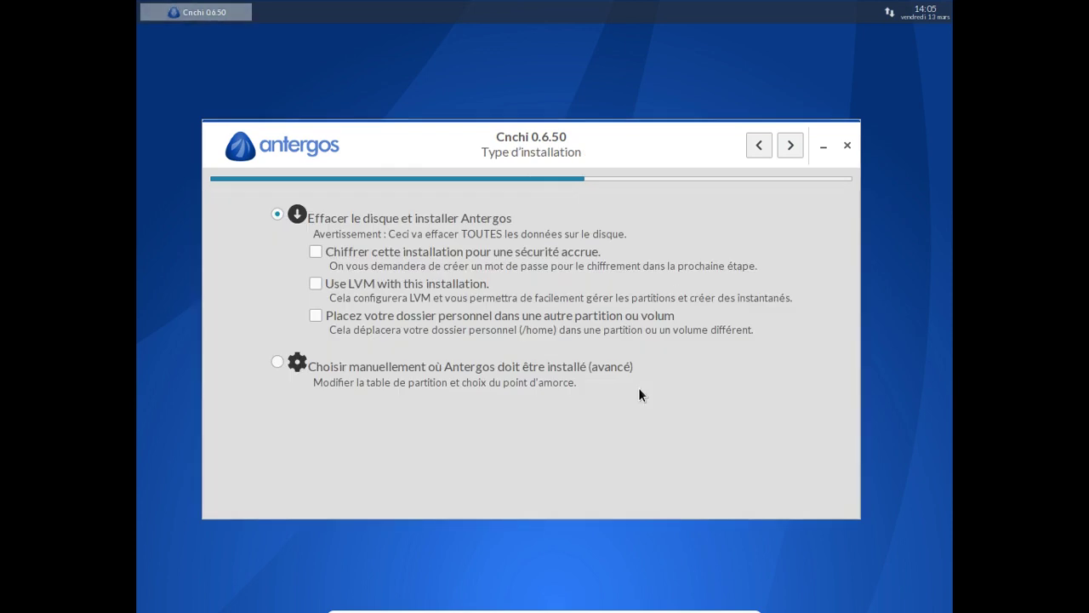
- Keep the option to erase the disk and install Antergos, and confirm installation on ATA VBOX HARDDISK (/dev/sda)
click(790, 146)
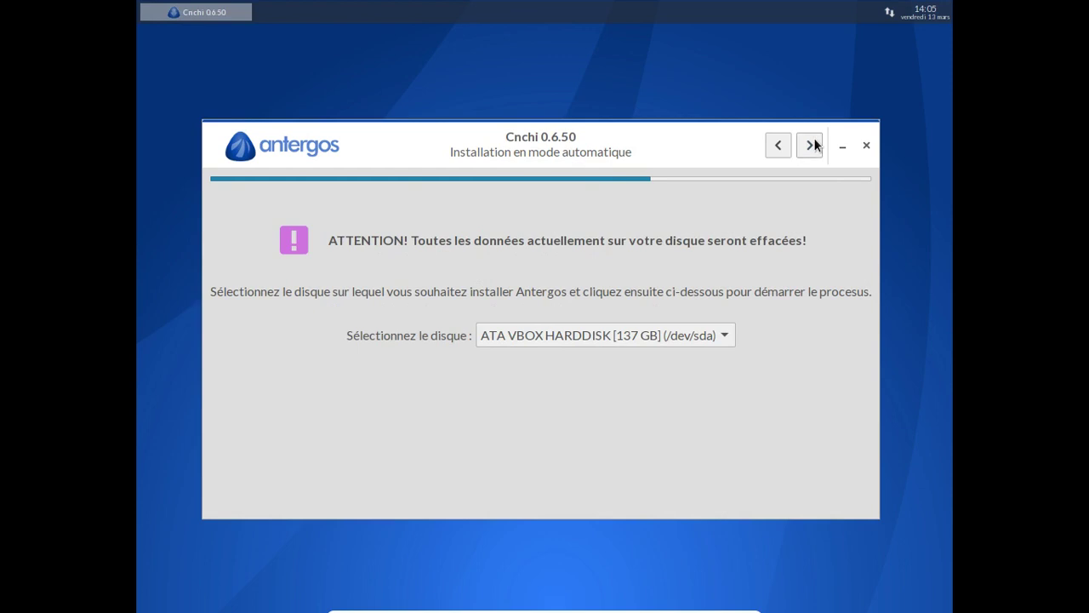
click(809, 146)
click(679, 372)
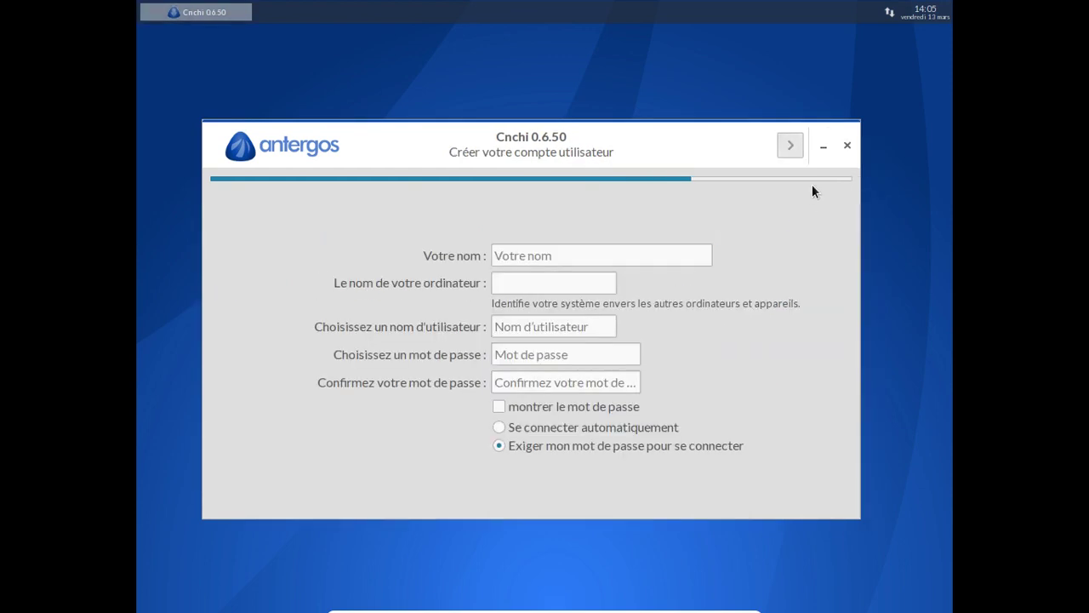
- Fill in the user's full name and a computer name ending in "-antergos-xfce"
click(577, 259)
text(F)
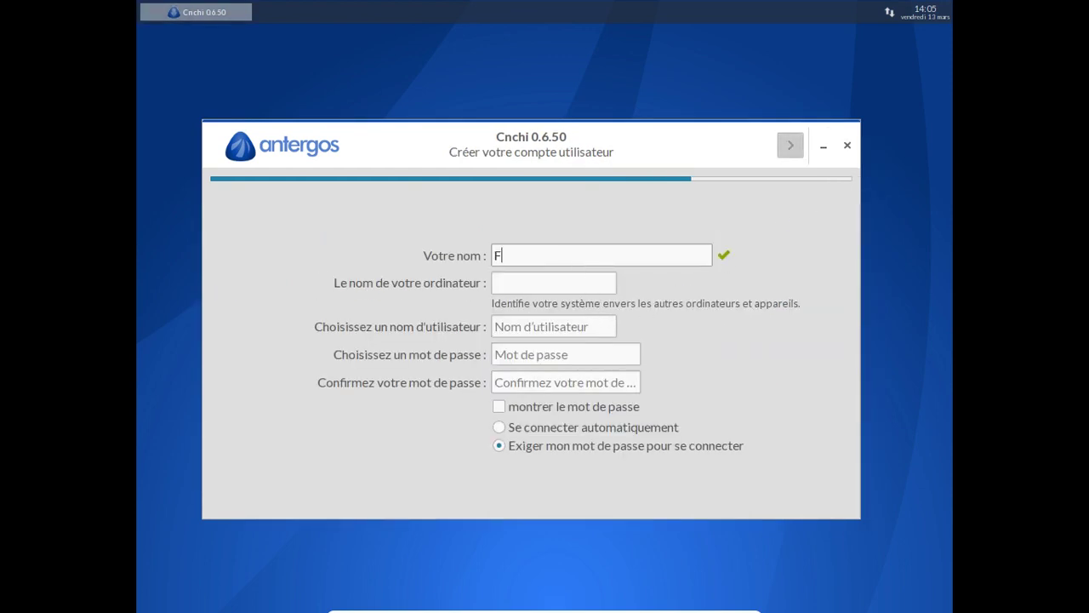
text(rederic Bezies)
key(Tab)
text(fre)
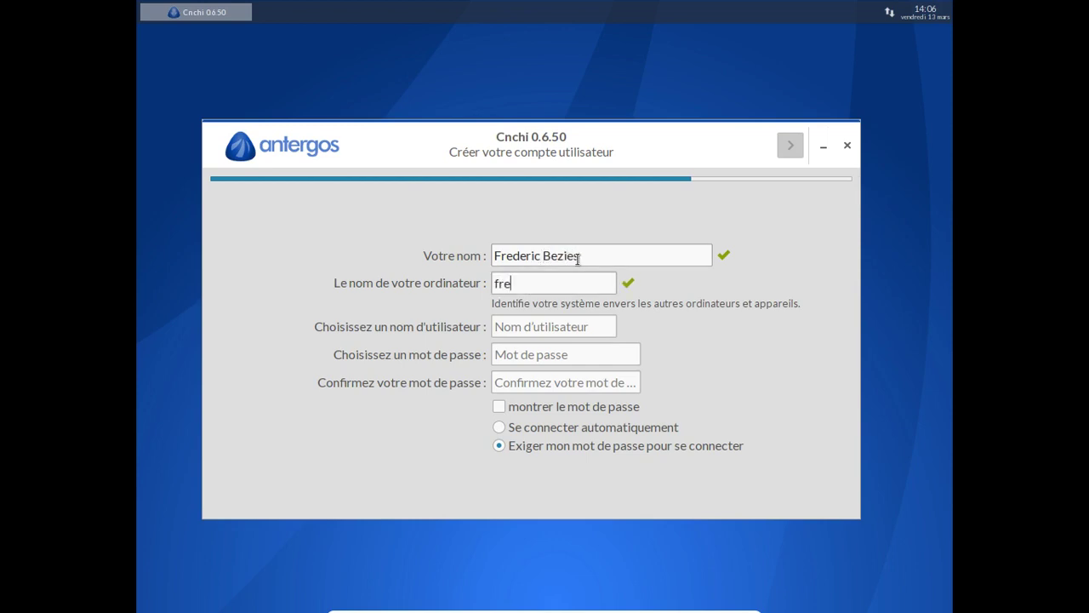
text(do-antergos-)
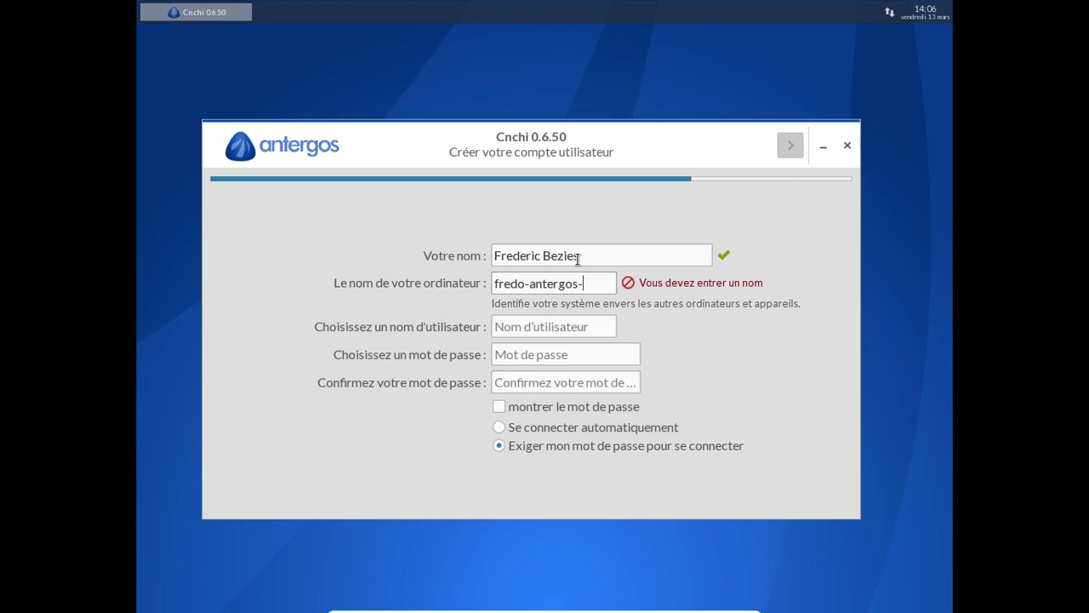
text(xfce)
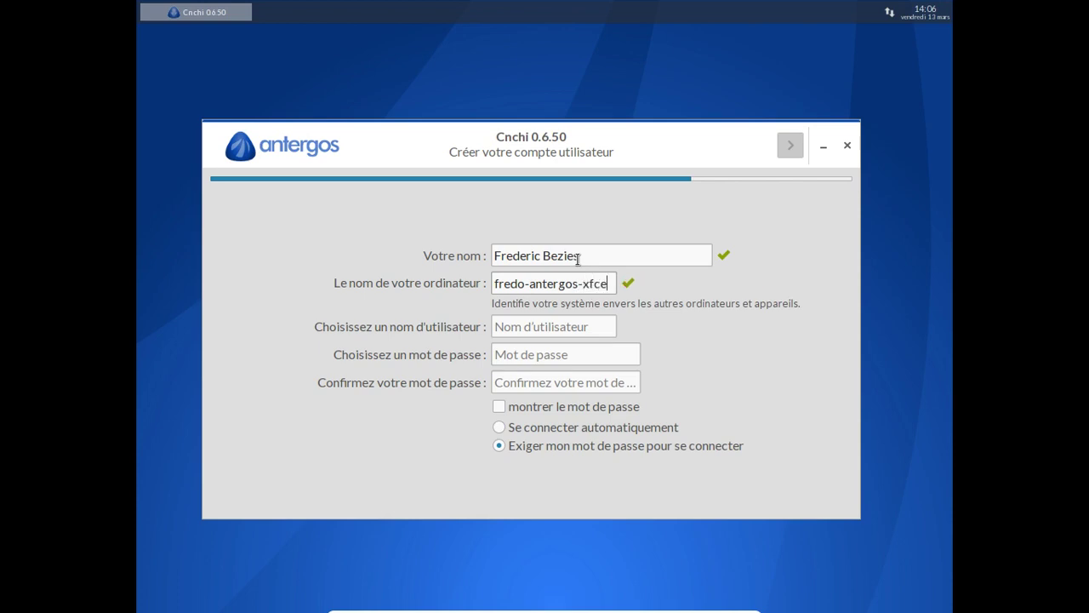
key(Tab)
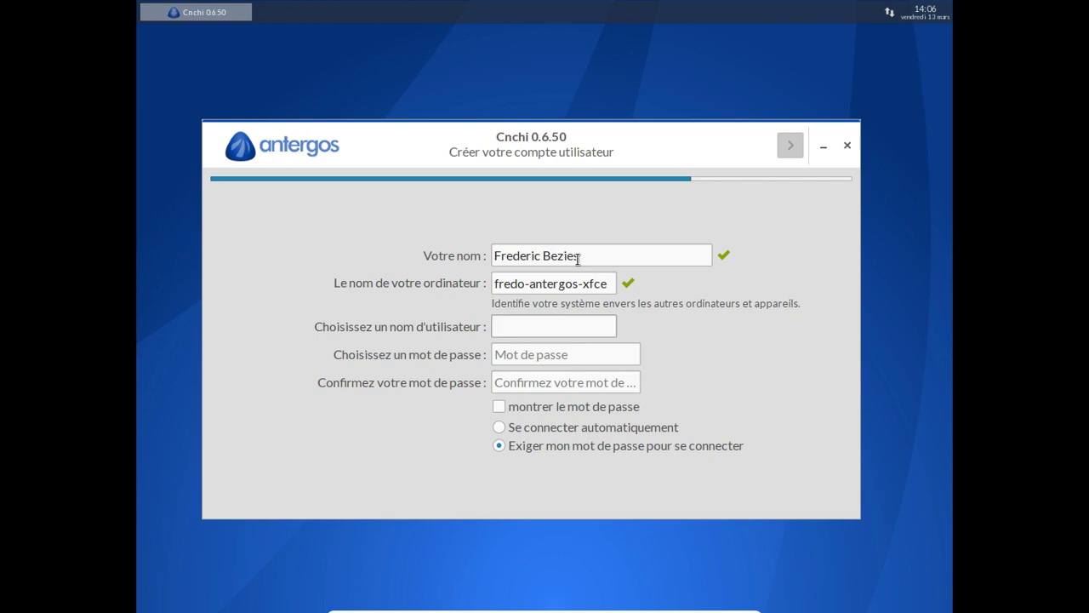
- Enter the username, fill in and confirm the account password, and submit the user account form
text(fred)
key(Tab)
text(xxxxx)
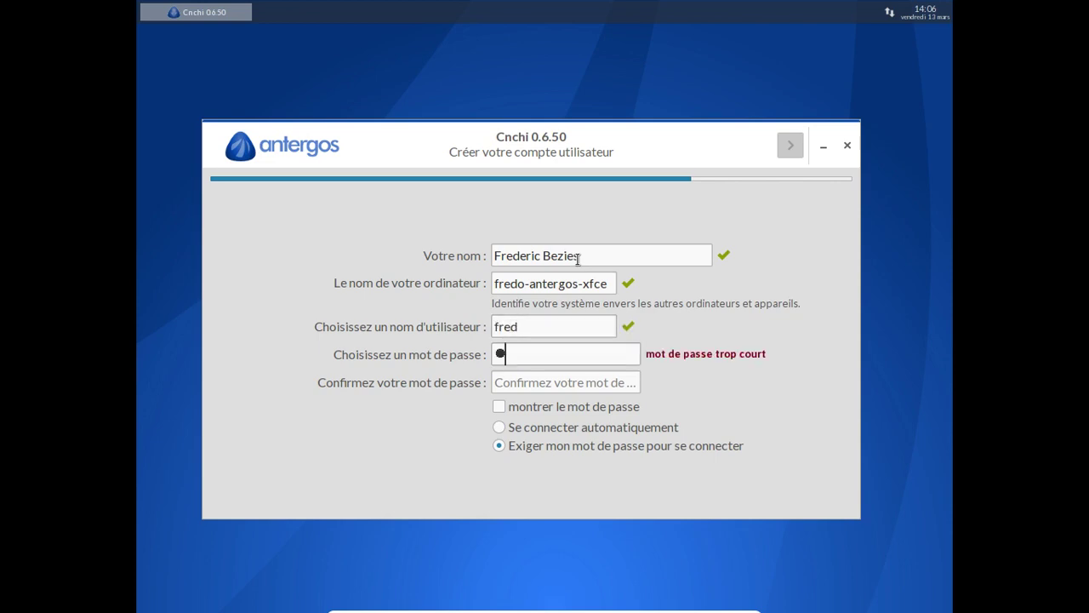
key(BackSpace)
key(BackSpace)
key(BackSpace)
key(BackSpace)
key(BackSpace)
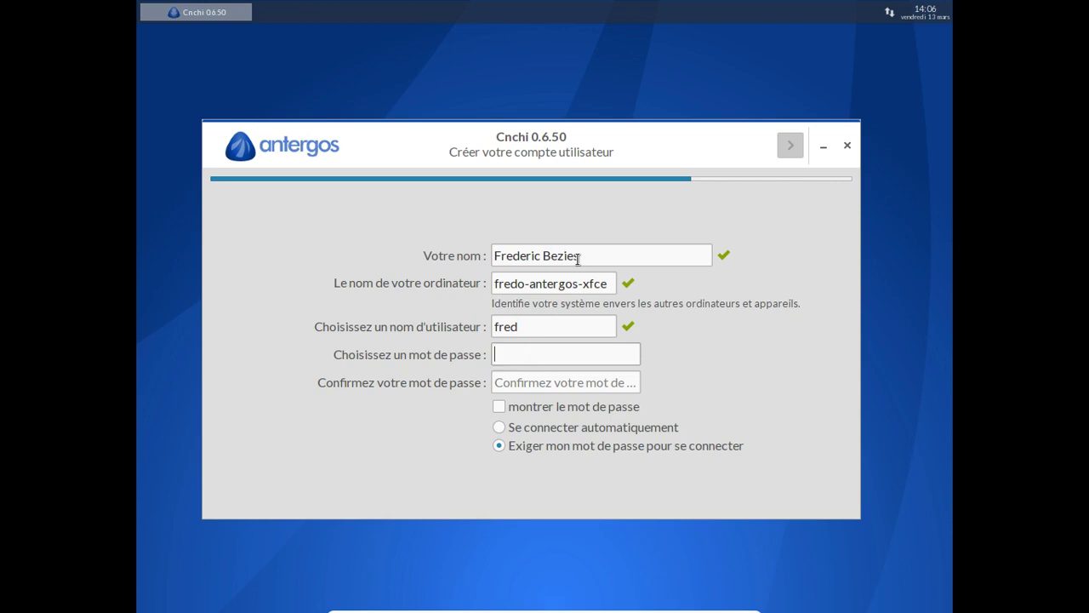
text(xxxxxxxxxx)
key(Tab)
text(x)
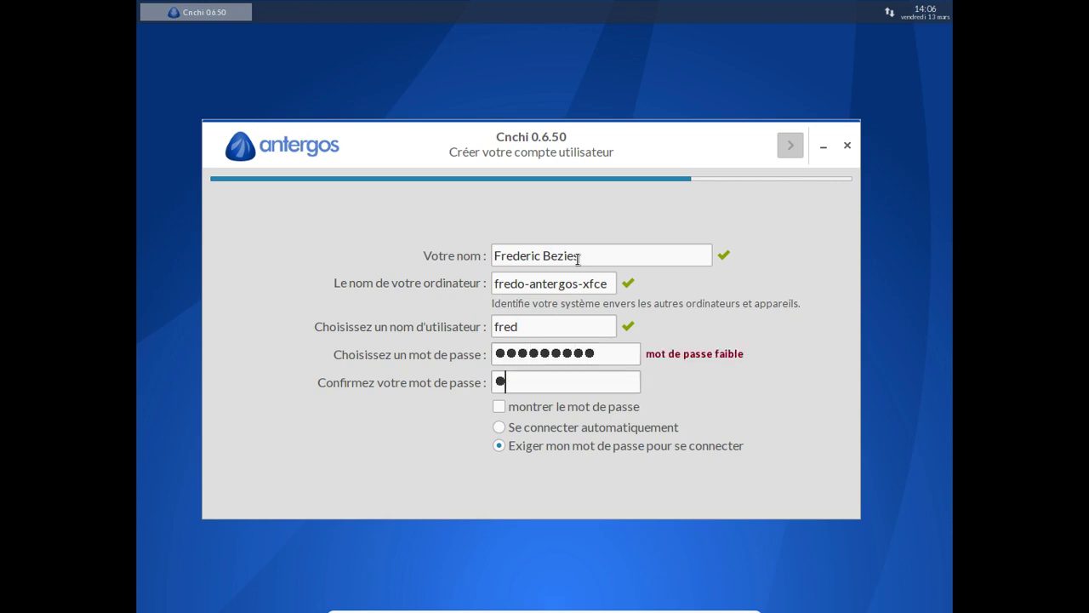
text(xxxxxxxxx)
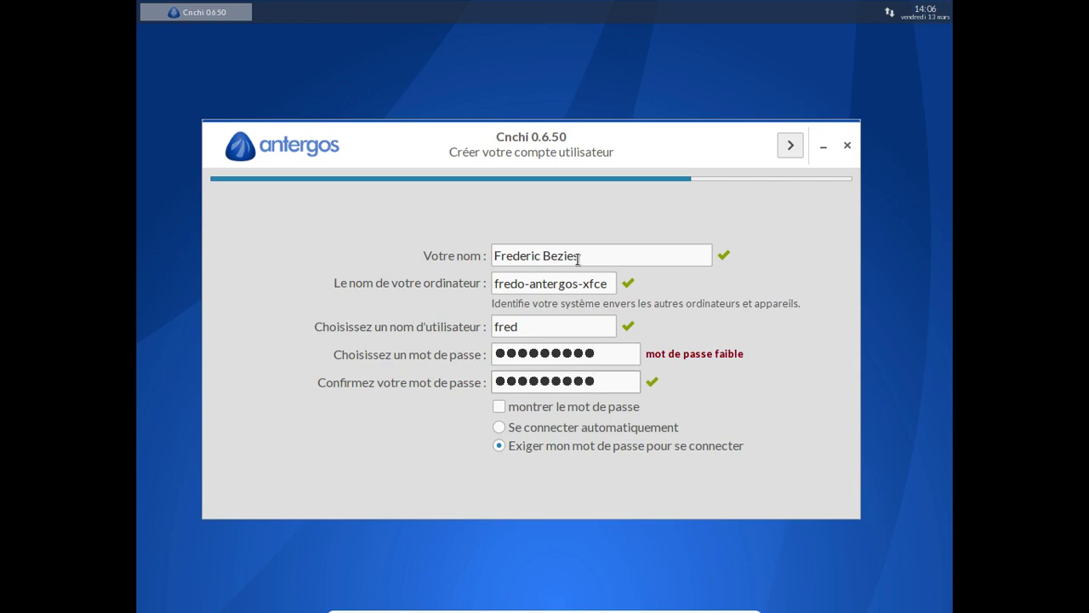
click(784, 148)
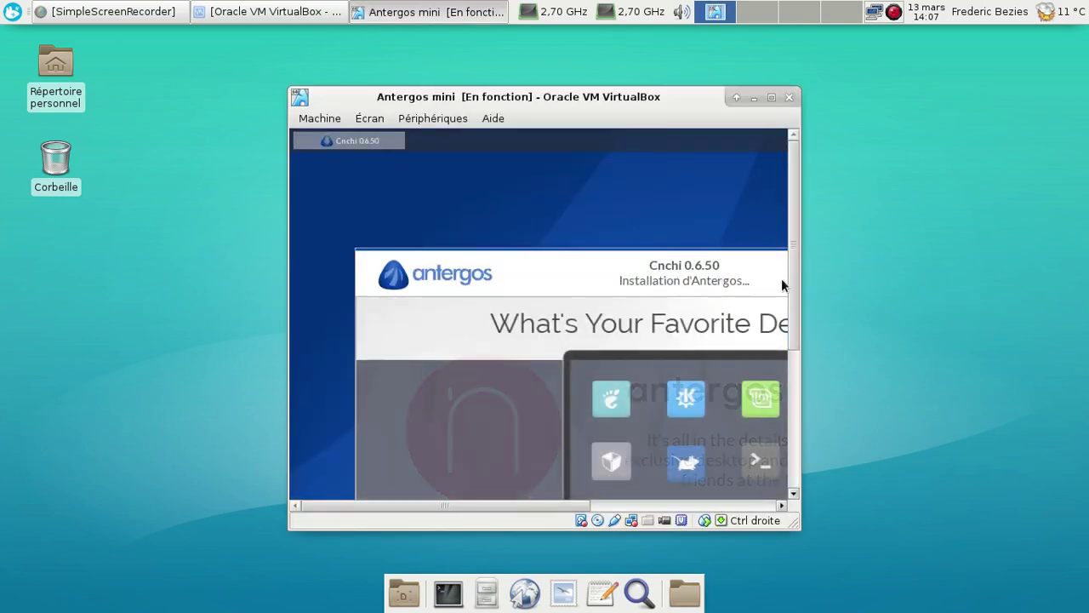
- Switch to the Nightly web browser and open the antergos.com website
click(535, 596)
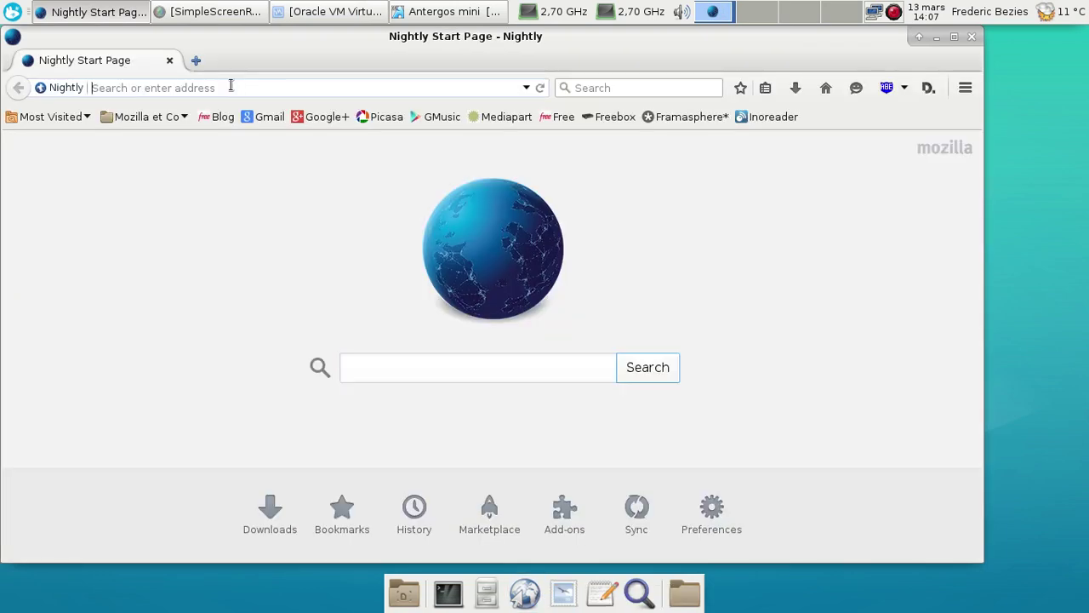
click(232, 85)
text(antergoi)
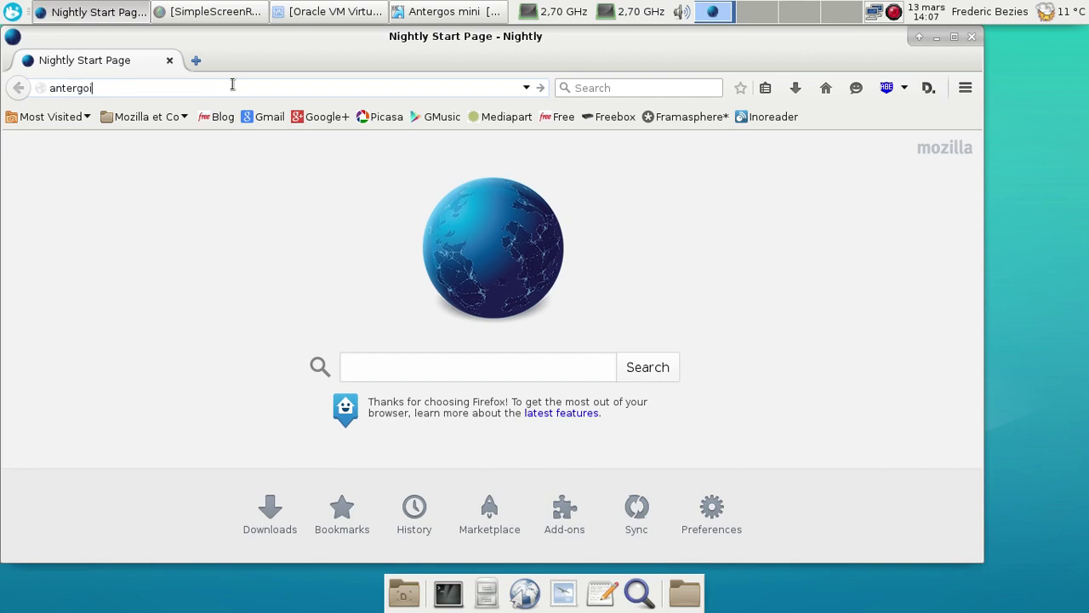
key(BackSpace)
text(s.com)
key(Return)
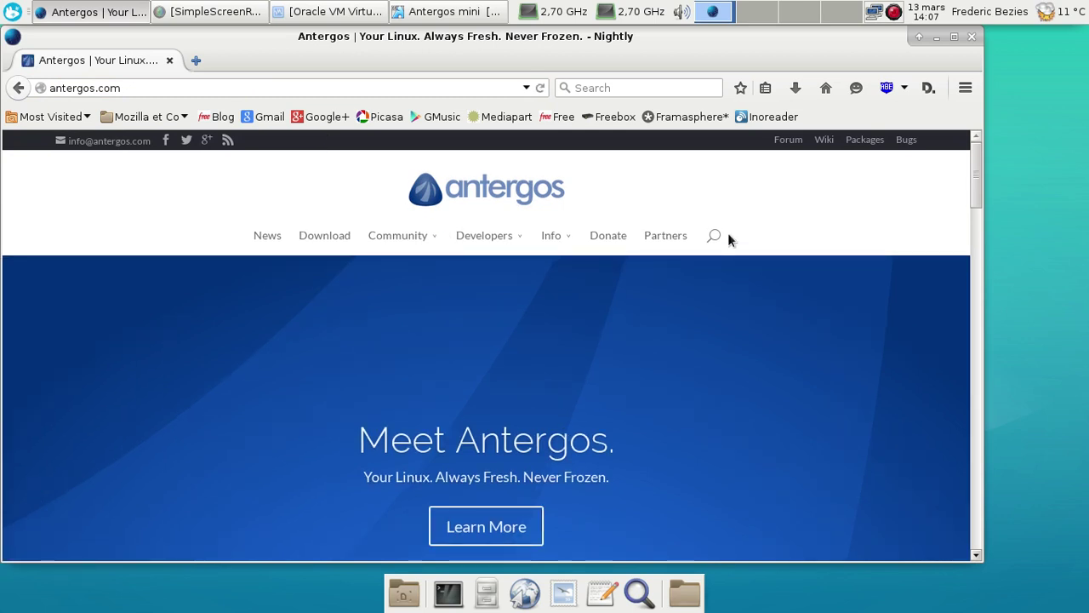
- Go to the Antergos site's News page and open the Antergos Minimal ISO article
scroll(728, 235, down, 3)
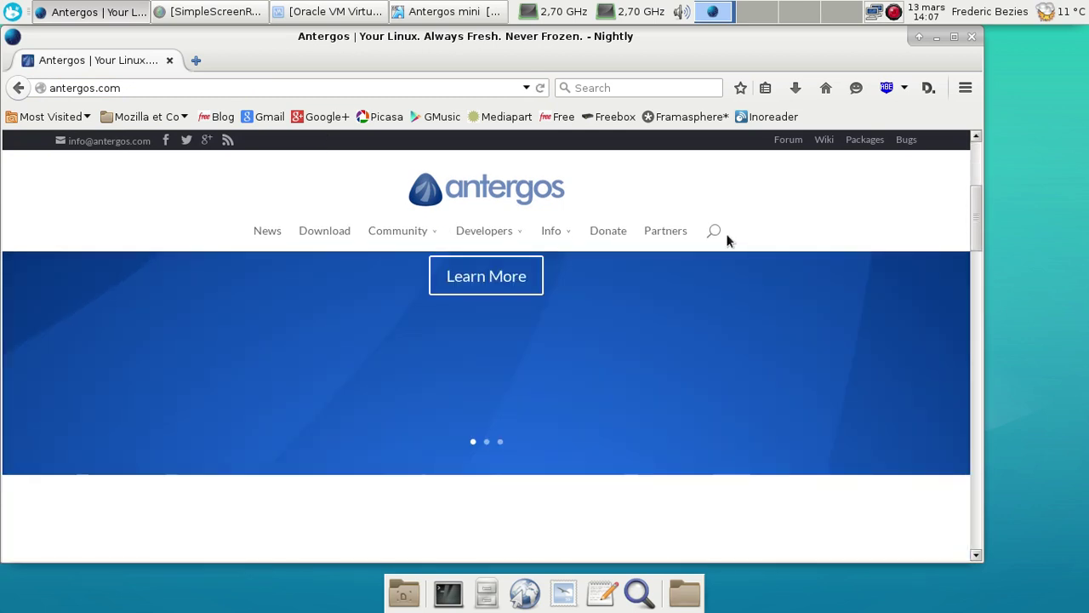
click(280, 223)
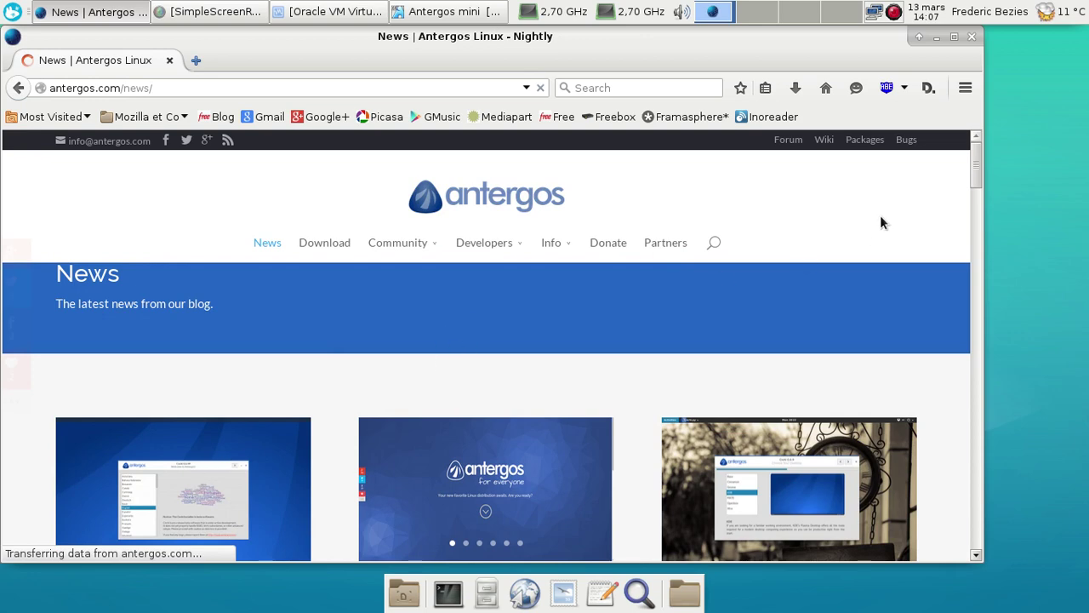
scroll(548, 290, down, 3)
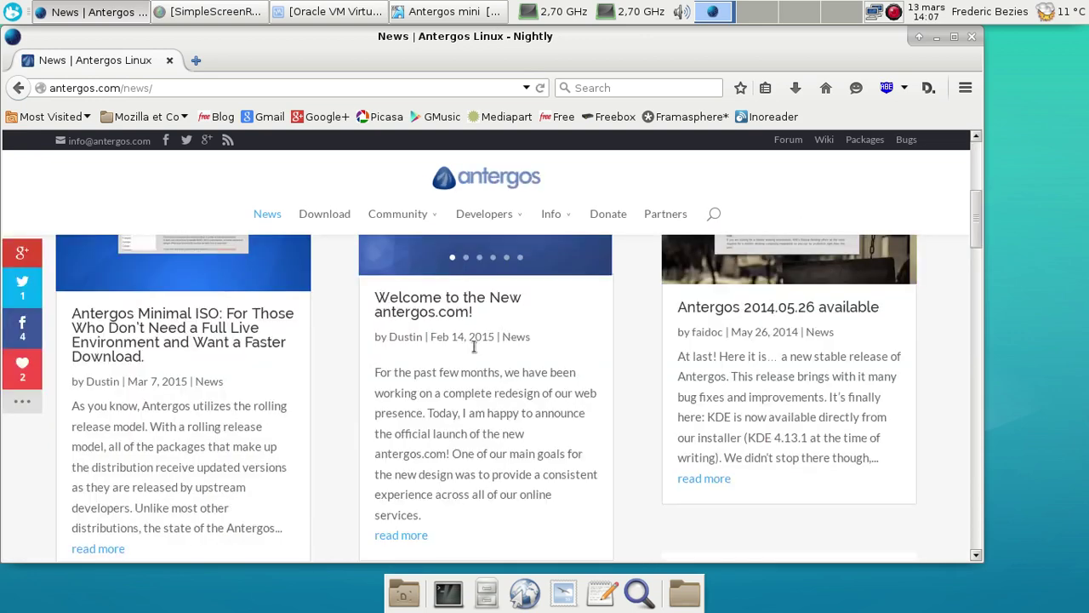
click(218, 325)
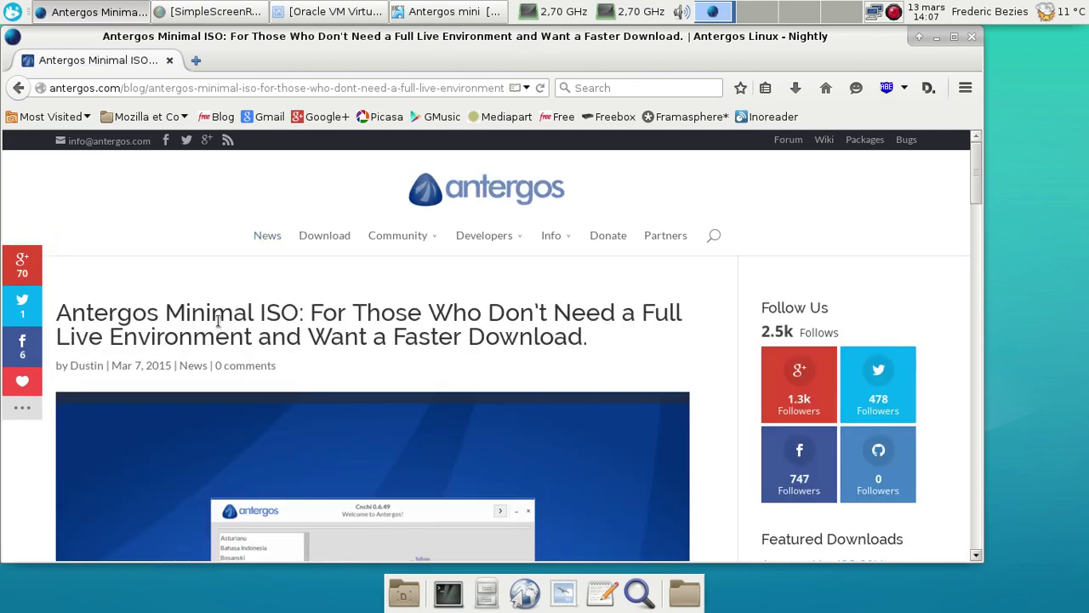
- Read the Minimal ISO article's explanation of the installation media and how the smaller image was built
scroll(715, 281, down, 5)
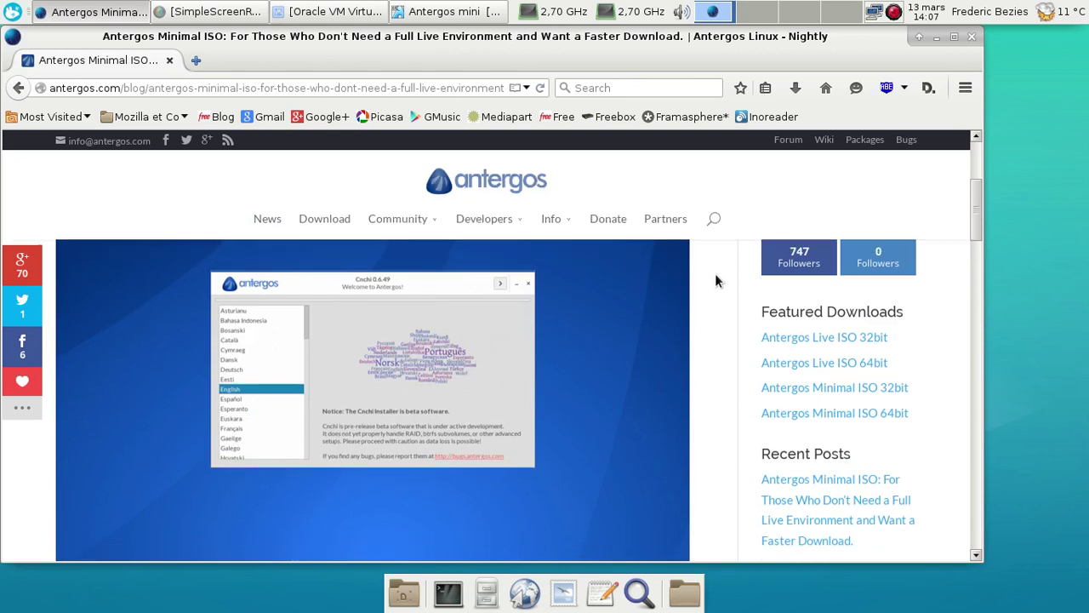
scroll(715, 281, down, 6)
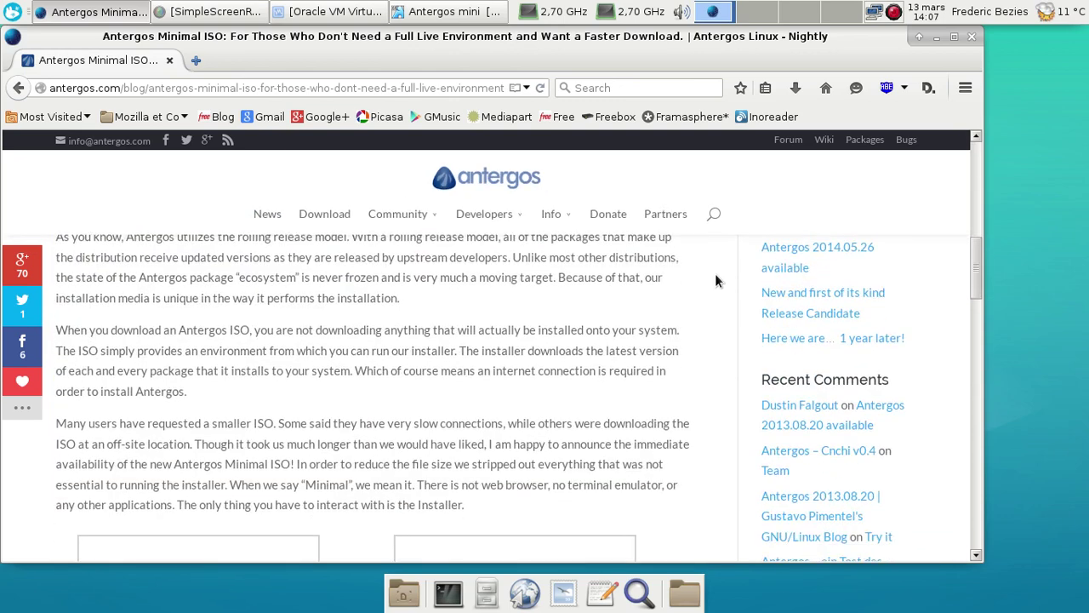
scroll(714, 281, down, 1)
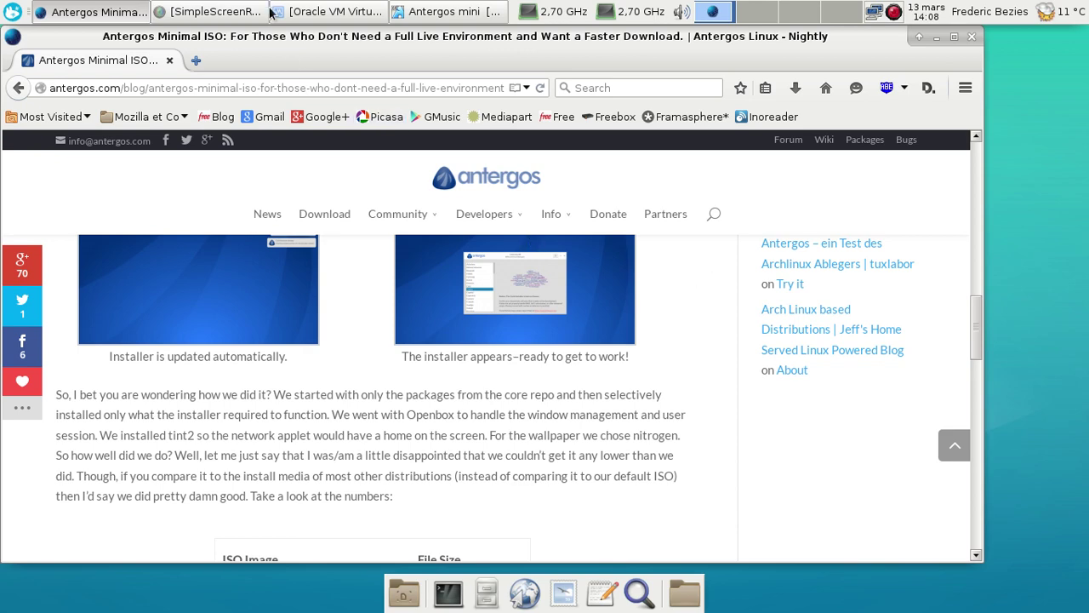
click(247, 11)
click(247, 11)
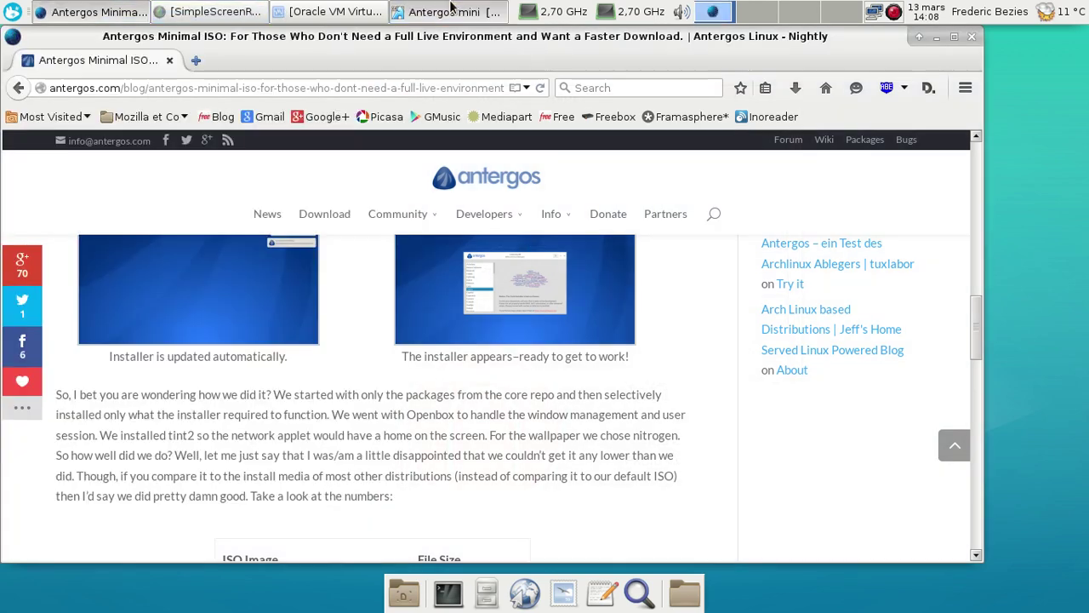
click(447, 12)
click(950, 315)
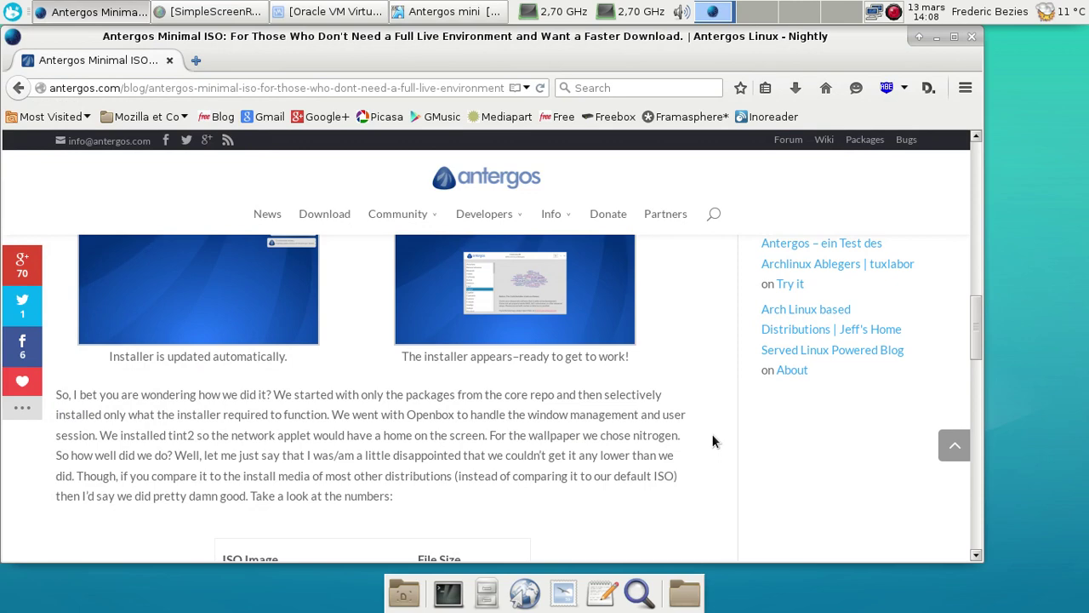
- Review the article's ISO file size table and closing paragraph, and check on the Antergos mini virtual machine
scroll(713, 441, down, 5)
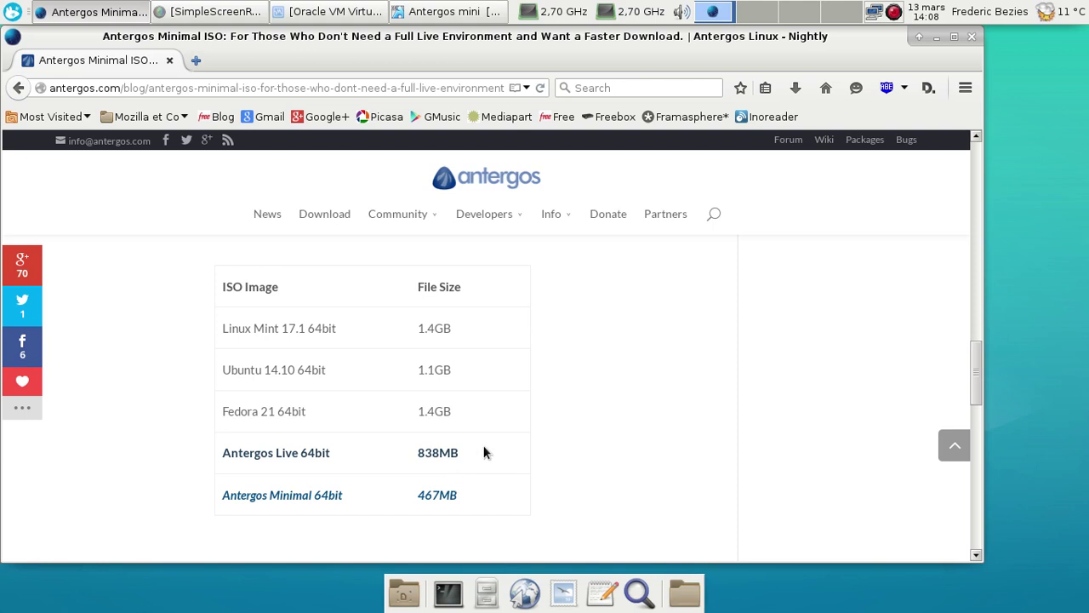
scroll(485, 447, down, 3)
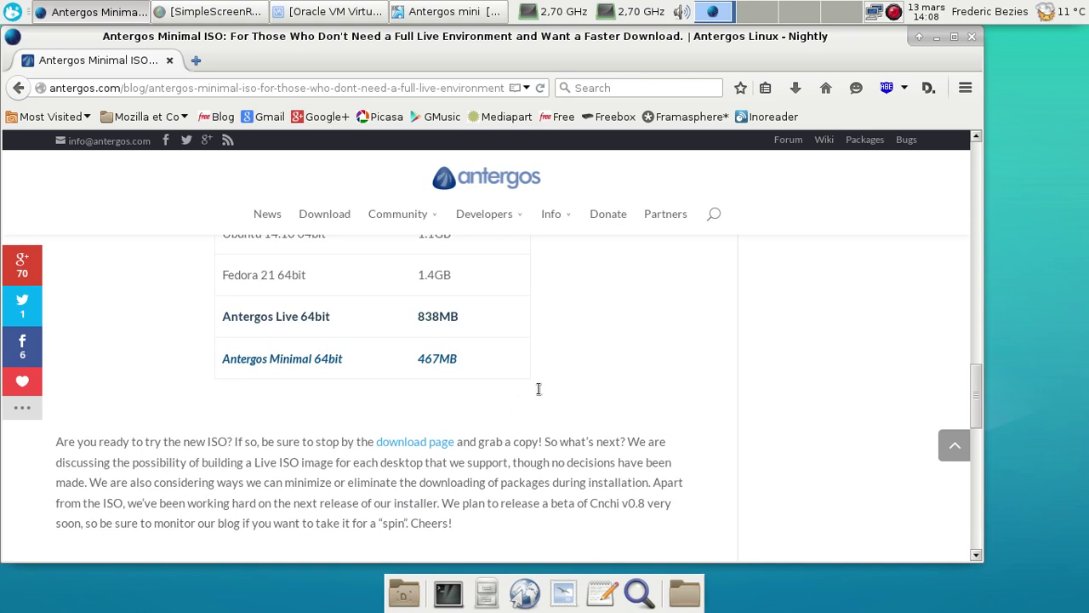
scroll(537, 393, down, 3)
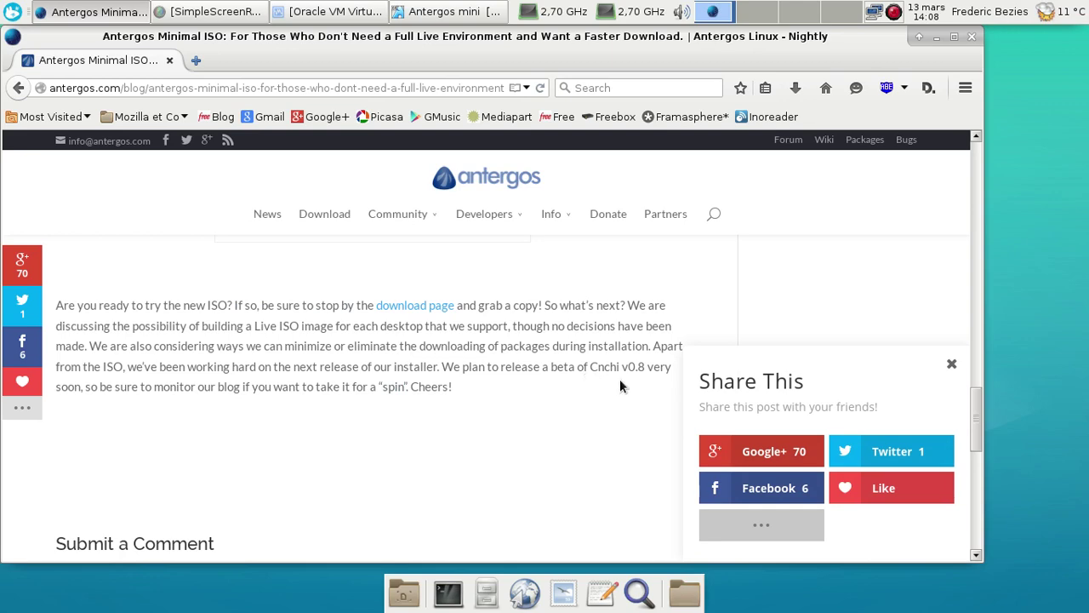
click(425, 12)
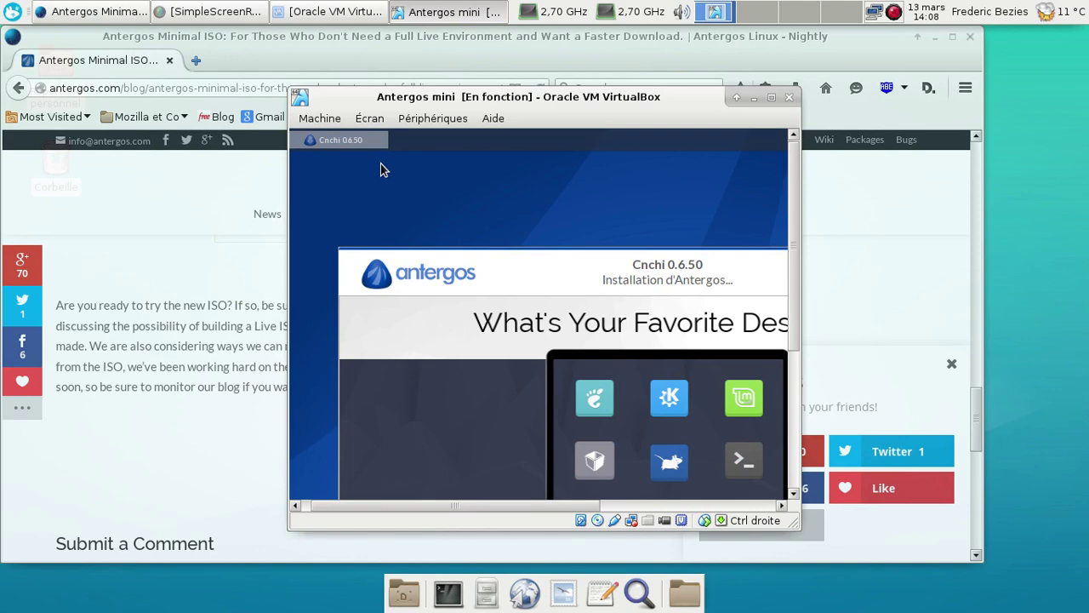
click(120, 465)
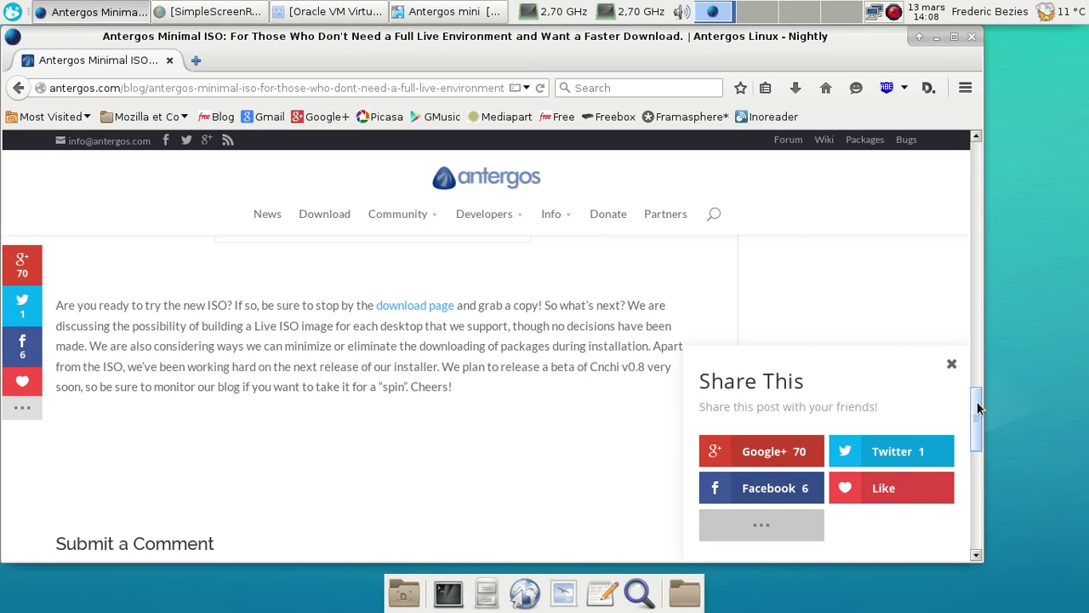
- Open the About Antergos page and read its descriptions of the distribution's main features
drag(977, 401, 991, 126)
mouse_move(550, 237)
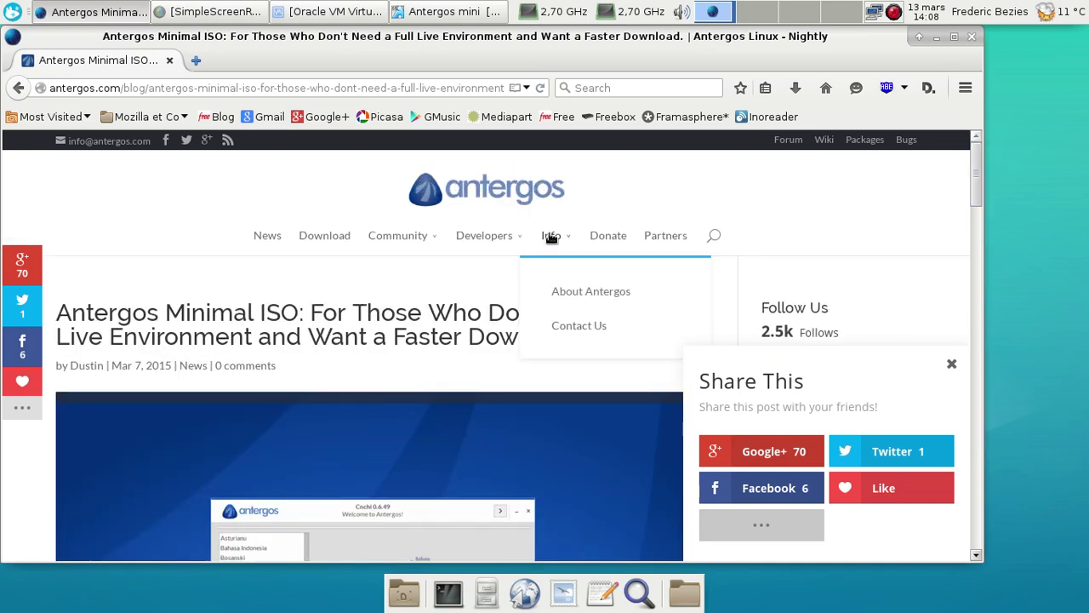
click(572, 291)
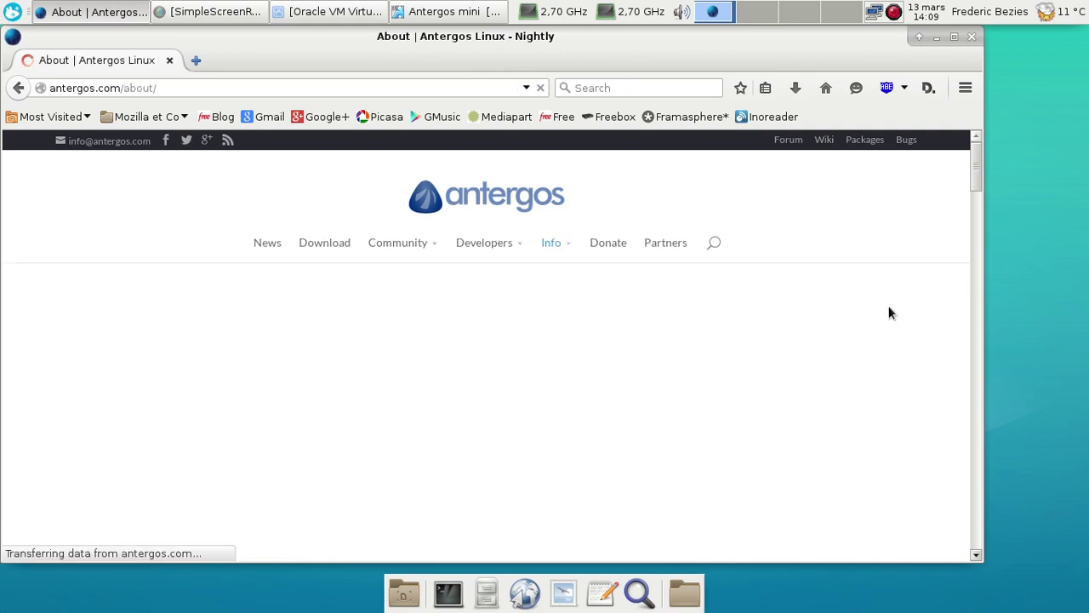
scroll(889, 313, down, 2)
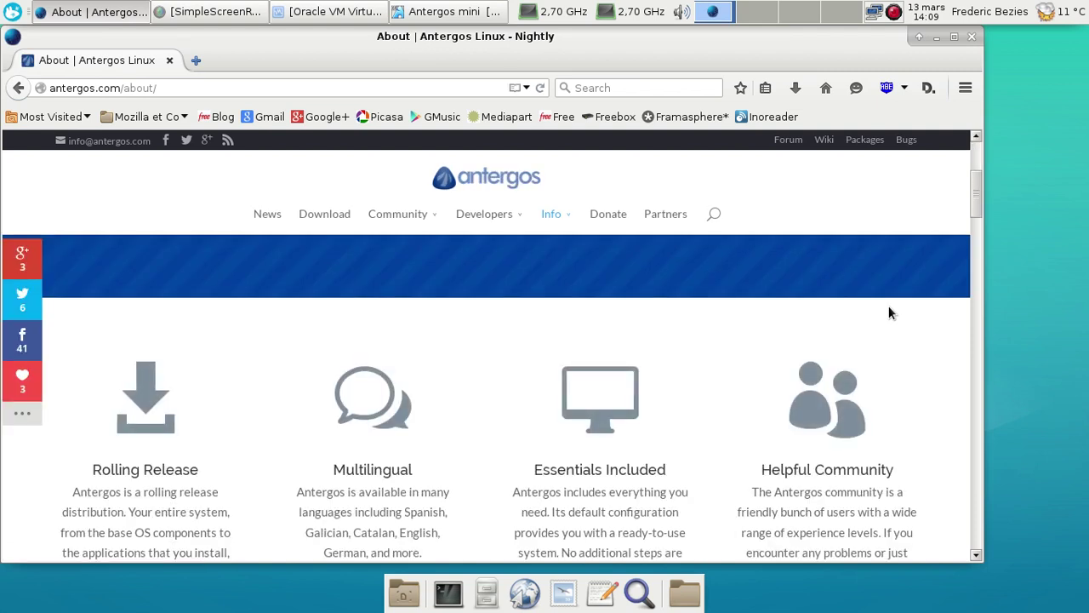
scroll(888, 313, down, 3)
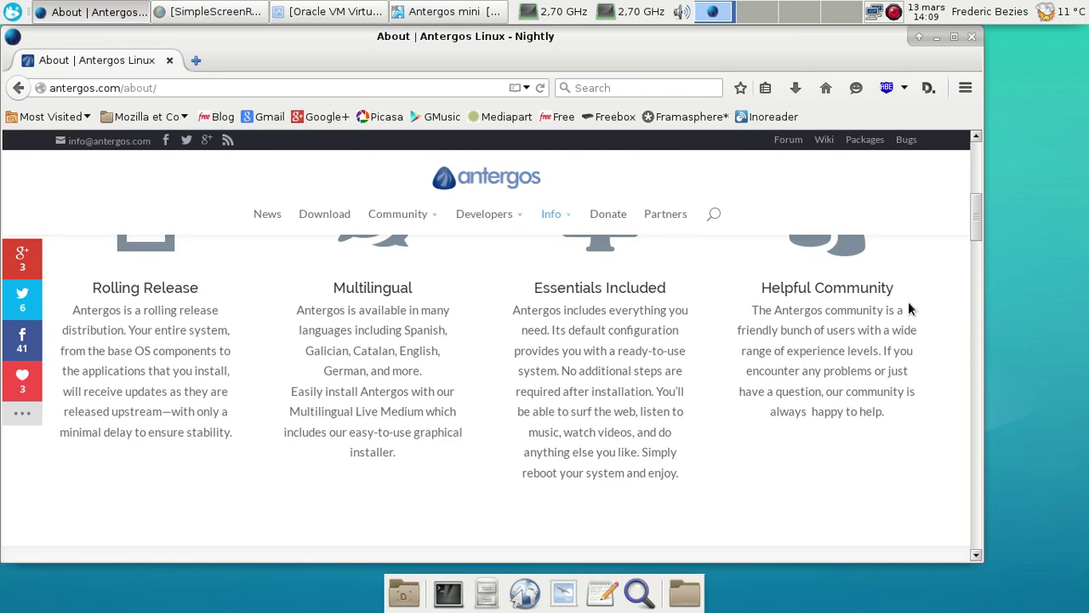
- Open distrowatch.com in a new browser tab and return to the About Antergos page
click(204, 62)
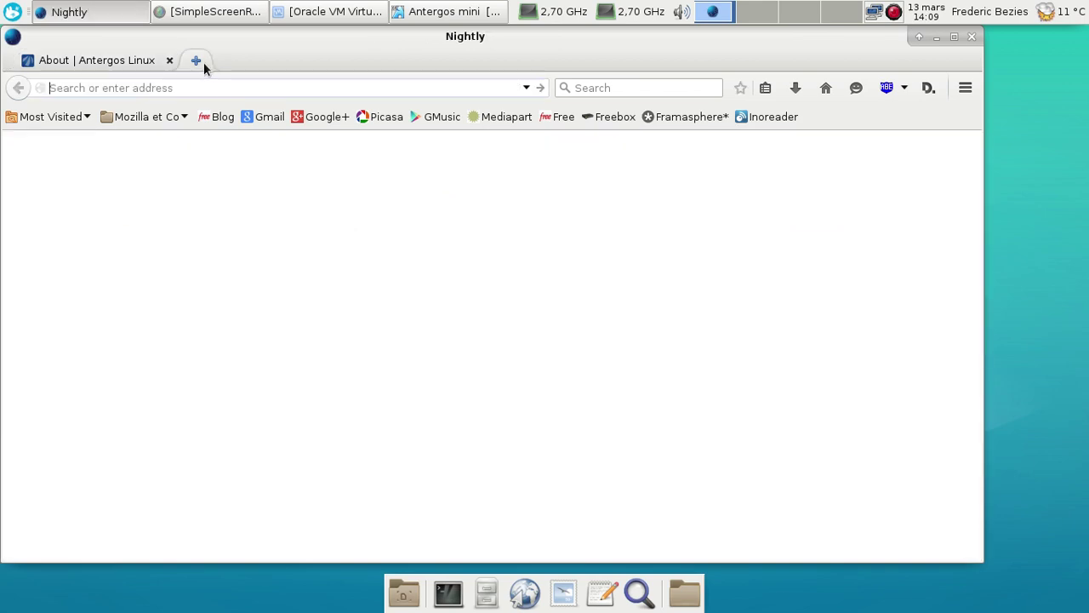
text(distrowatch.com)
key(Return)
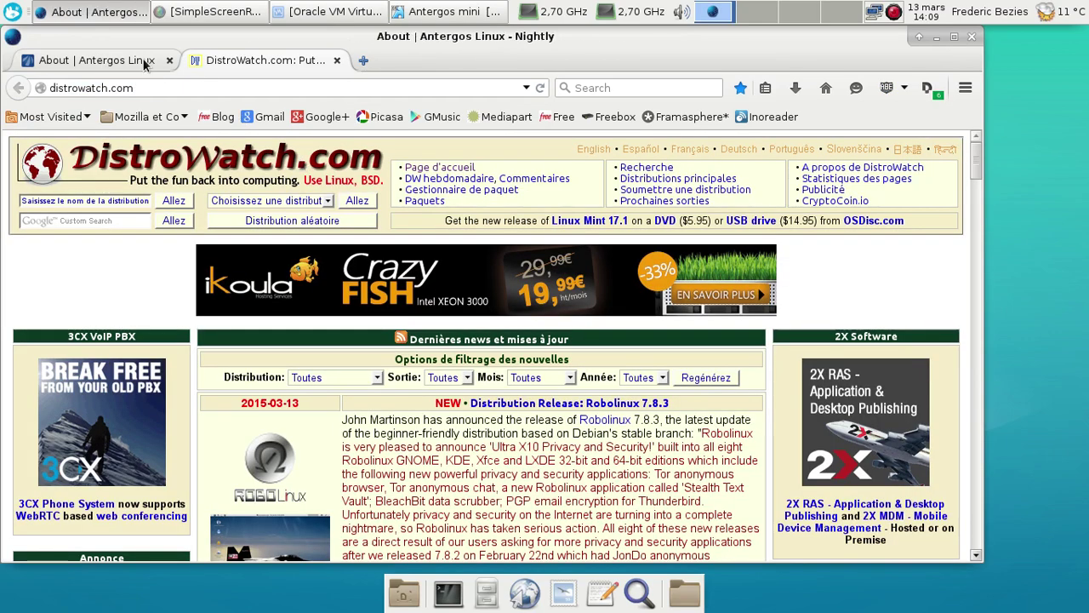
click(145, 66)
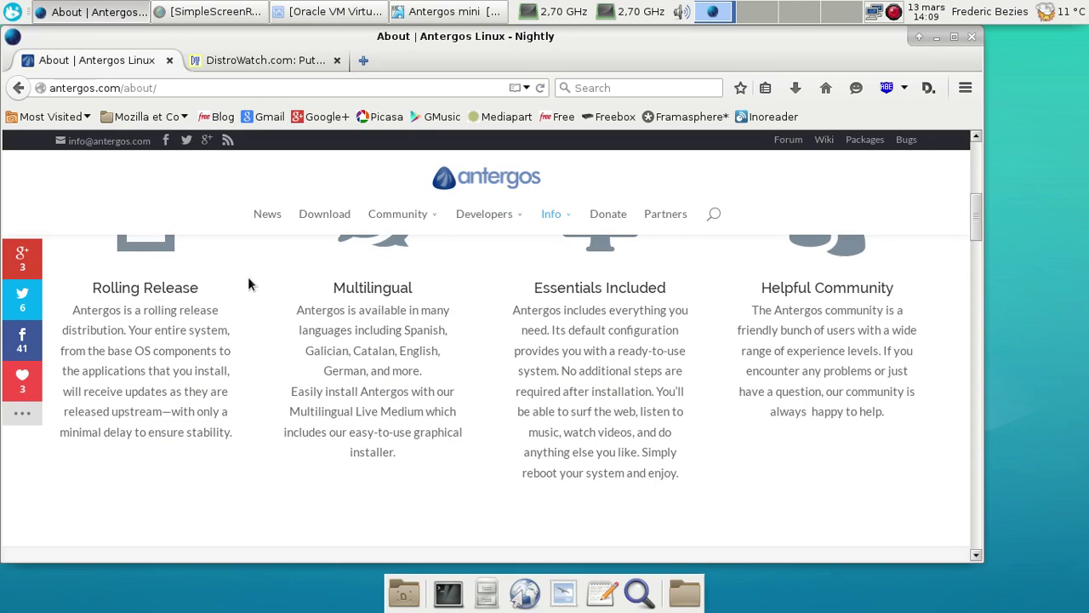
- Look up antergos on DistroWatch and review its description, popularity, summary table and related news
click(301, 62)
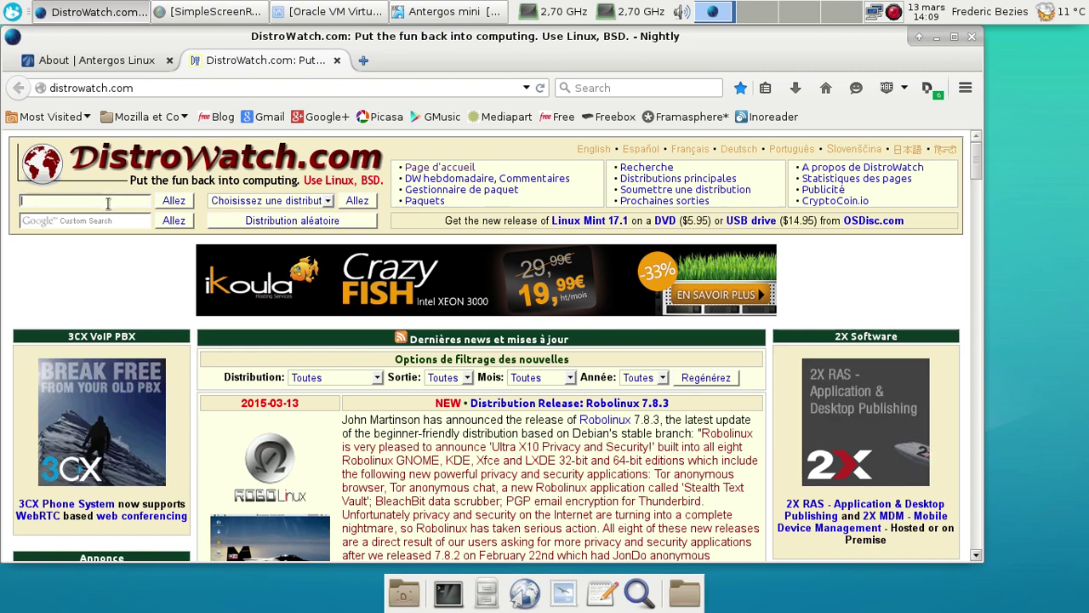
text(antergos)
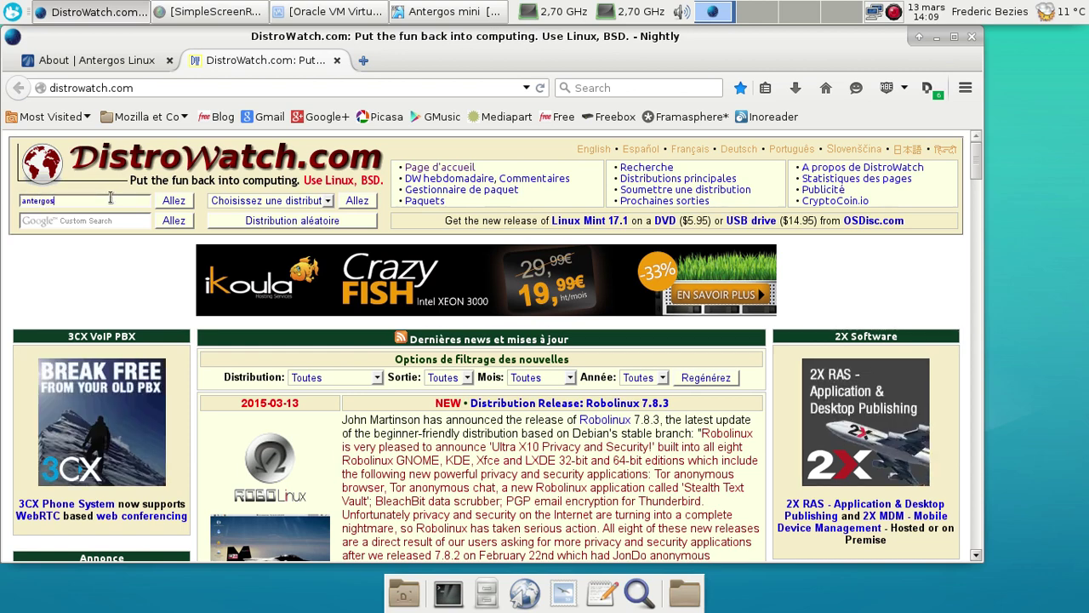
key(Return)
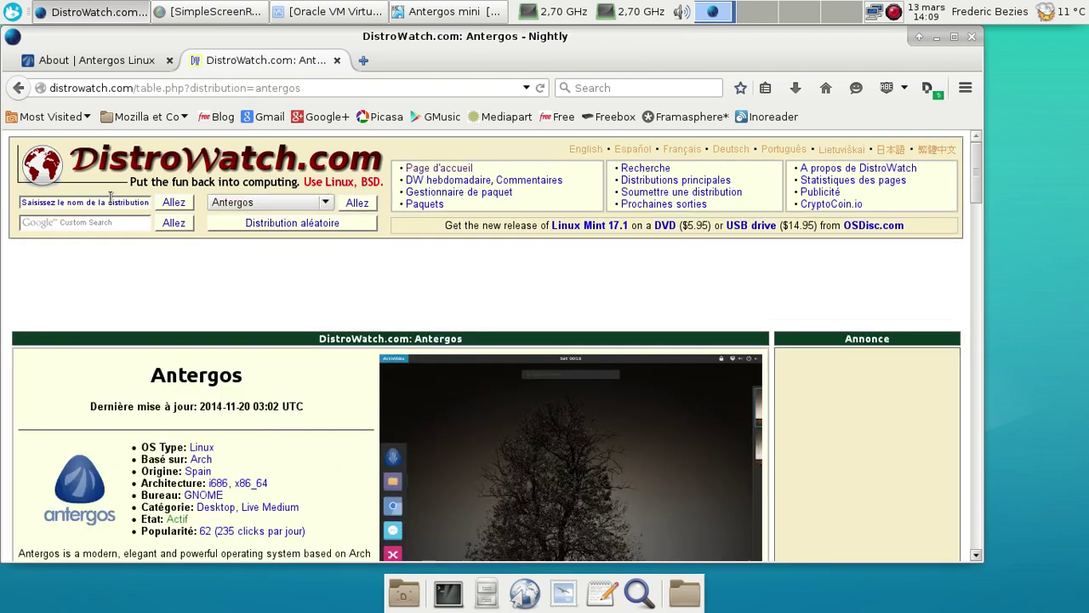
scroll(310, 364, down, 3)
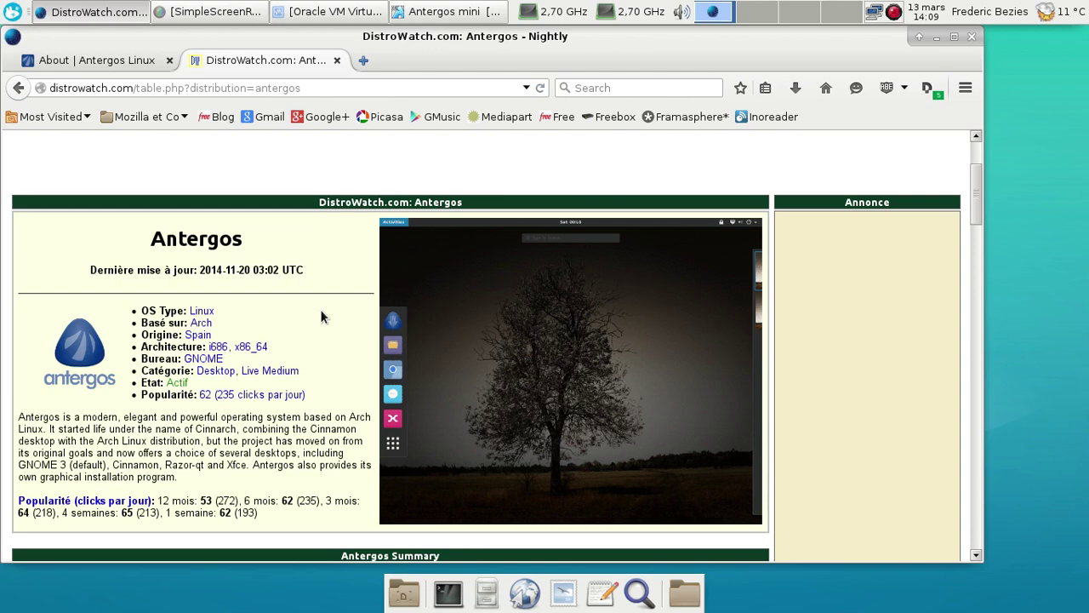
scroll(322, 316, down, 2)
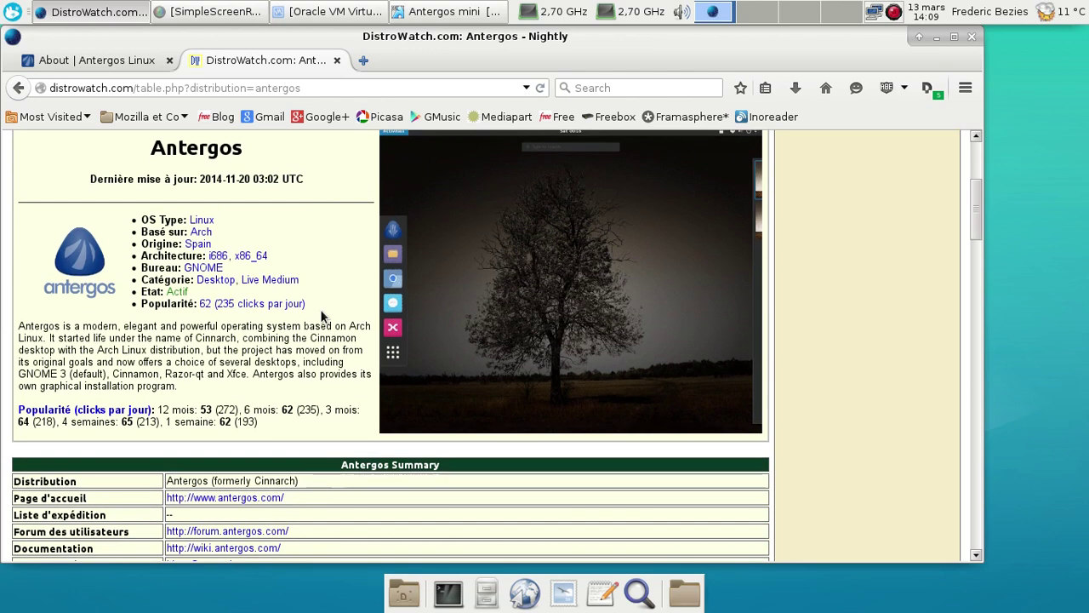
scroll(321, 317, down, 2)
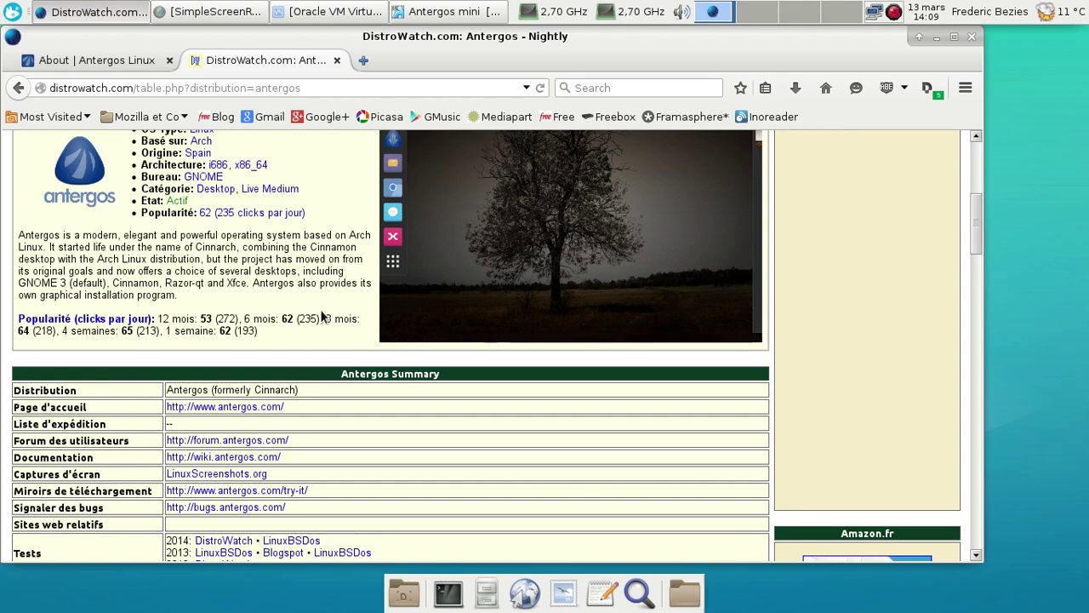
scroll(321, 317, down, 5)
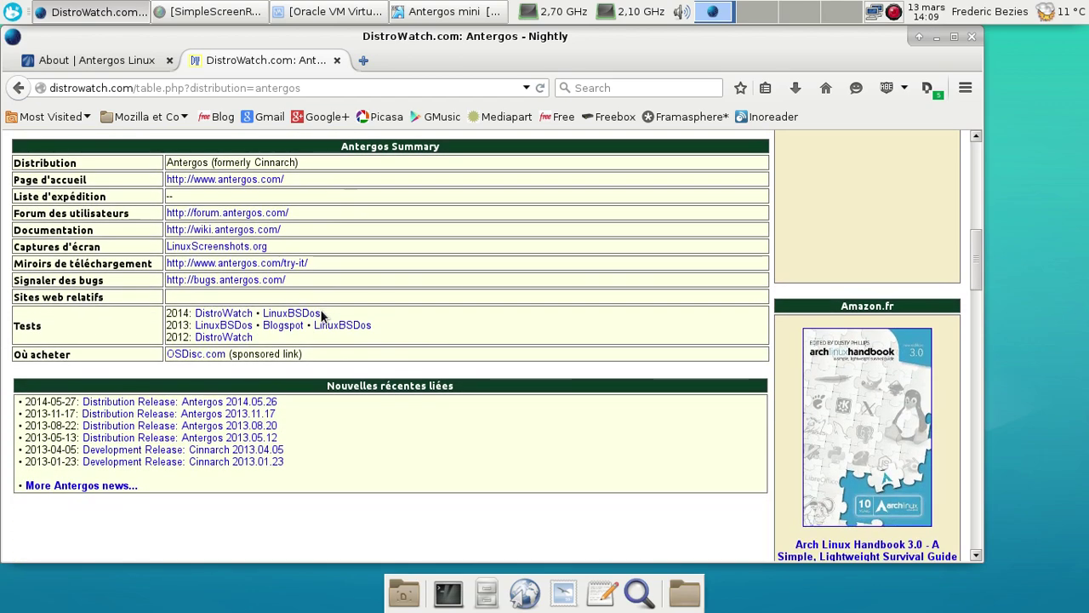
- Close the DistroWatch tab and the browser, and show the Antergos mini virtual machine in full screen
middle_click(276, 58)
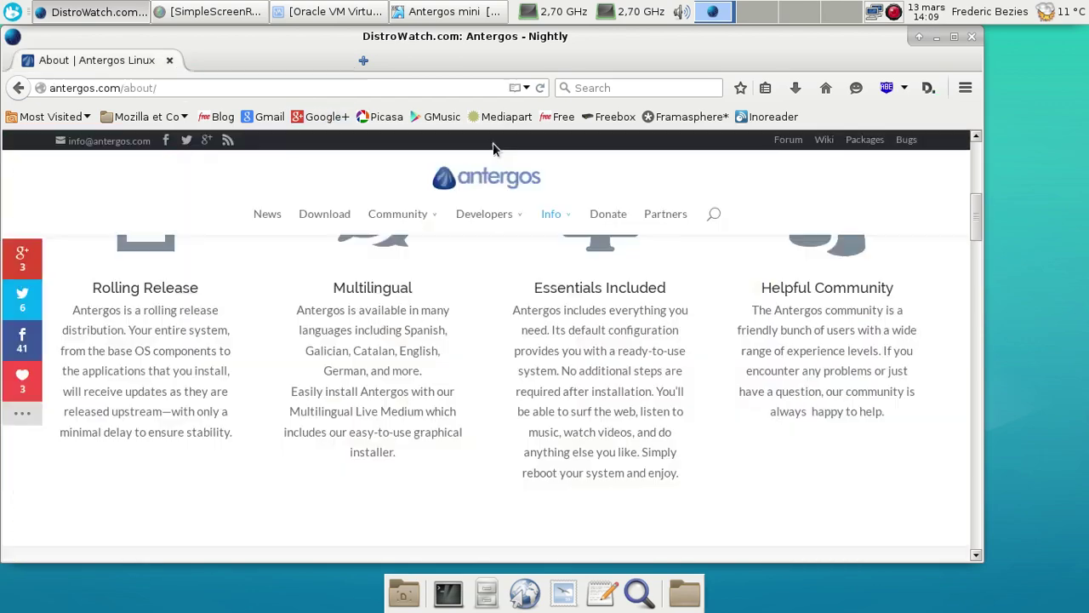
click(970, 35)
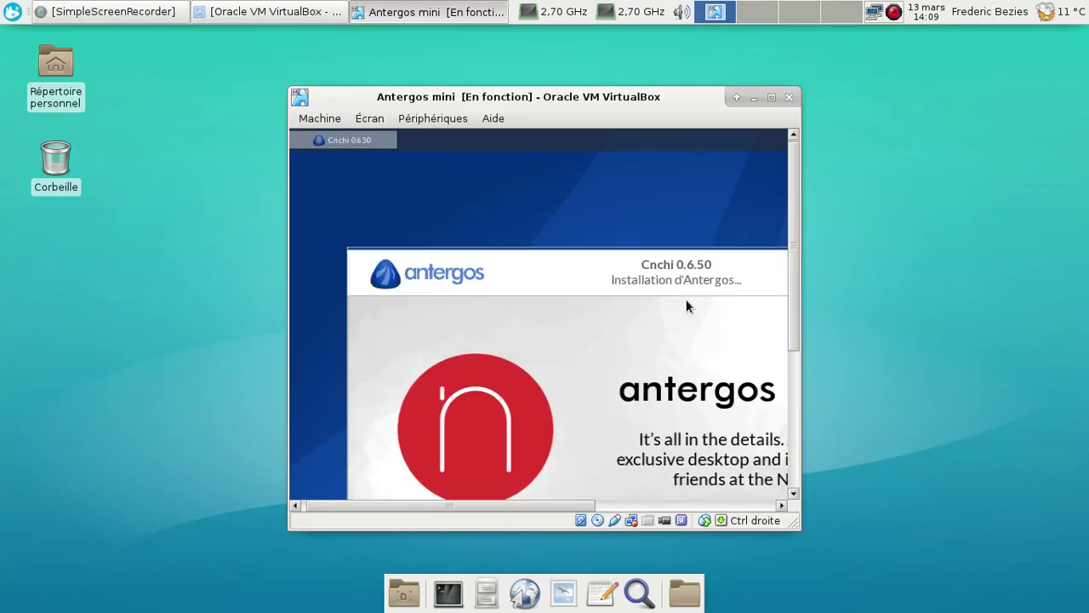
key(ctrl+f)
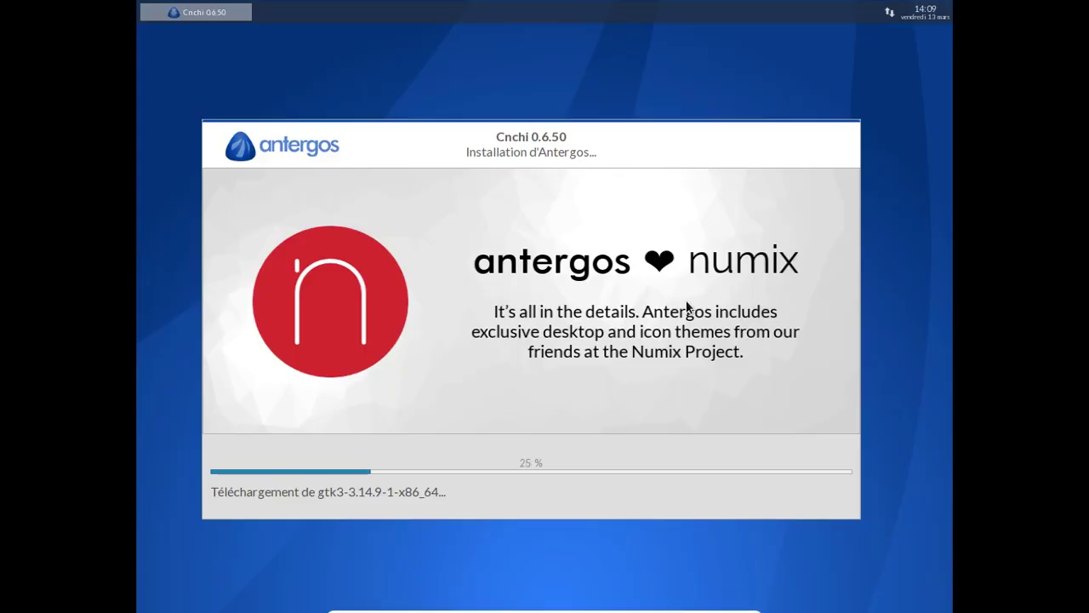
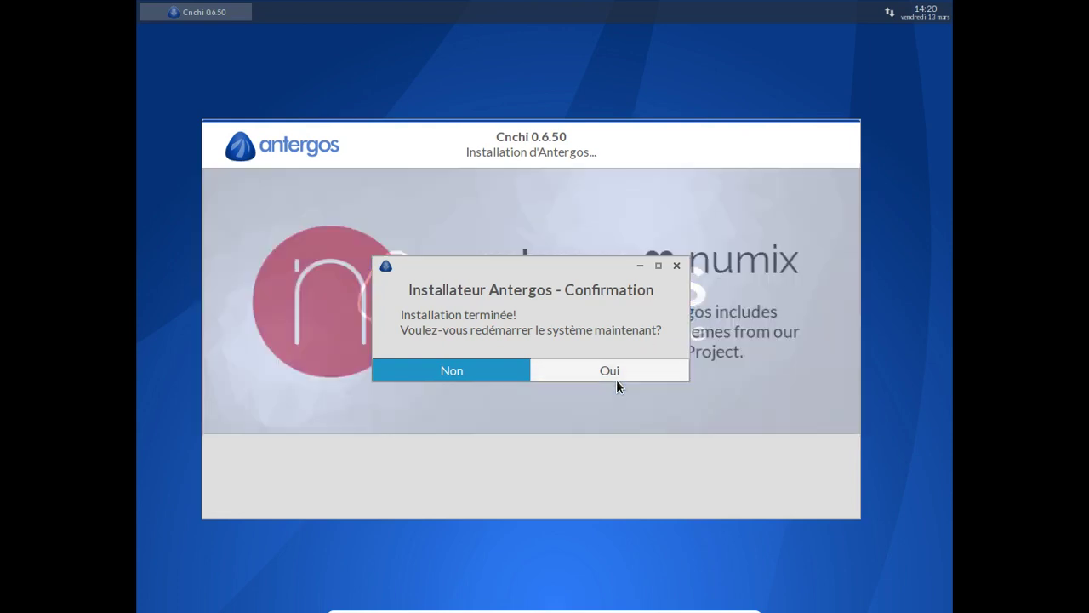
- Accept the finished installation's restart prompt and boot into the newly installed Antergos system
click(615, 368)
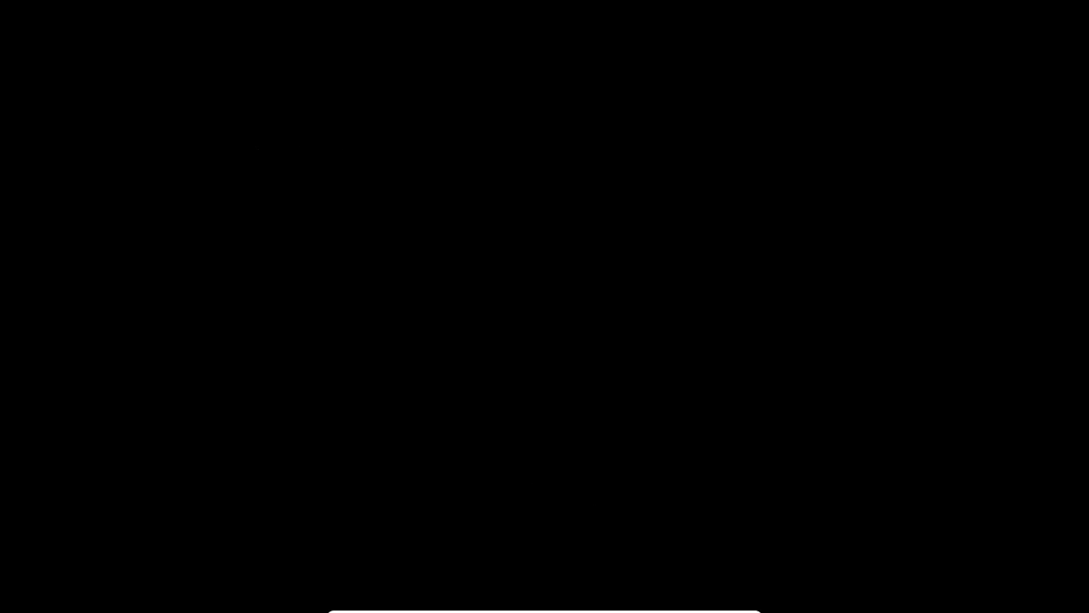
key(Return)
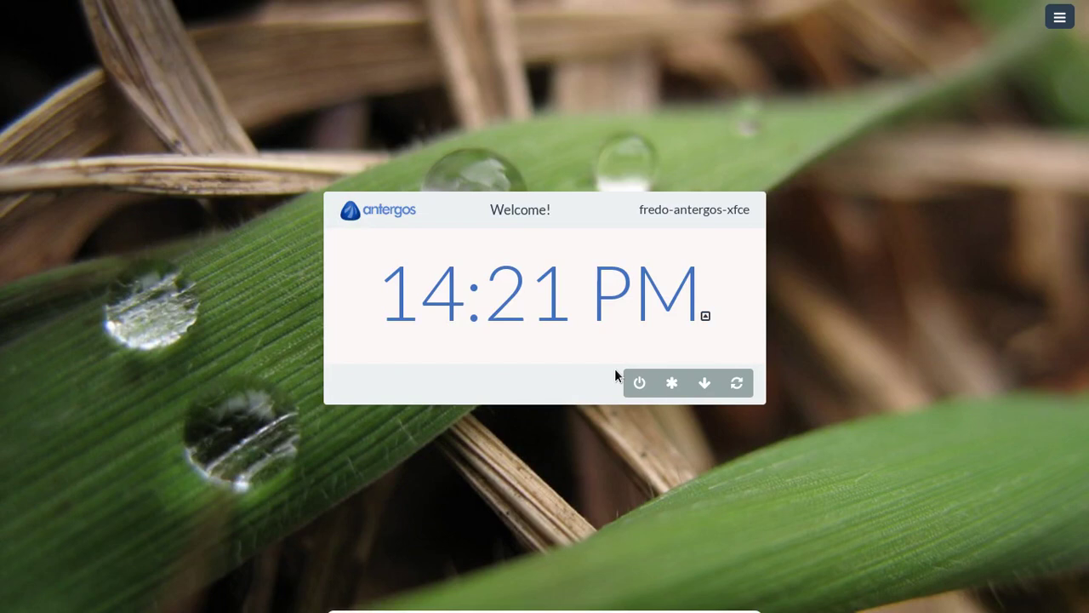
- Look through the login screen's background options and close them without choosing another background
click(1067, 21)
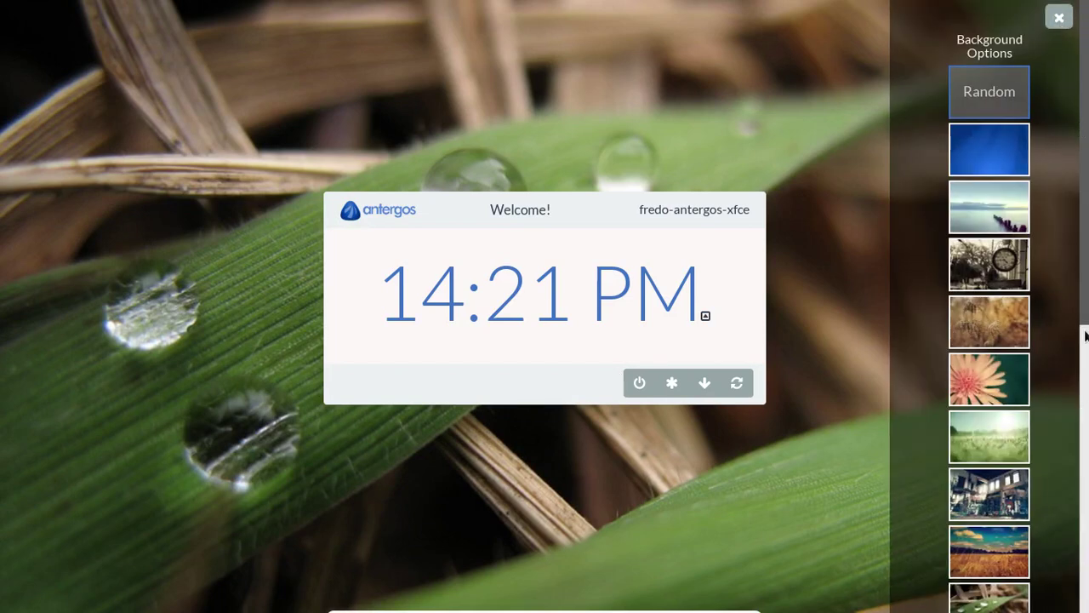
scroll(1086, 336, down, 5)
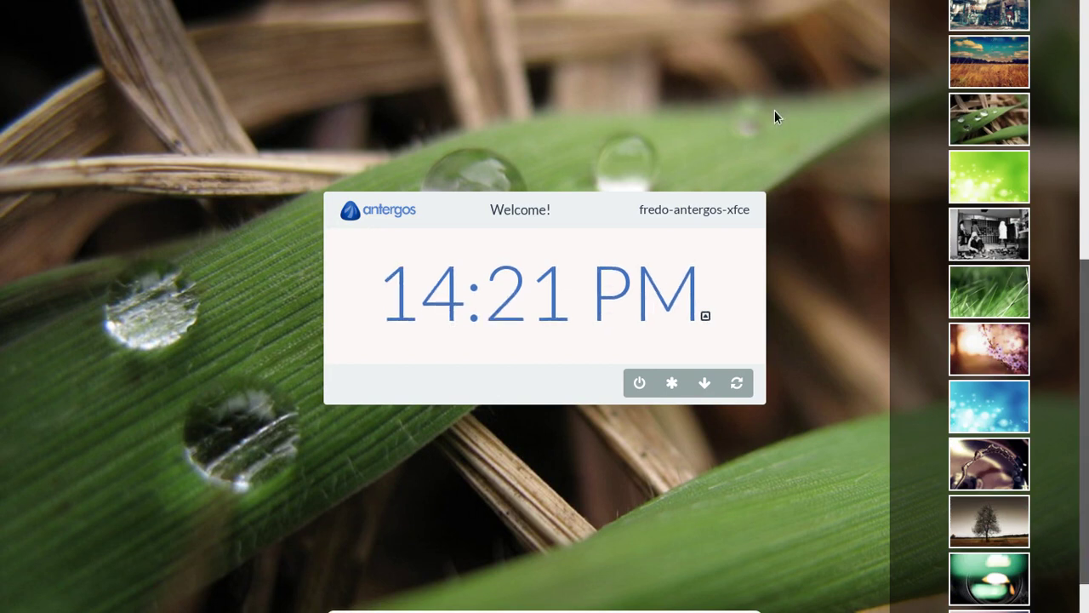
scroll(1085, 12, up, 5)
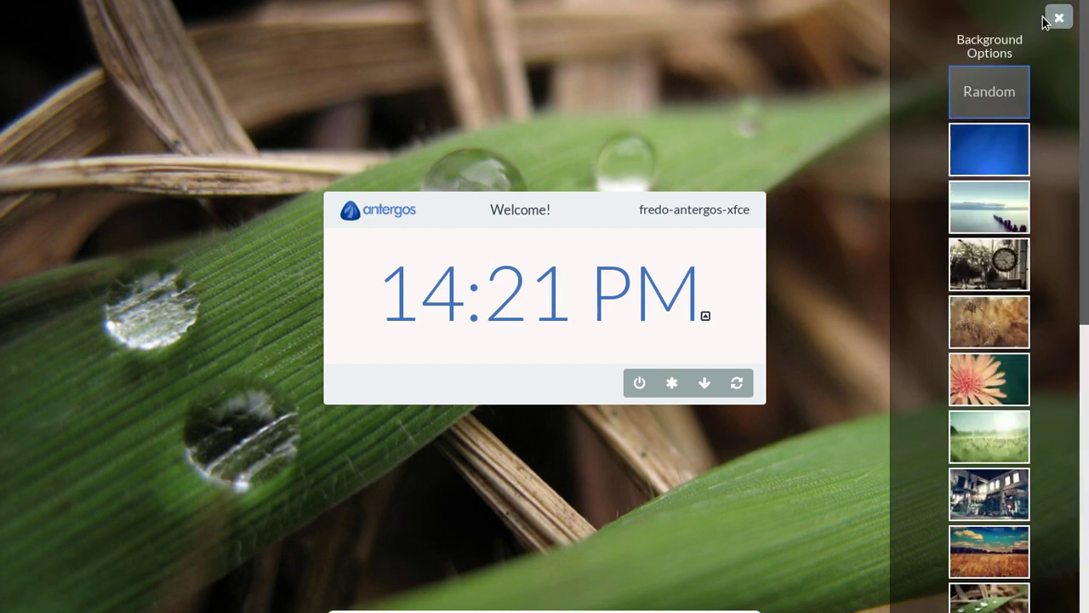
click(1059, 18)
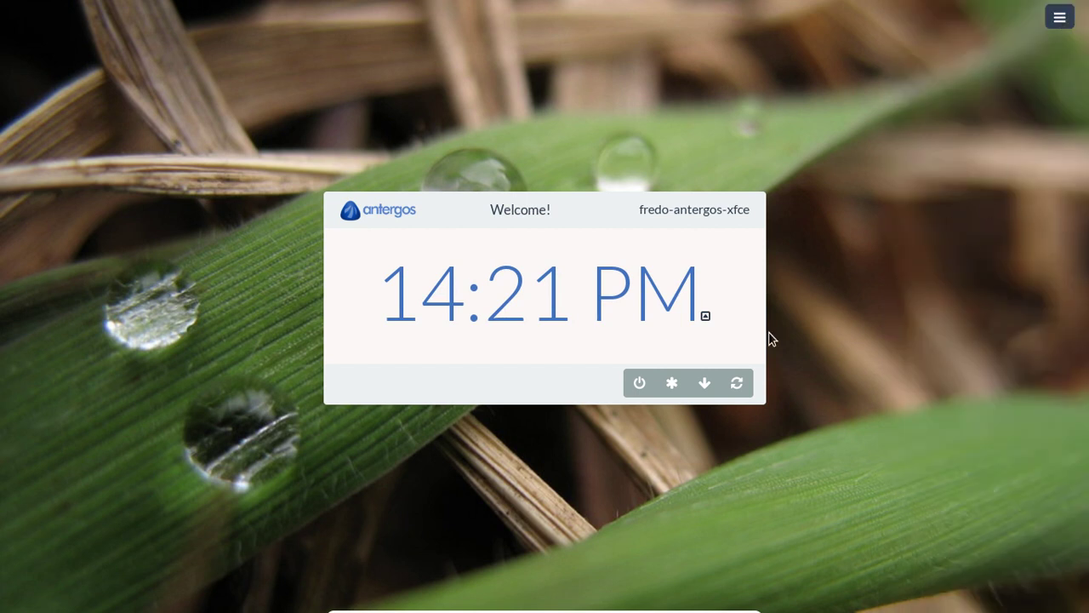
- Select the user account on the login screen, enter the account password and log in to the Xfce session
click(708, 315)
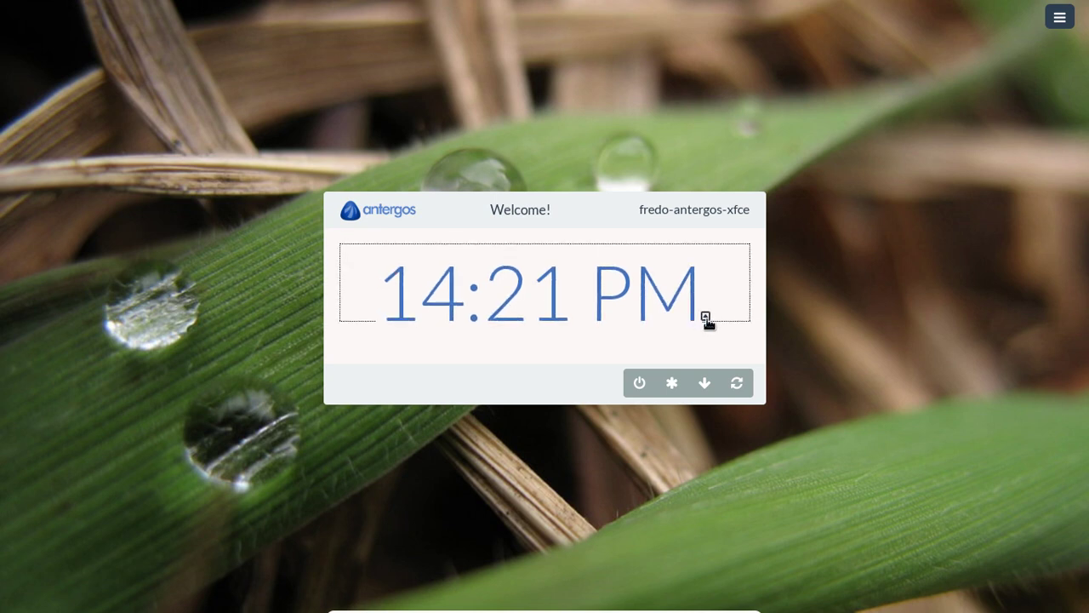
click(709, 317)
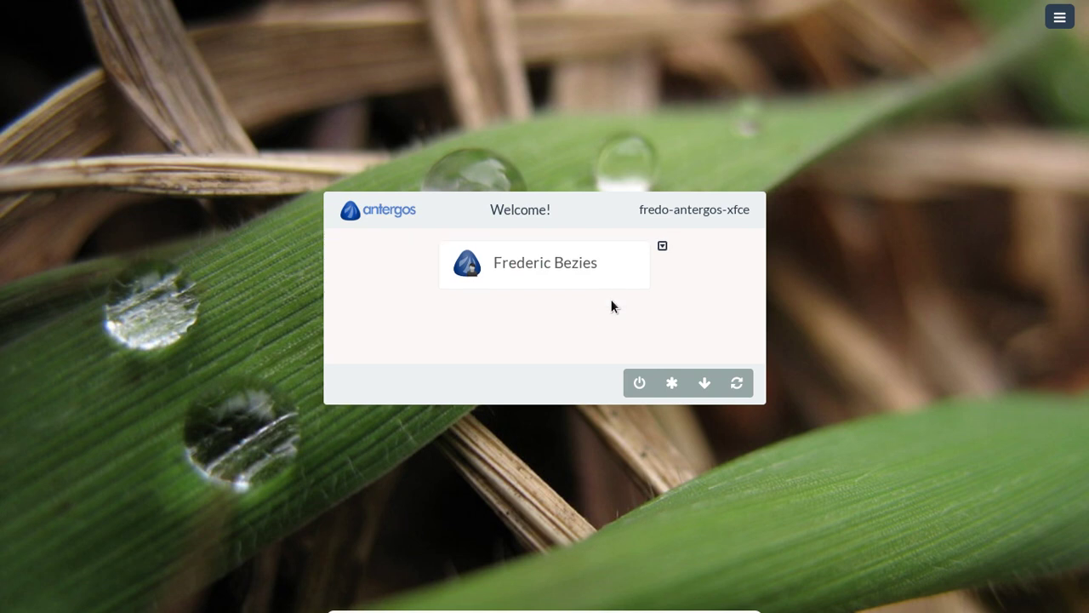
click(554, 270)
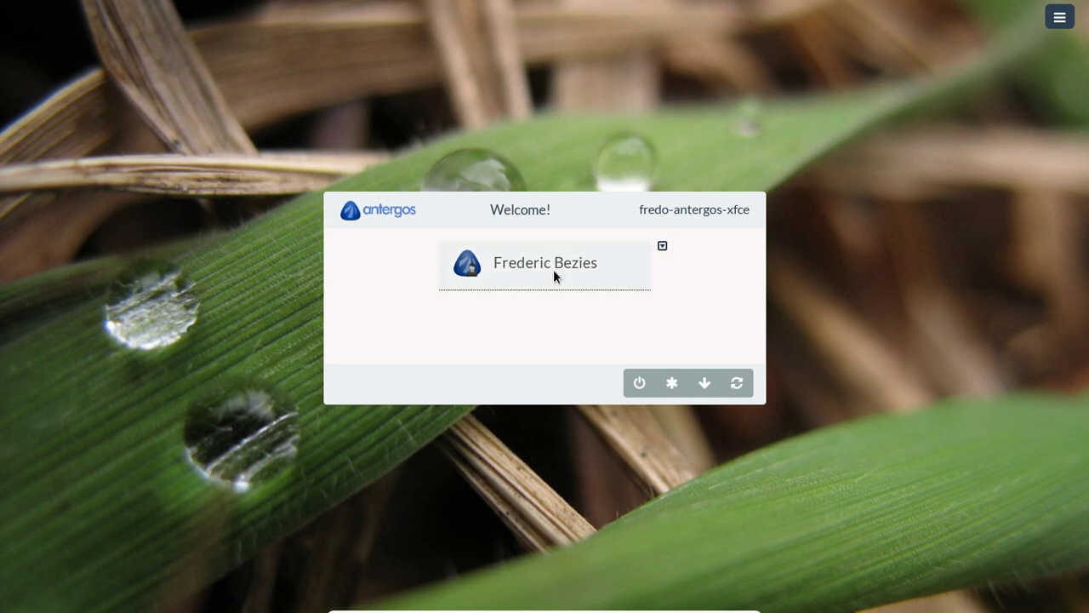
click(553, 269)
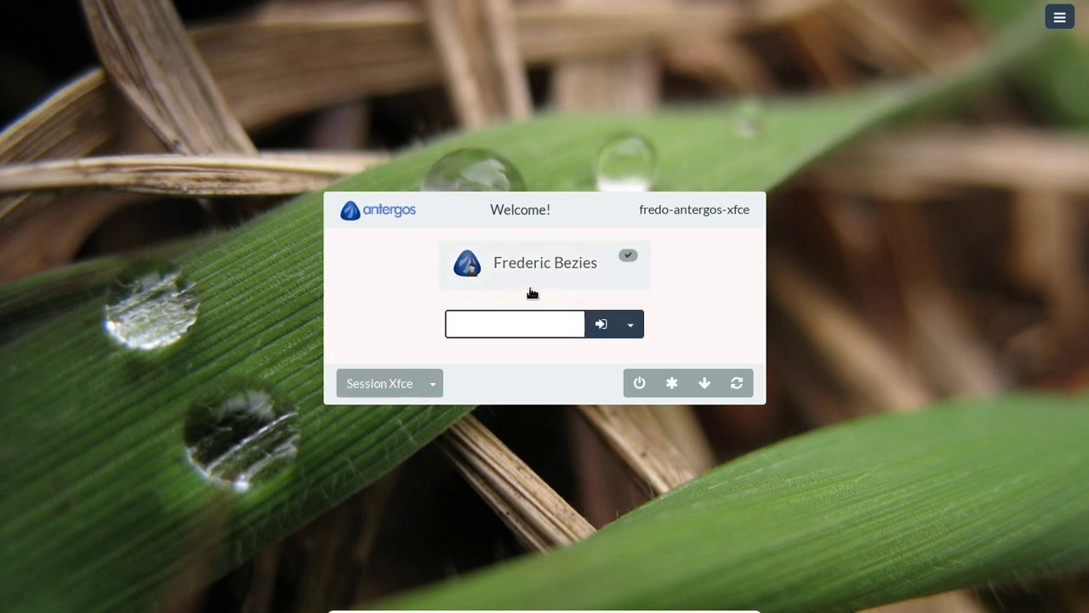
text(*********)
key(Return)
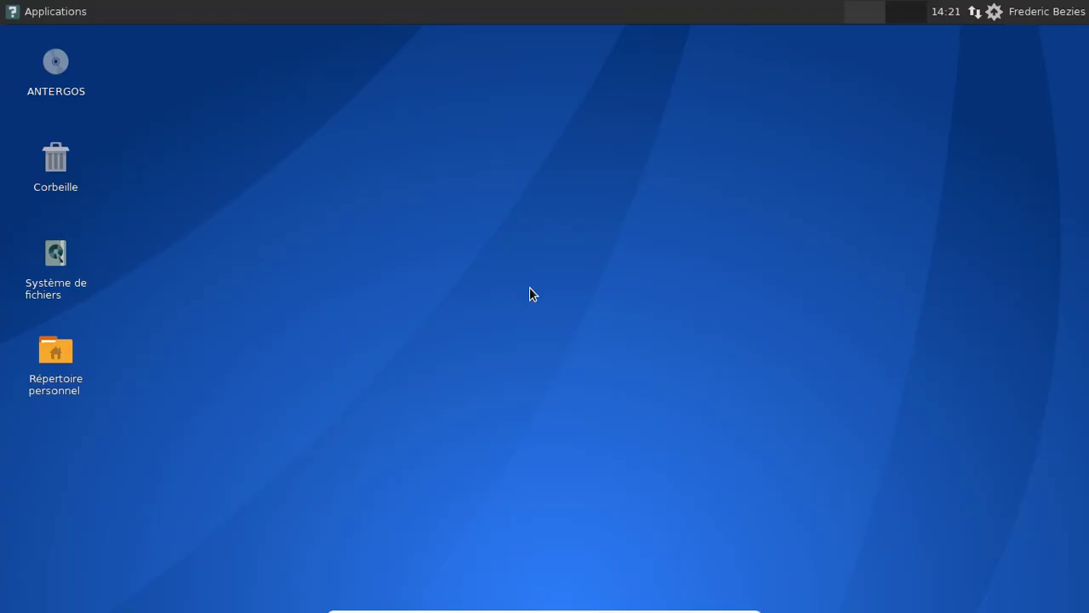
- Open the Xfce settings manager, check the Gestionnaire de fenêtres page and return to all settings
click(77, 12)
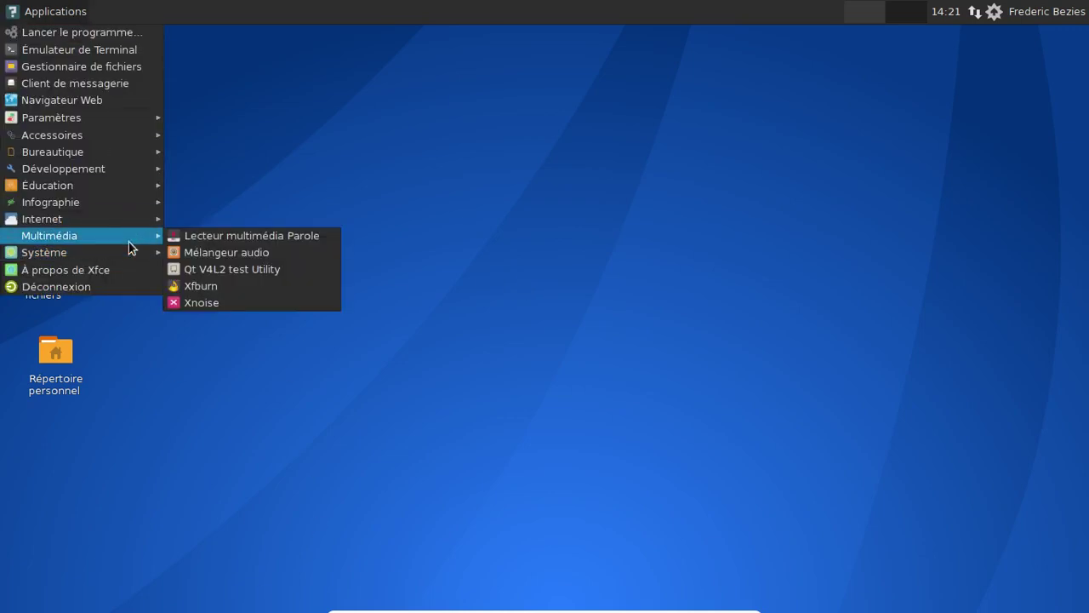
mouse_move(126, 241)
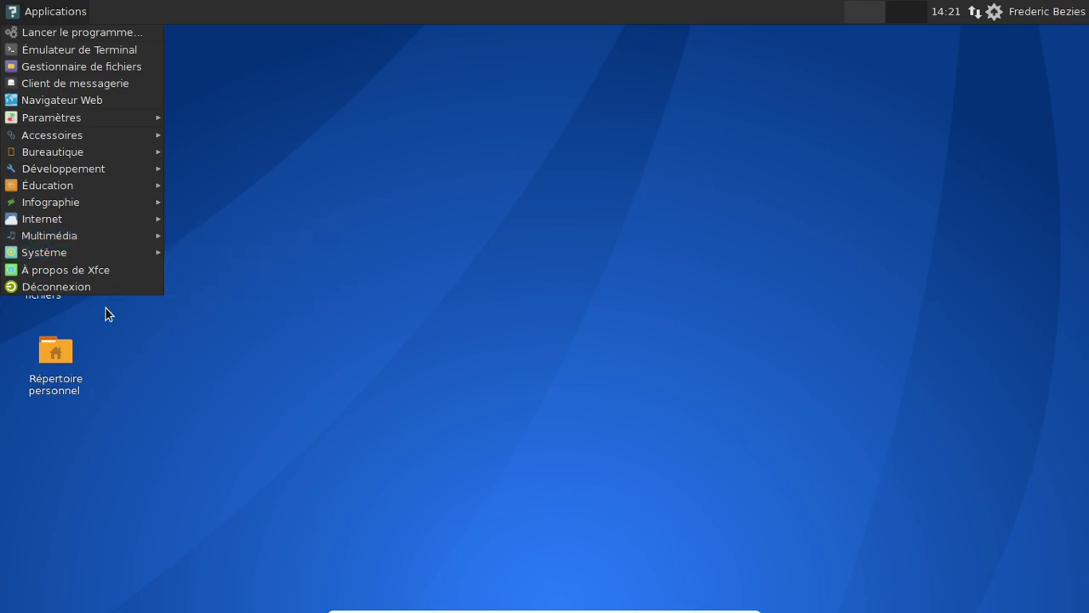
mouse_move(93, 220)
mouse_move(104, 119)
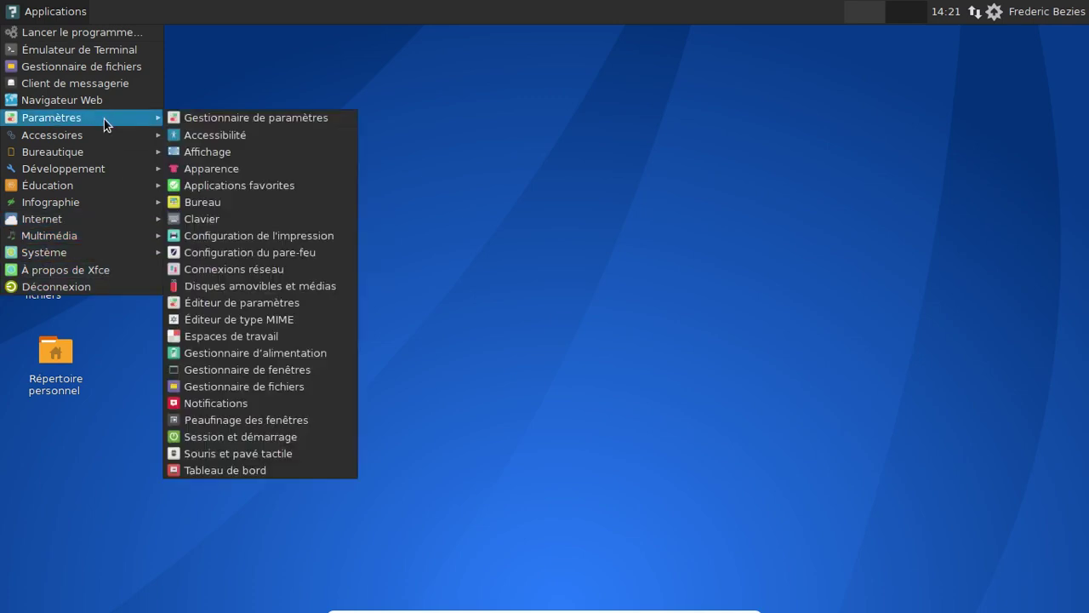
click(222, 115)
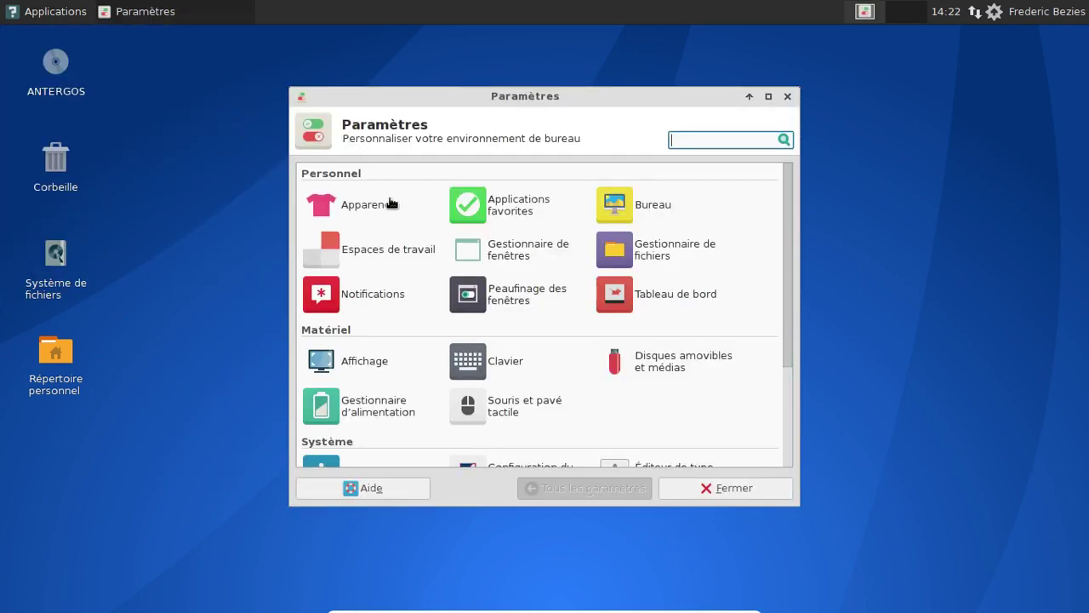
click(491, 252)
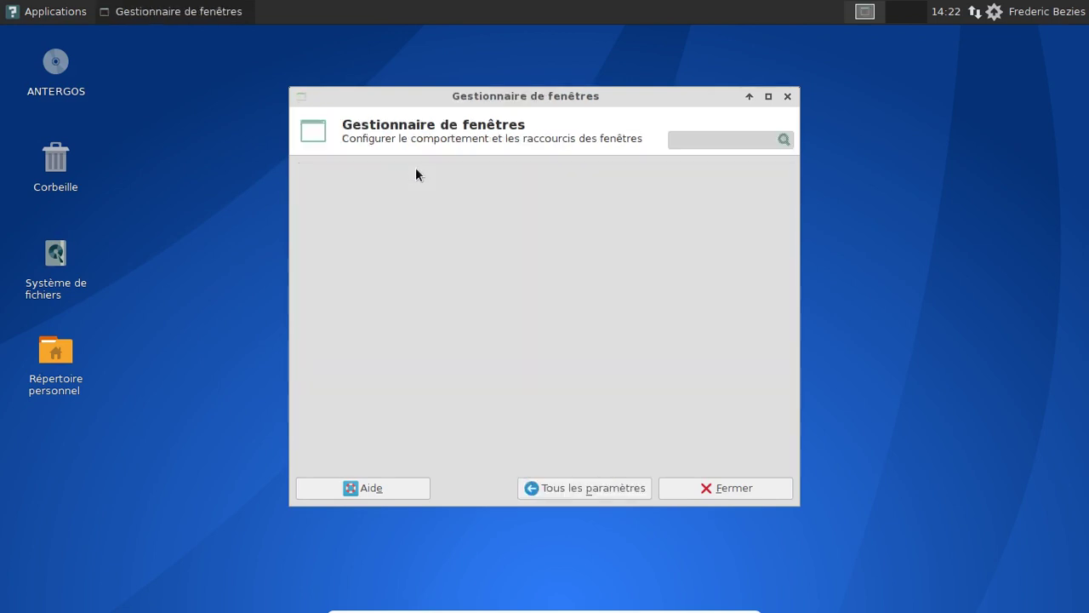
click(619, 485)
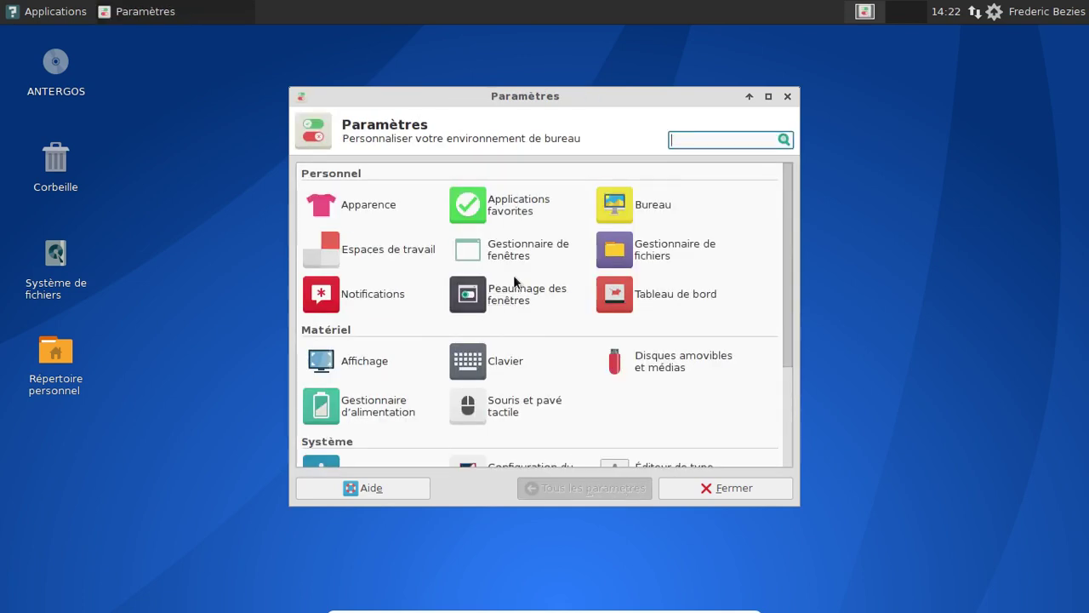
- Set automatic hiding of Tableau de bord 2 to Intelligemment in the panel preferences and close the settings
click(665, 289)
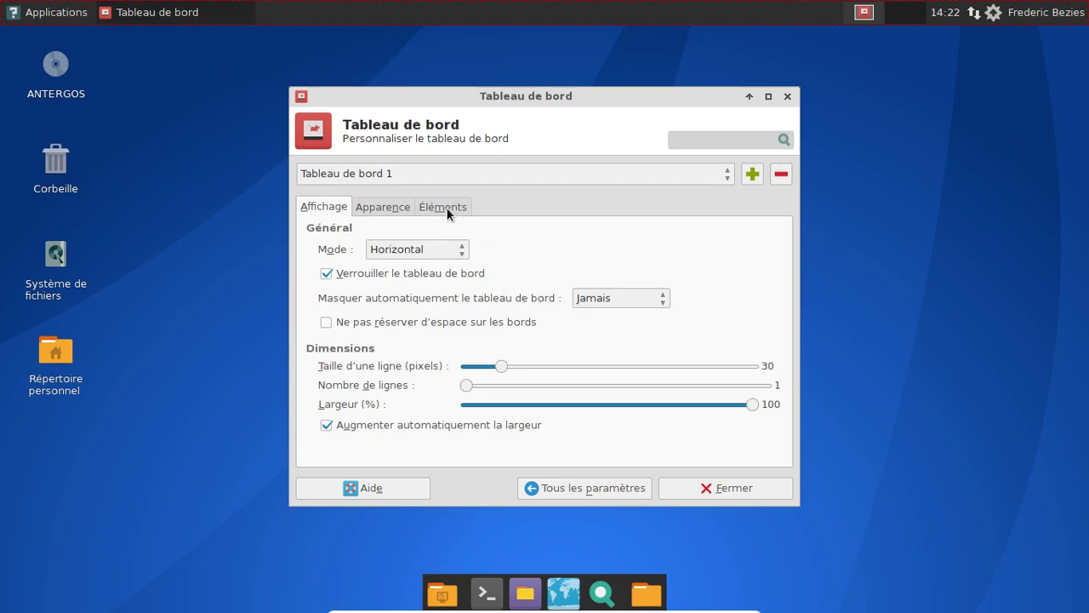
click(384, 174)
click(386, 191)
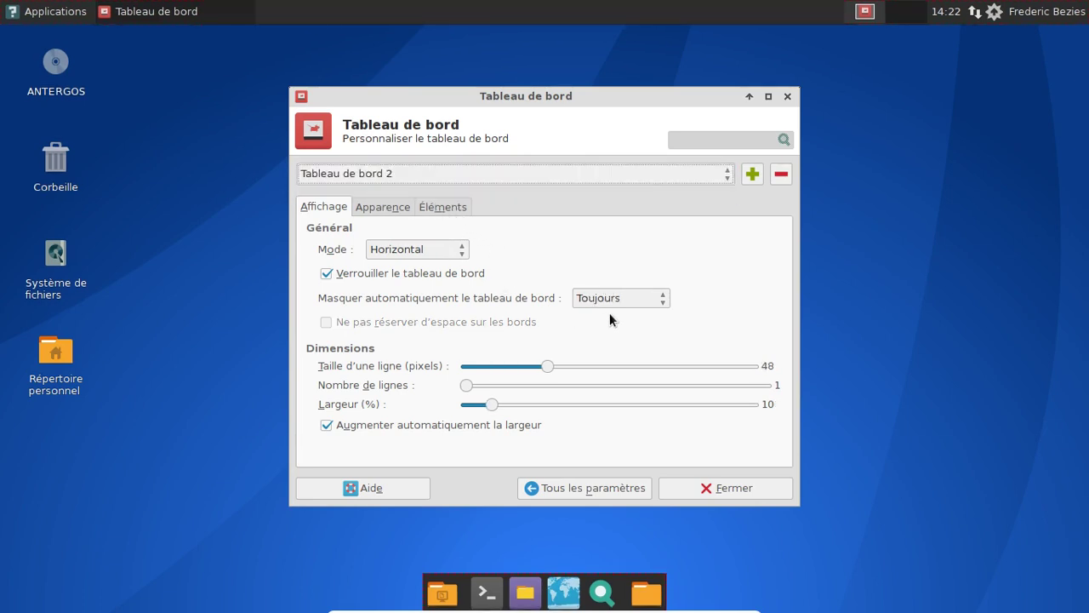
click(613, 300)
click(607, 279)
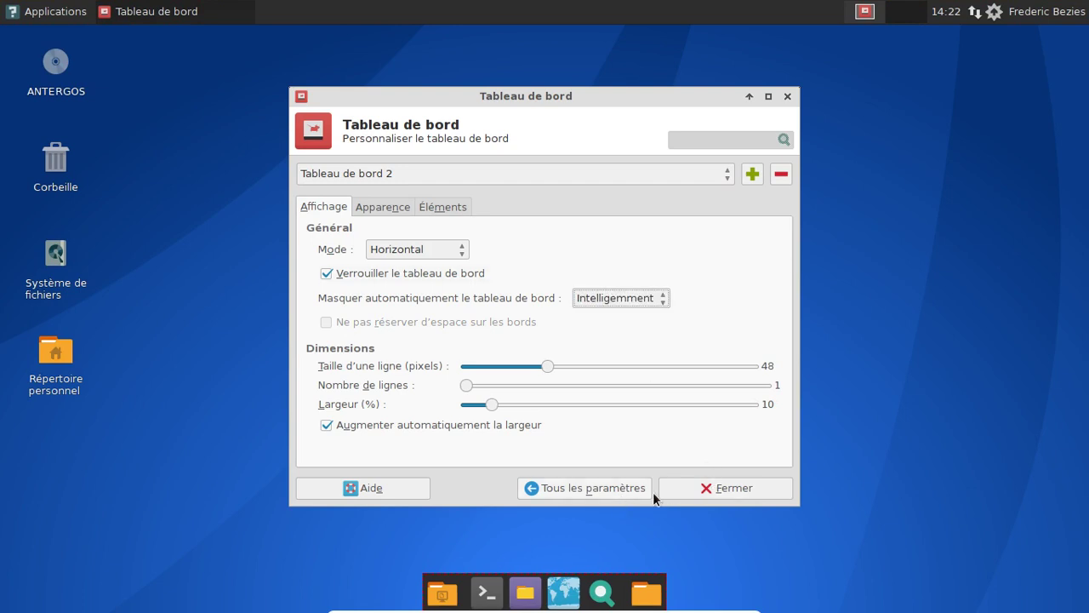
click(720, 494)
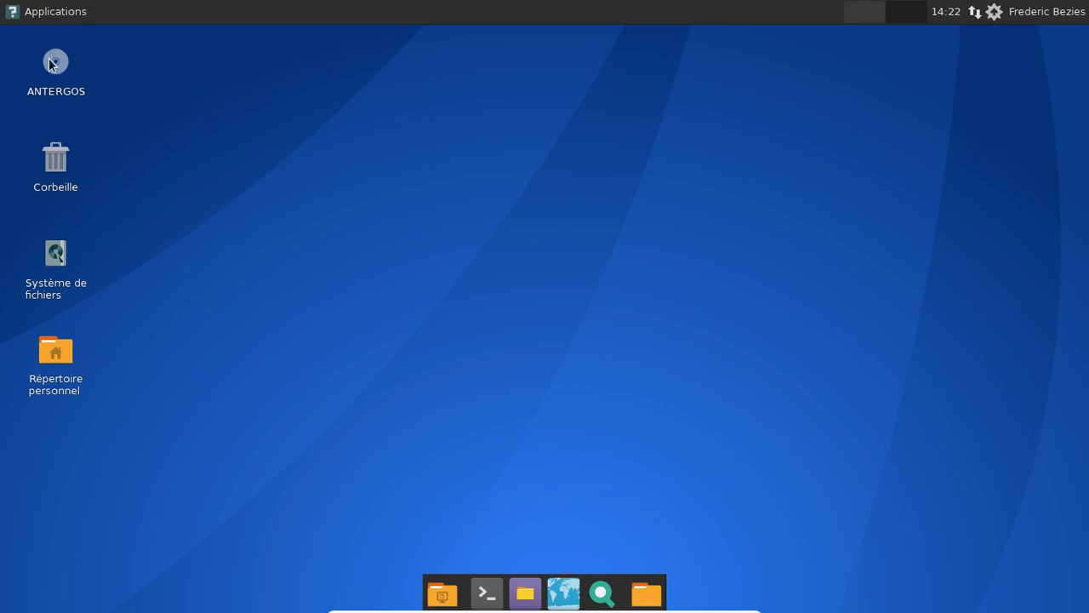
- Review the installed applications by category, including Bureautique, Développement, Infographie and Système
click(44, 12)
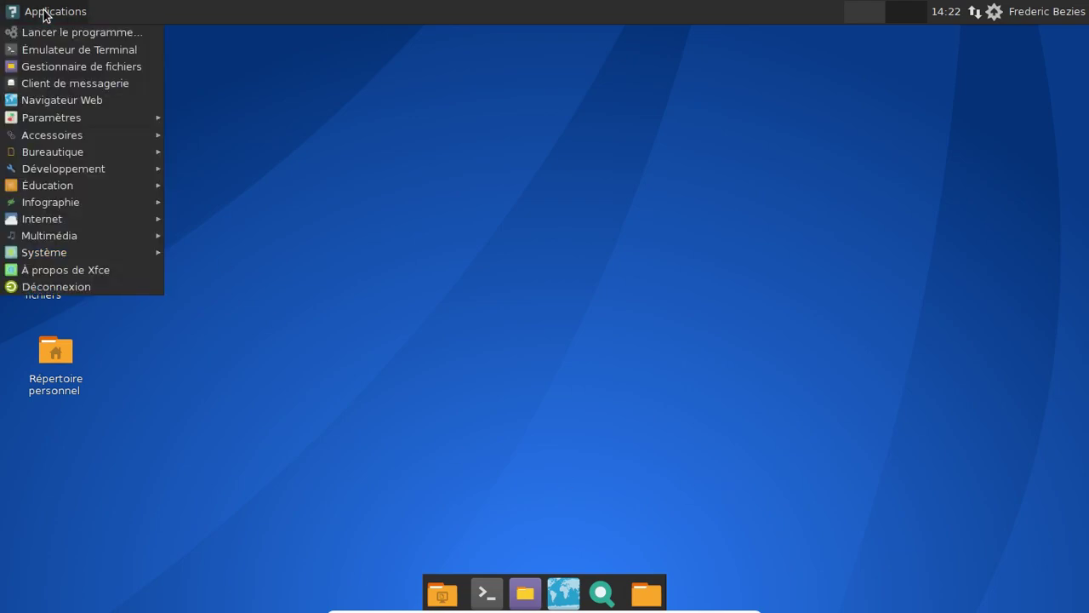
mouse_move(92, 140)
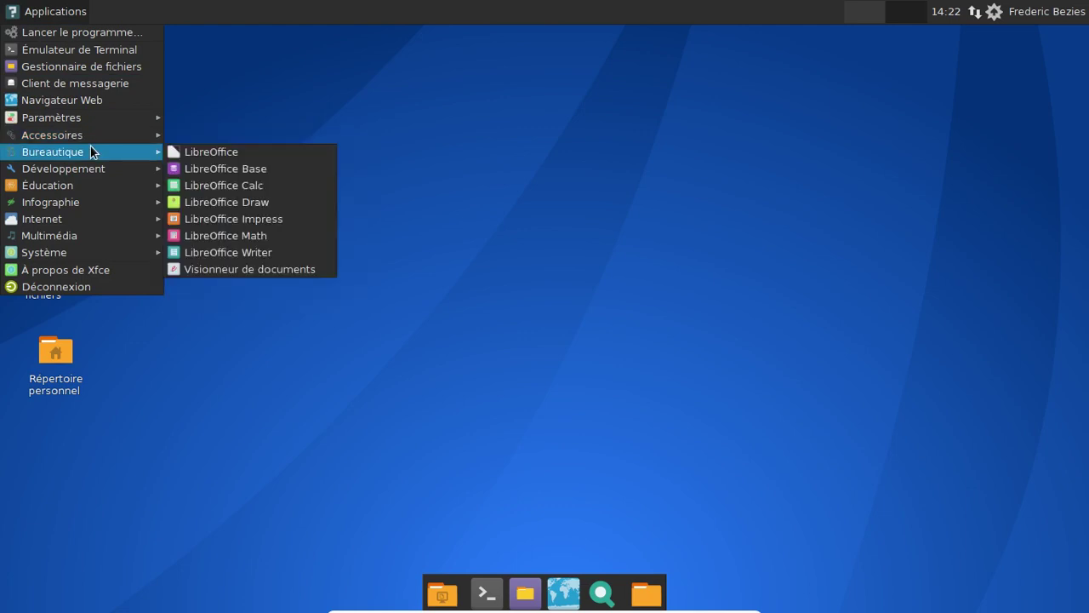
mouse_move(89, 170)
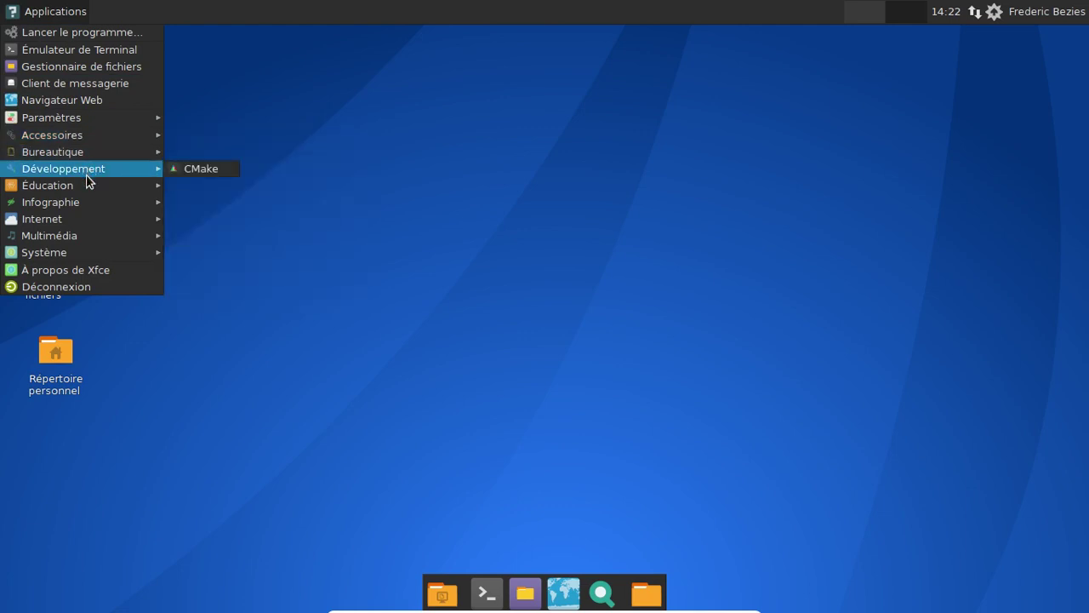
mouse_move(83, 202)
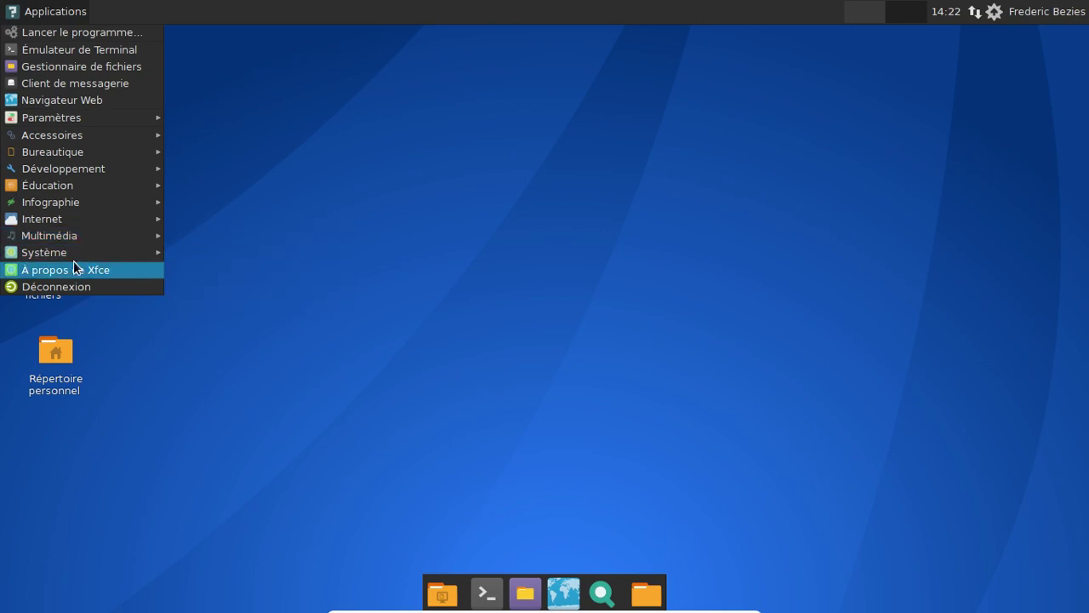
mouse_move(72, 258)
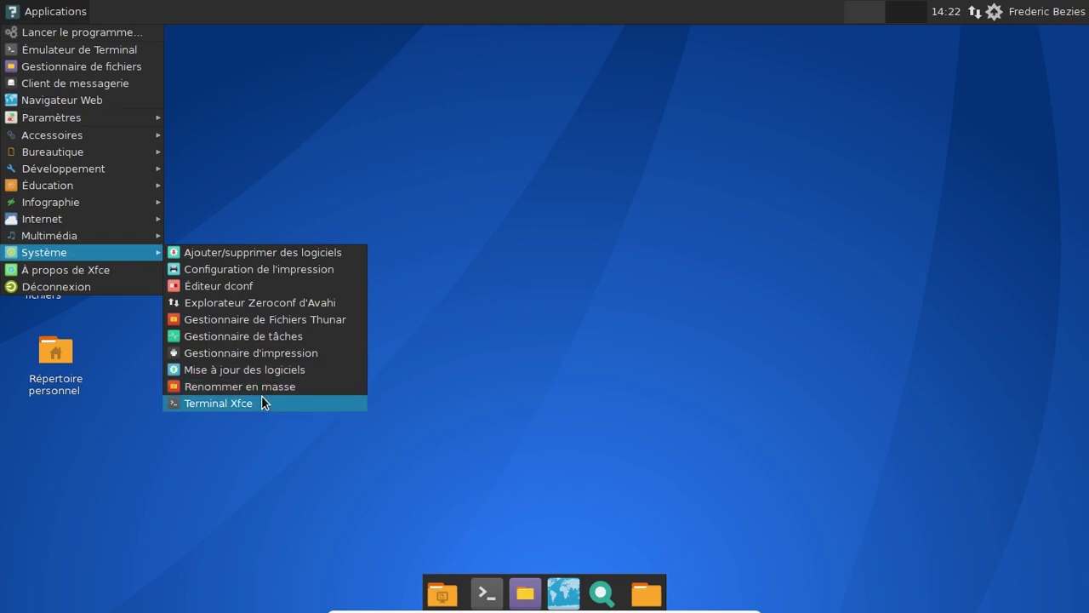
click(659, 356)
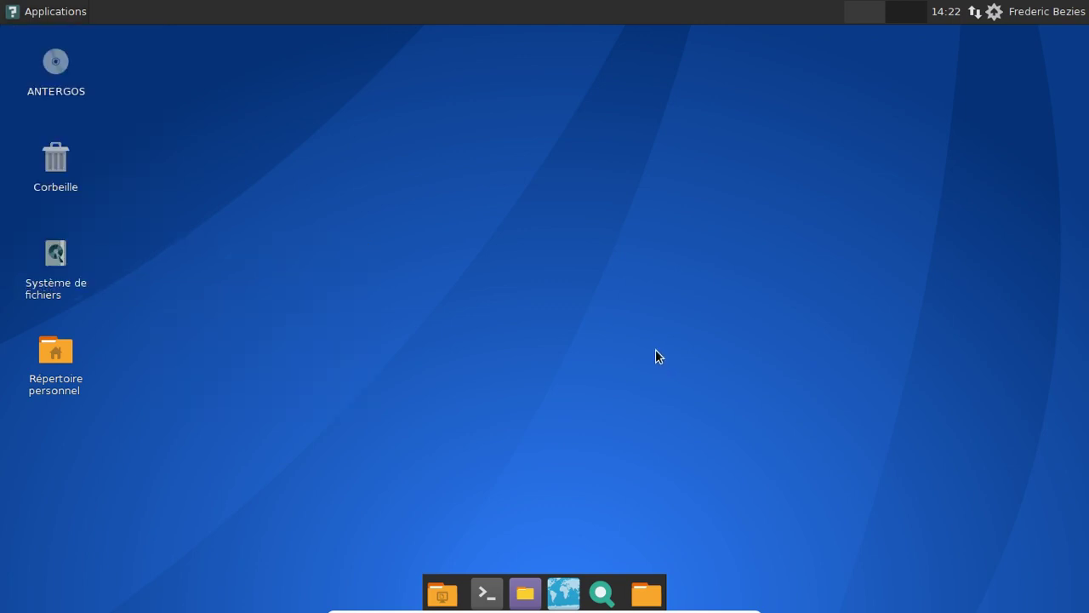
- Browse the list of new items that can be added to the upper panel and close it without adding any
right_click(569, 12)
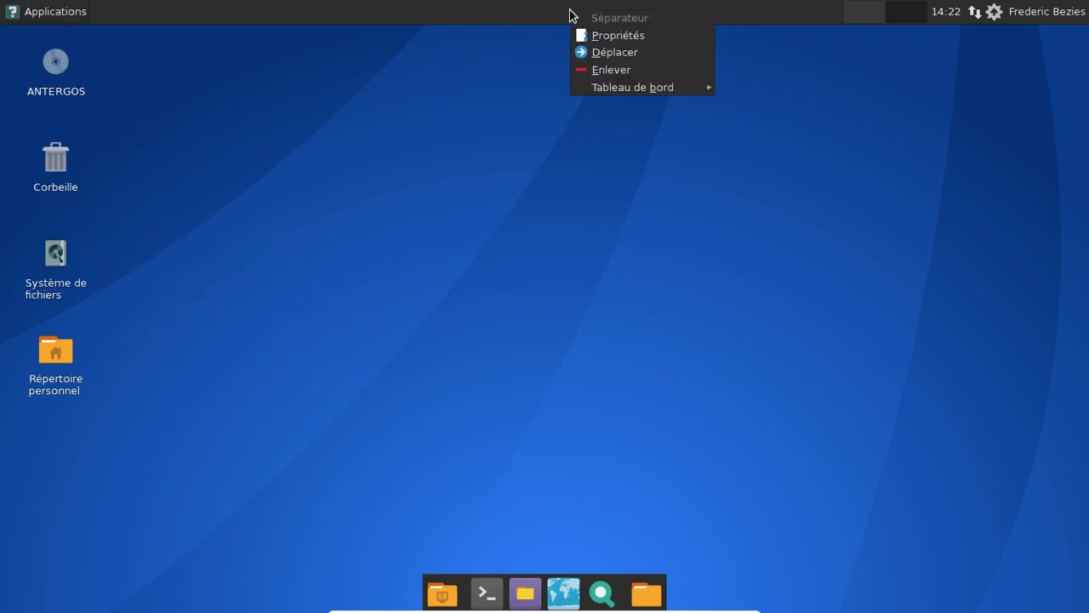
mouse_move(609, 87)
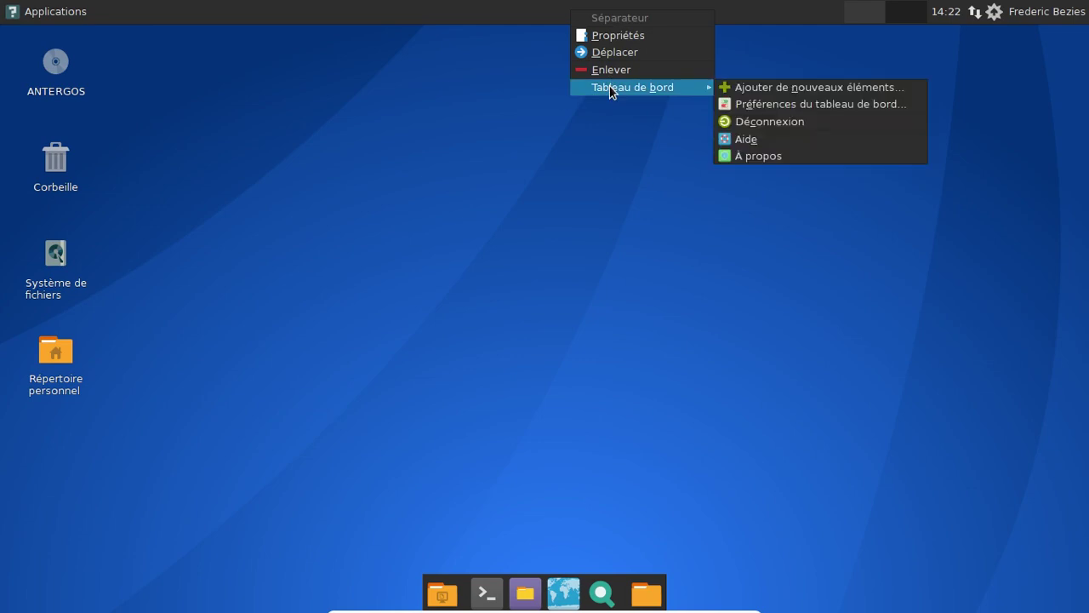
click(792, 91)
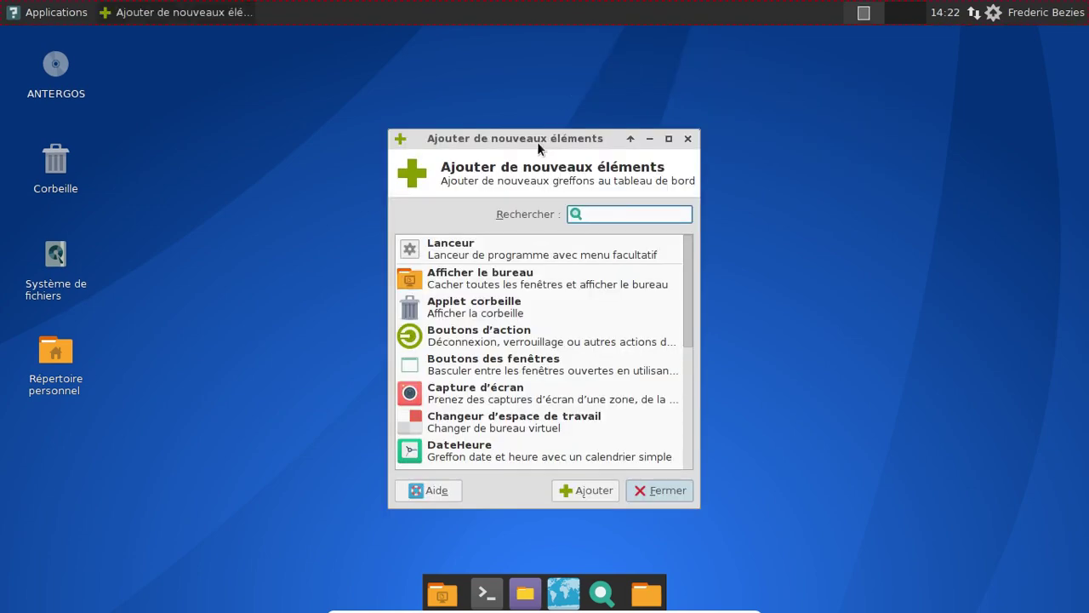
drag(510, 138, 411, 77)
scroll(547, 237, down, 1)
scroll(547, 236, down, 5)
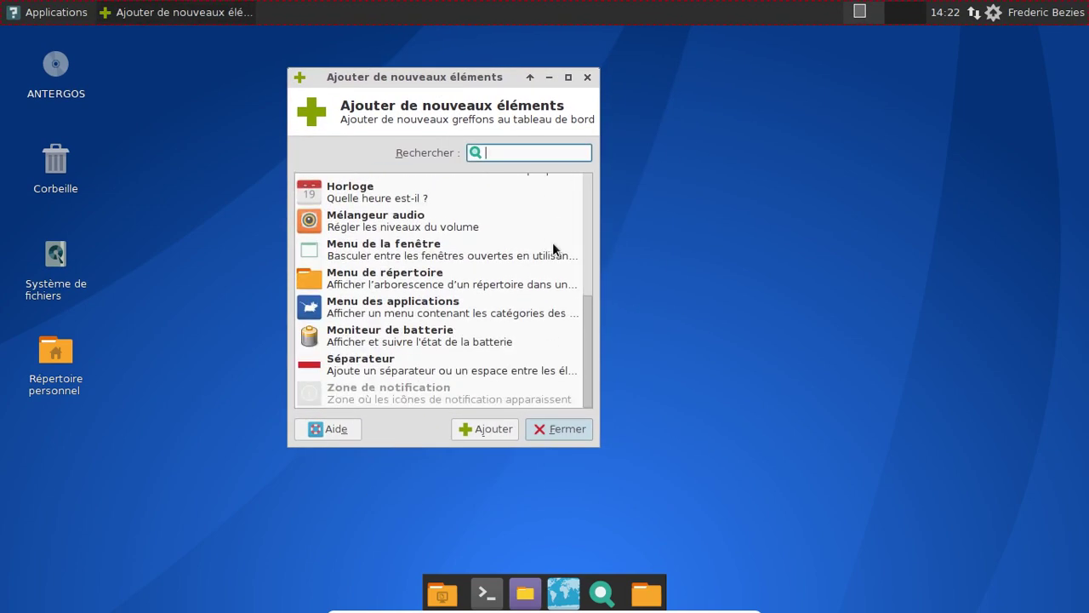
drag(588, 342, 604, 191)
scroll(557, 340, down, 6)
click(559, 428)
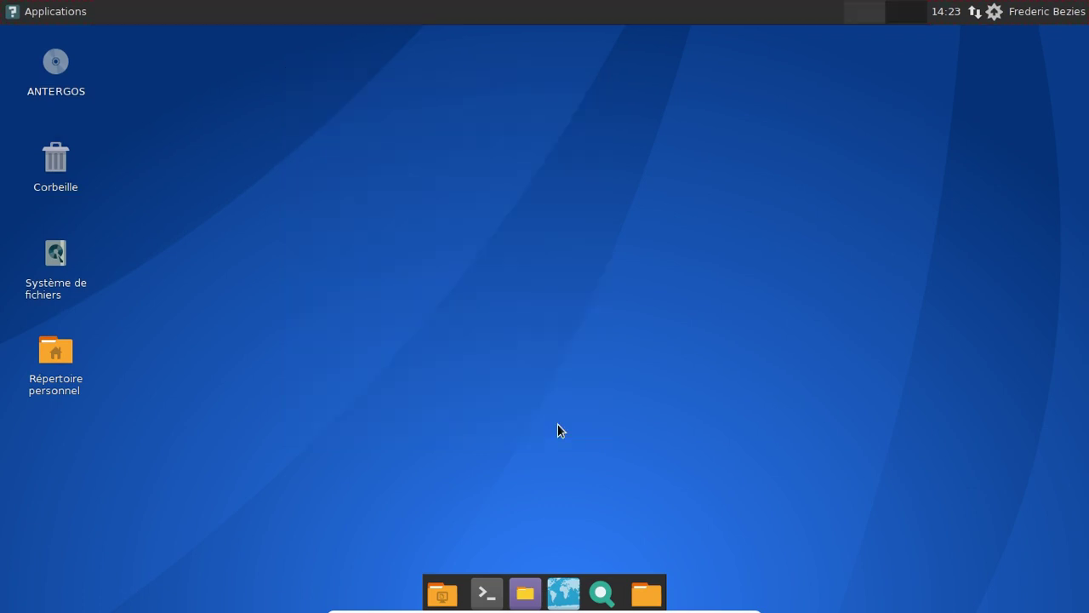
- Check the Xfce version in the desktop environment's about information and close it
click(73, 11)
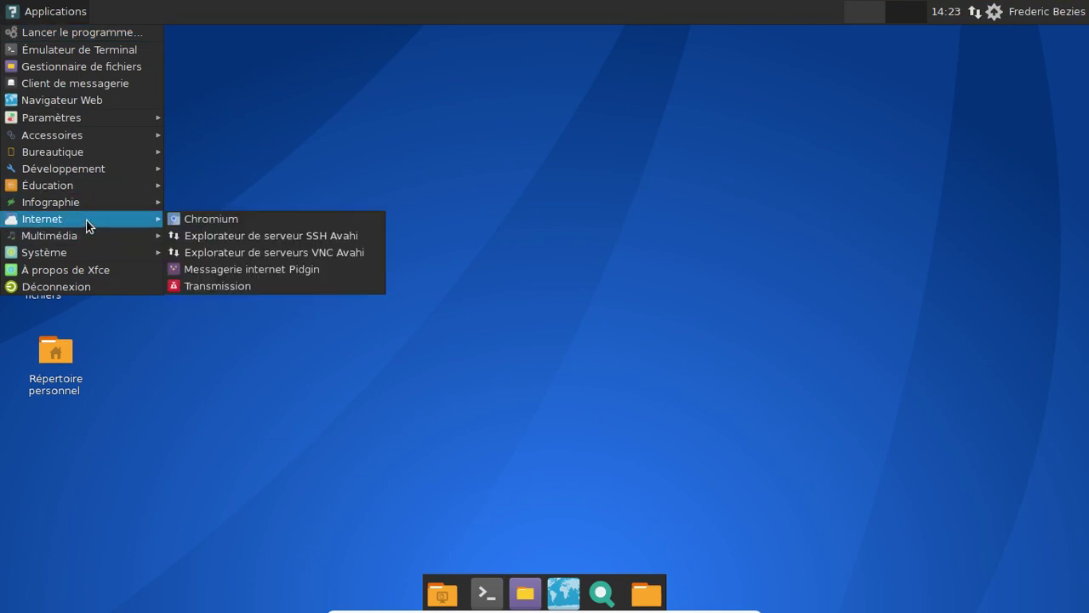
click(113, 267)
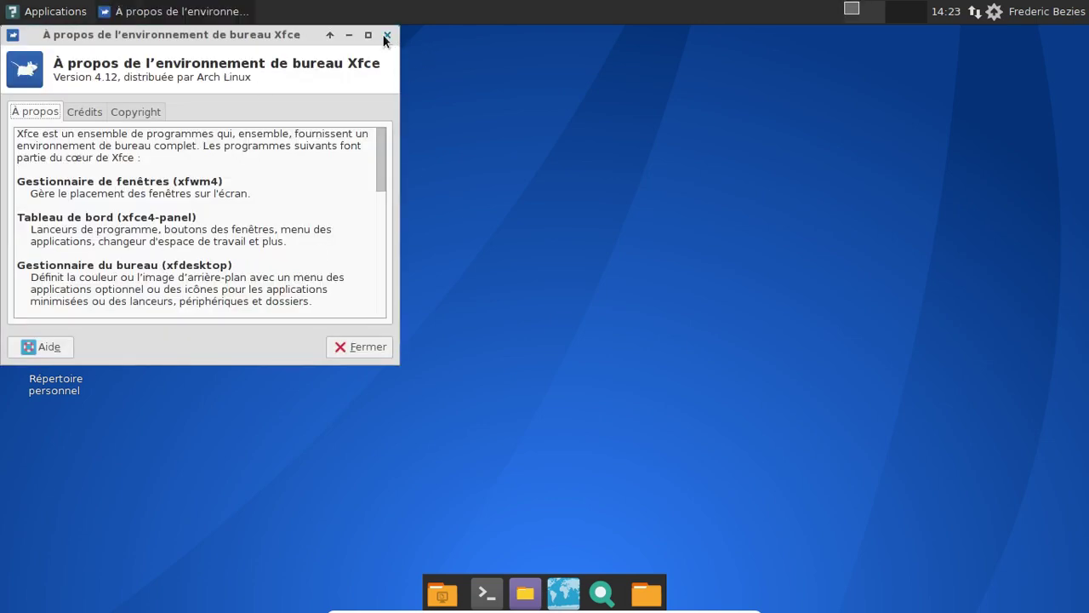
click(385, 35)
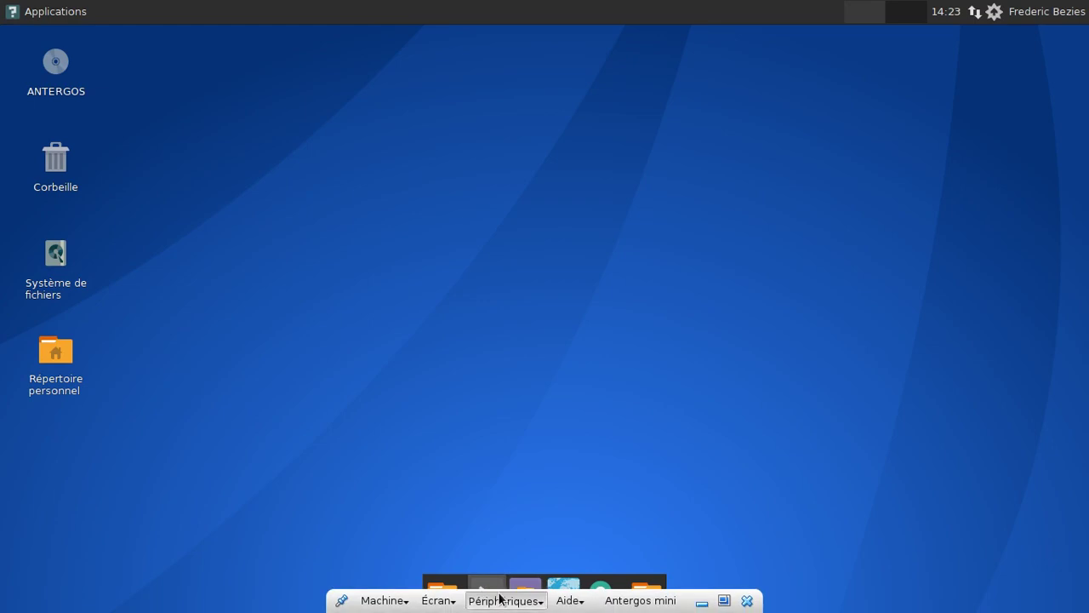
- Open a terminal, move its window toward the middle of the desktop and list disk usage with df -h
click(505, 600)
click(496, 537)
click(486, 592)
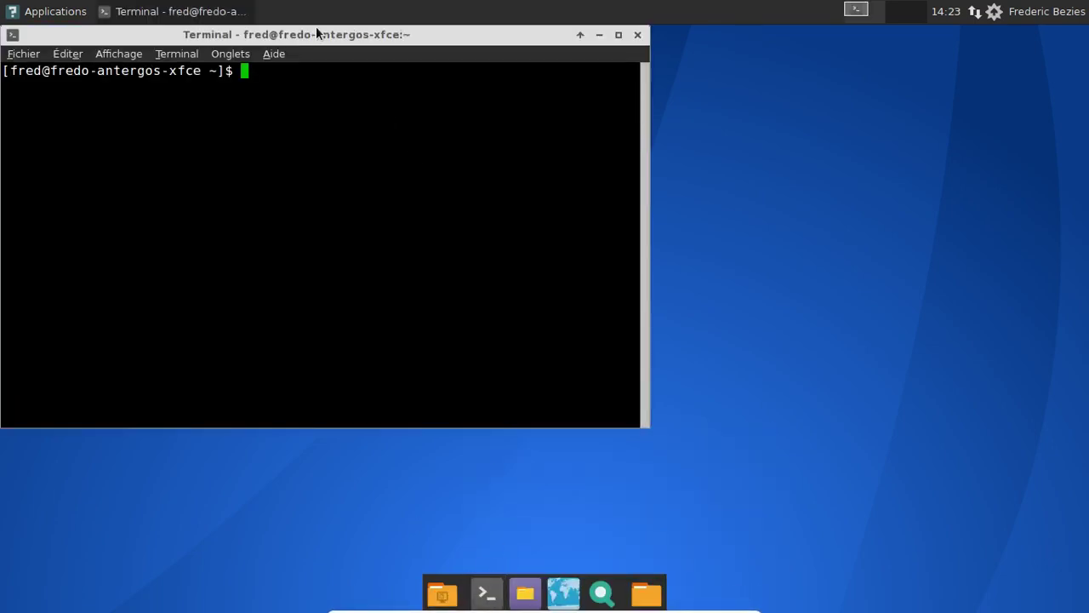
drag(316, 32, 526, 80)
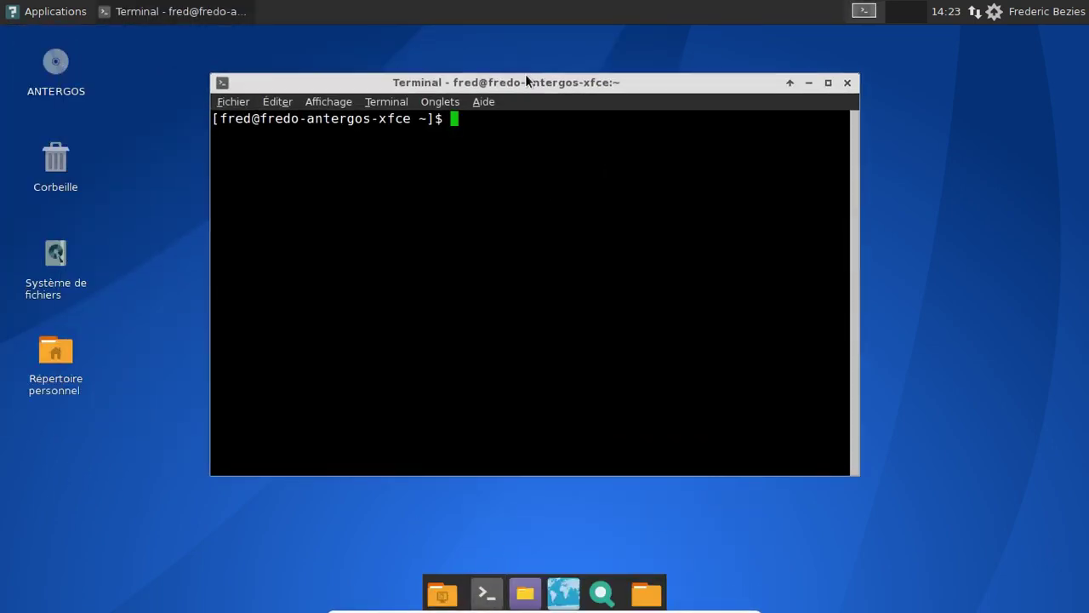
text(df -h)
key(Return)
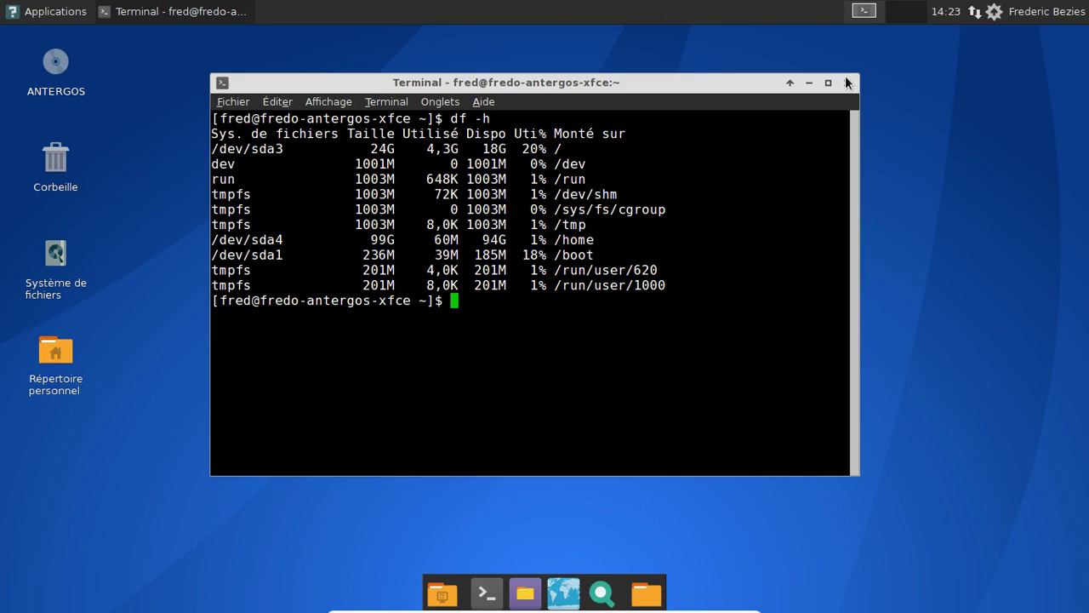
- Clean the package cache with yaourt -Scc, entering the account password and agreeing to delete all cached files and unused repositories
text(yaourt -Scc)
key(Return)
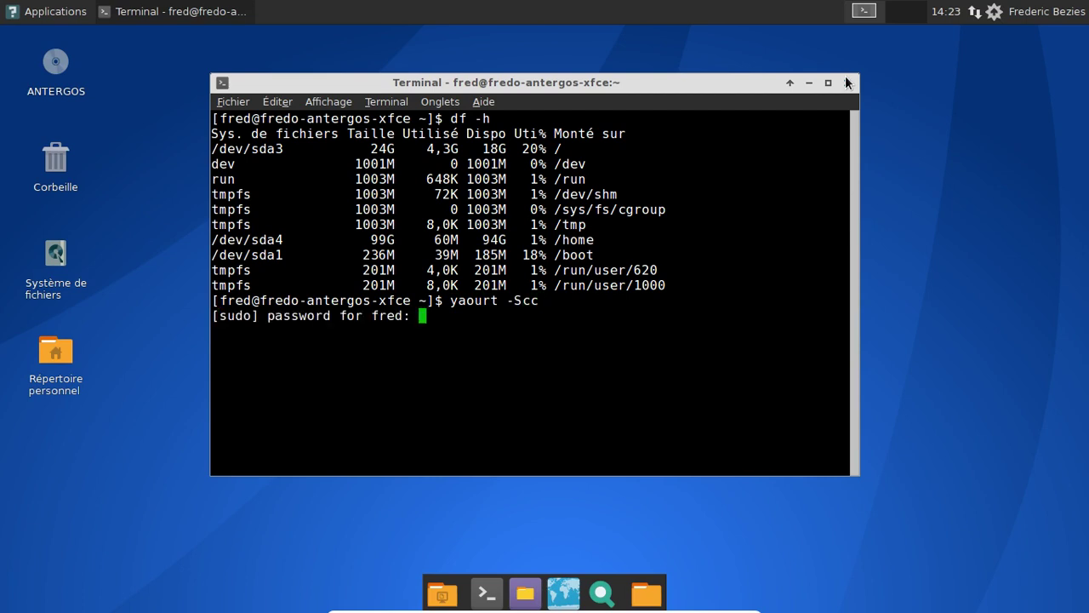
key(Return)
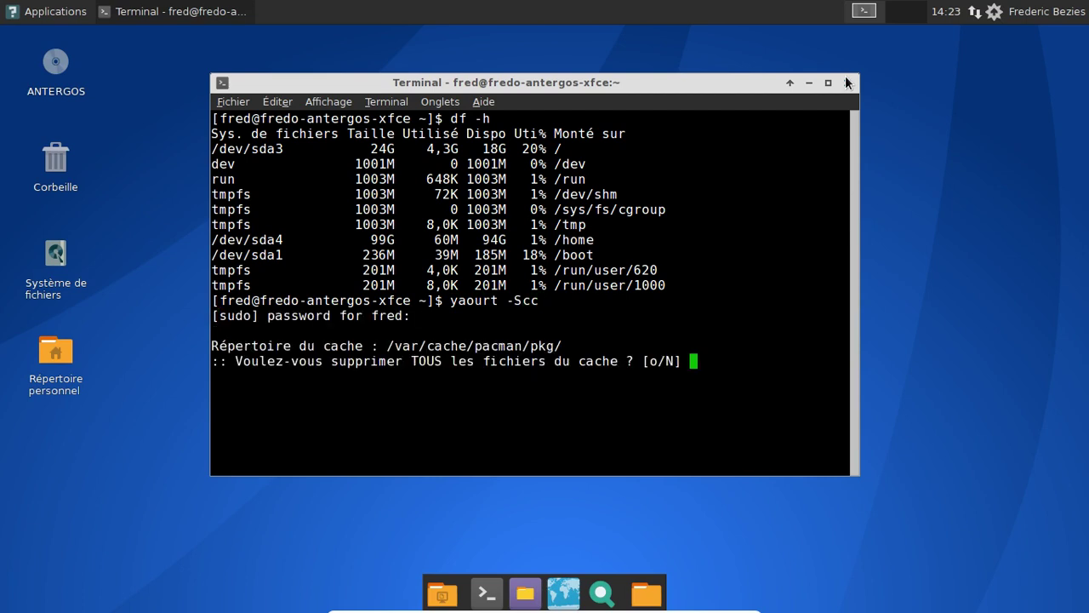
text(o)
key(Return)
text(o)
key(Return)
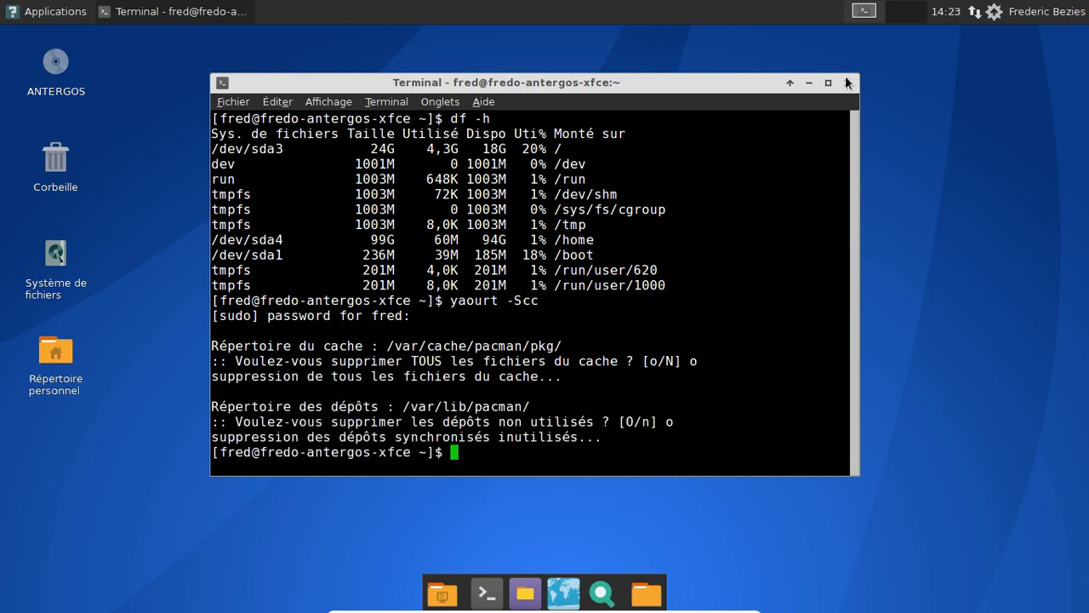
- Check disk usage again with df -h after the cache cleanup and close the terminal
text(df -h)
key(Return)
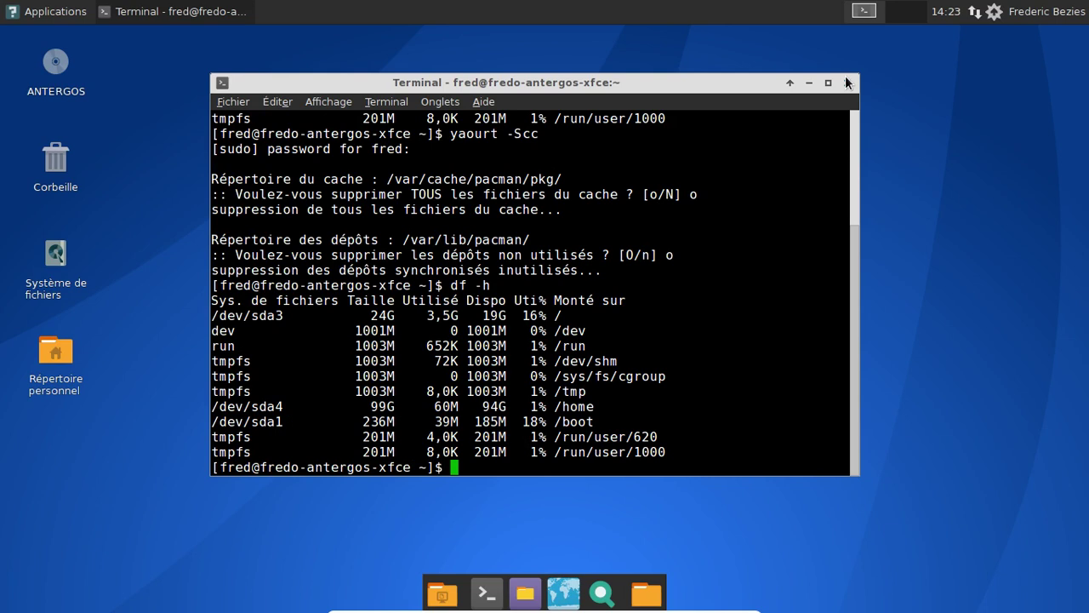
click(847, 83)
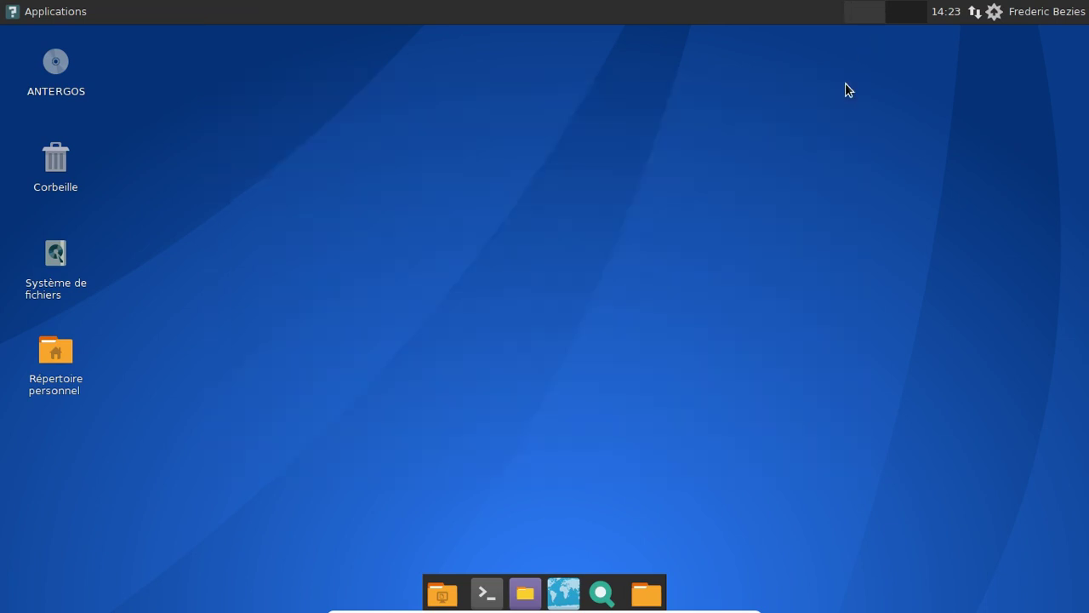
- Look through the Éducation, Paramètres, Internet and Système application categories and launch Ajouter/supprimer des logiciels
click(64, 15)
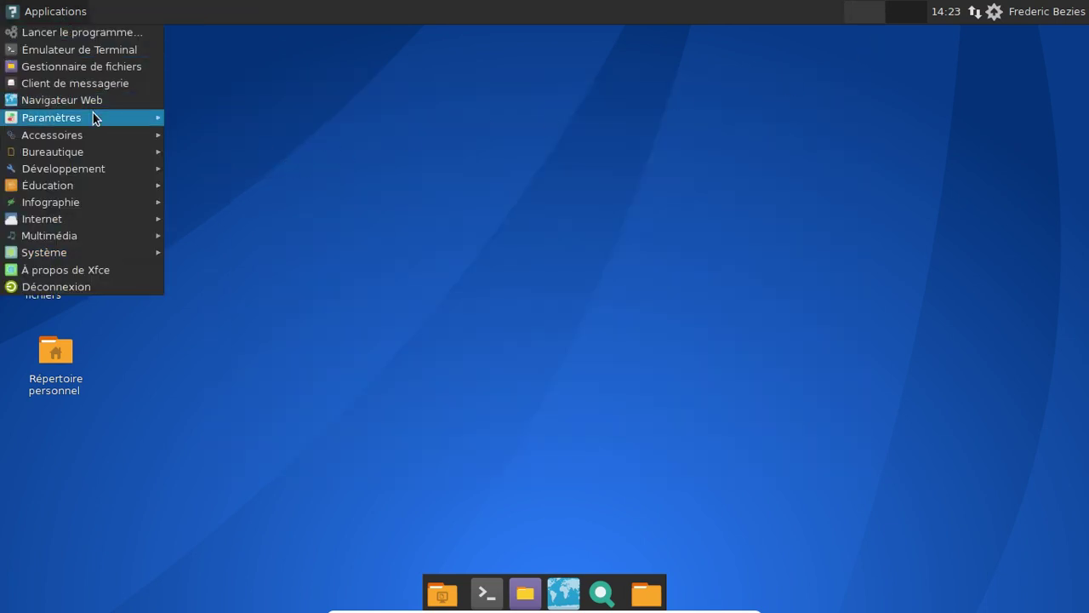
mouse_move(88, 237)
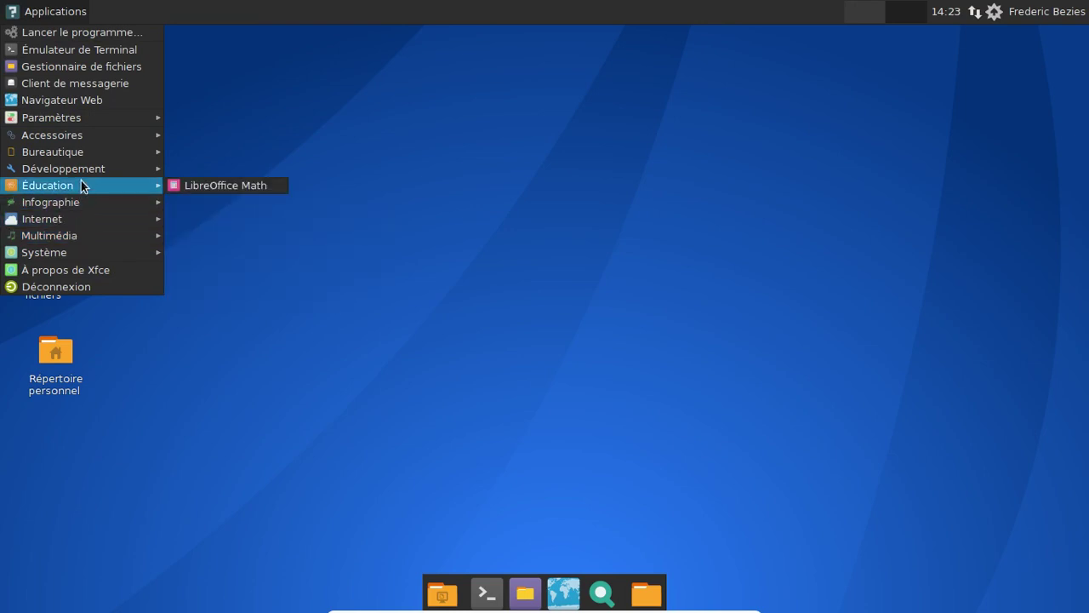
mouse_move(81, 171)
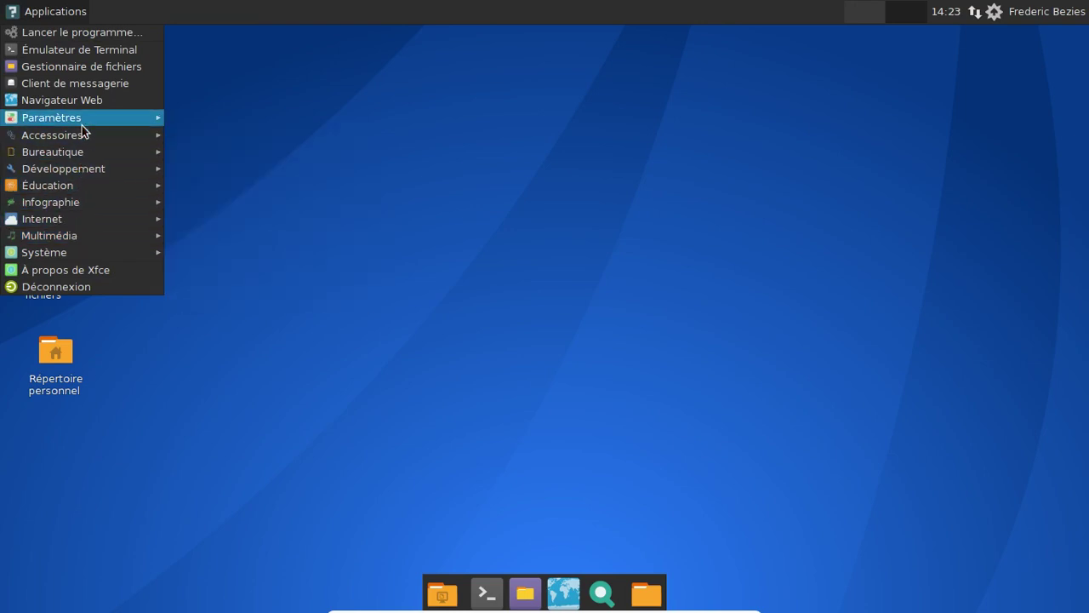
mouse_move(82, 126)
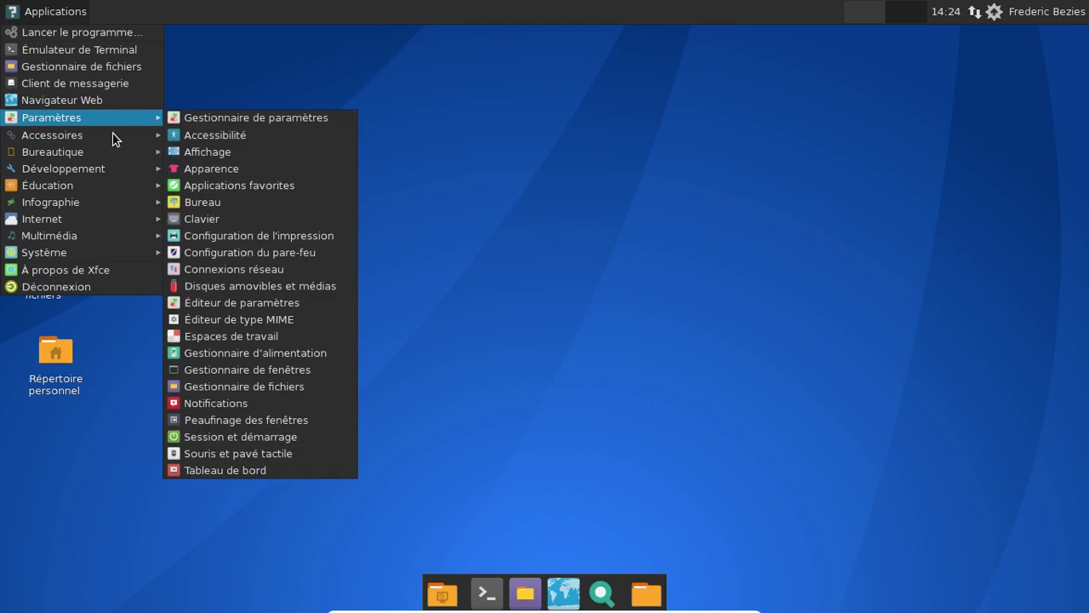
mouse_move(51, 218)
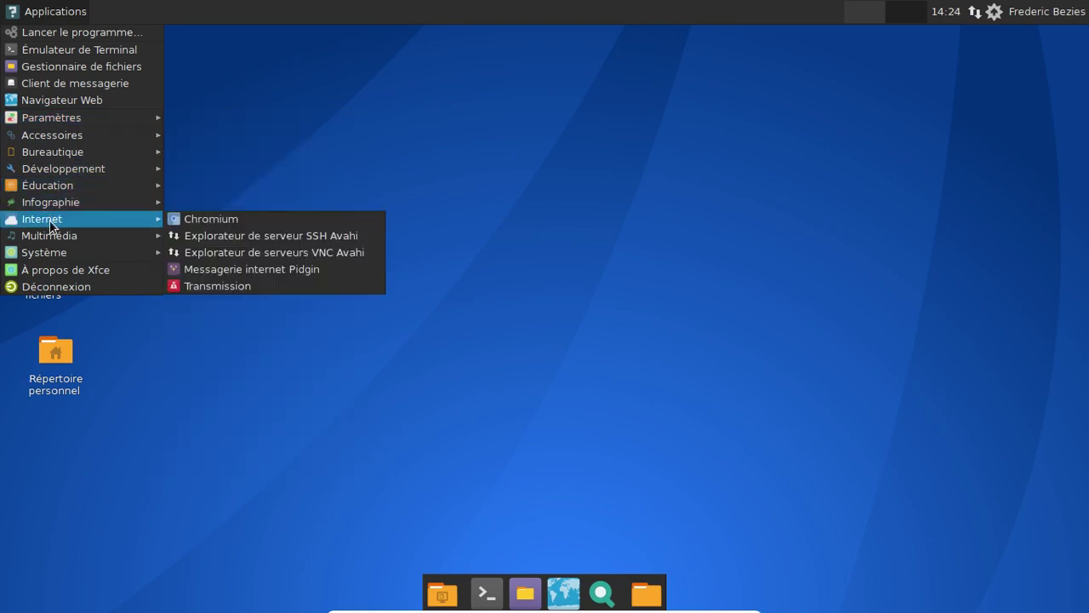
mouse_move(50, 253)
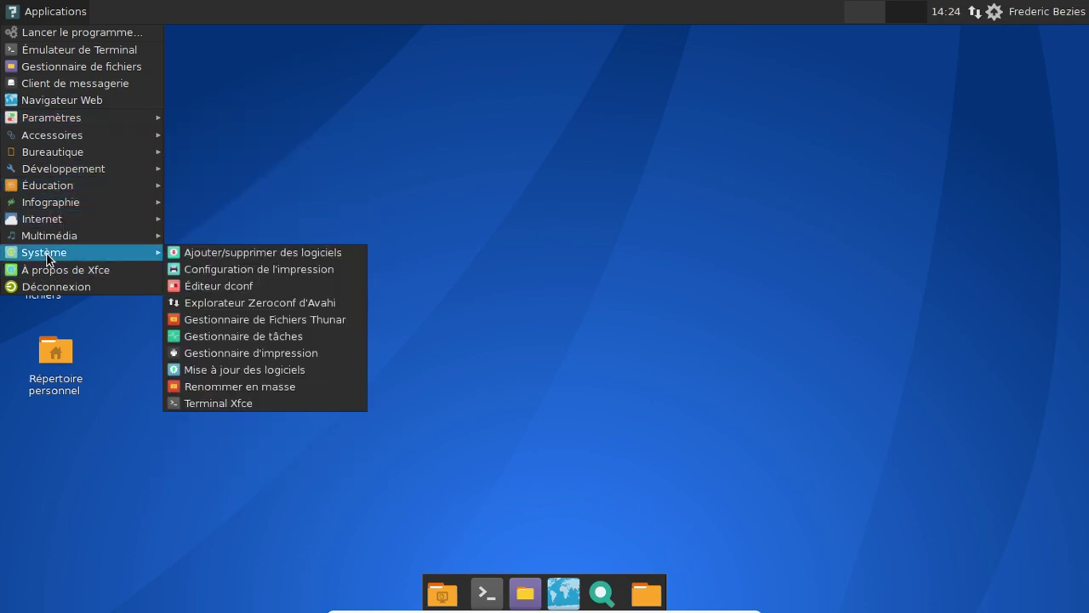
click(223, 254)
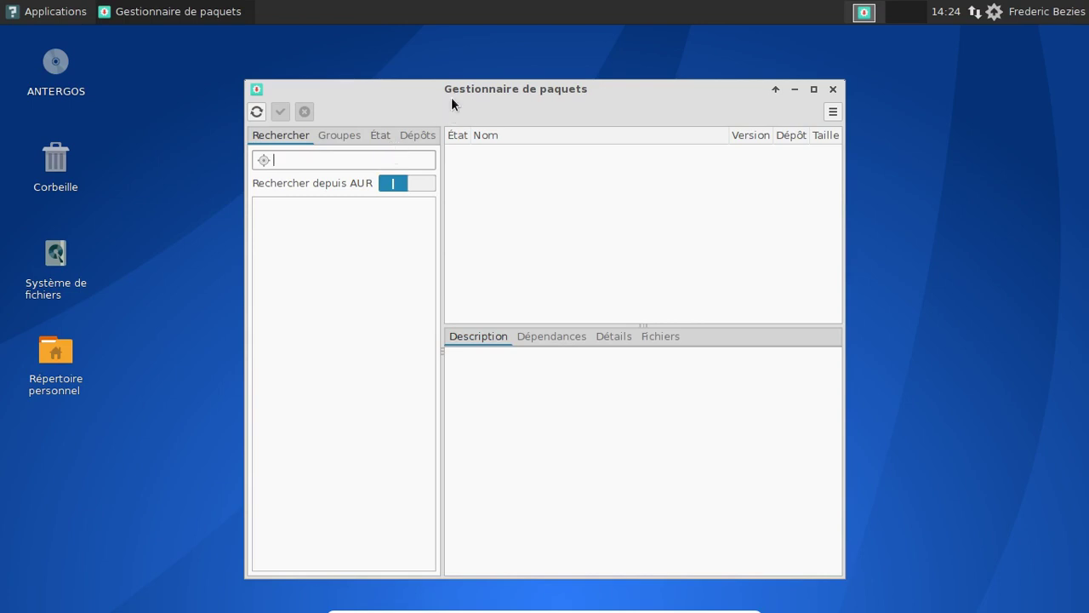
- Check the package manager's version in its about information and close it
click(822, 85)
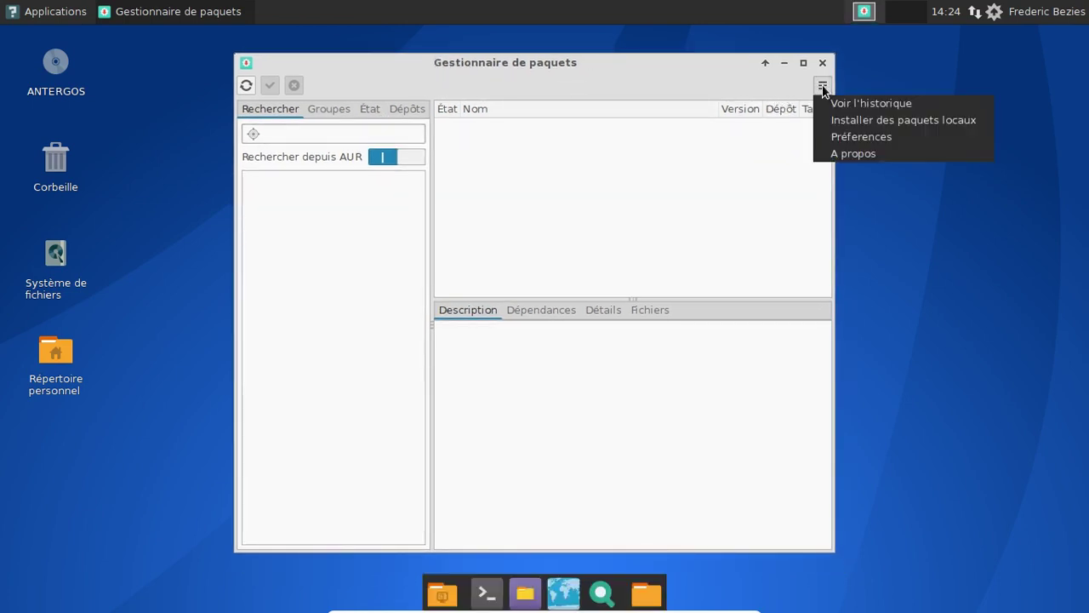
click(848, 156)
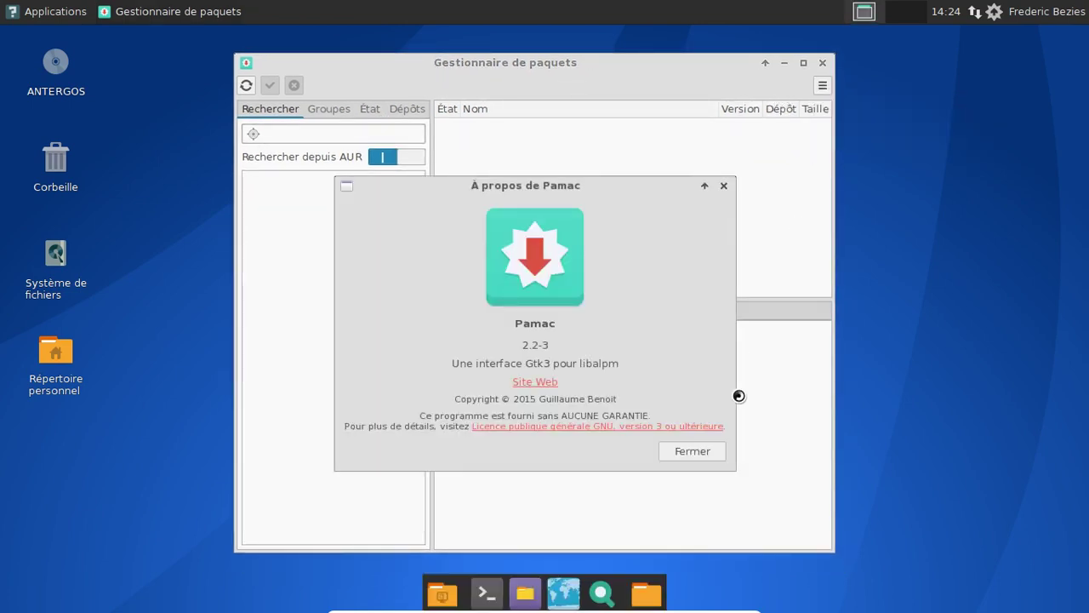
click(705, 451)
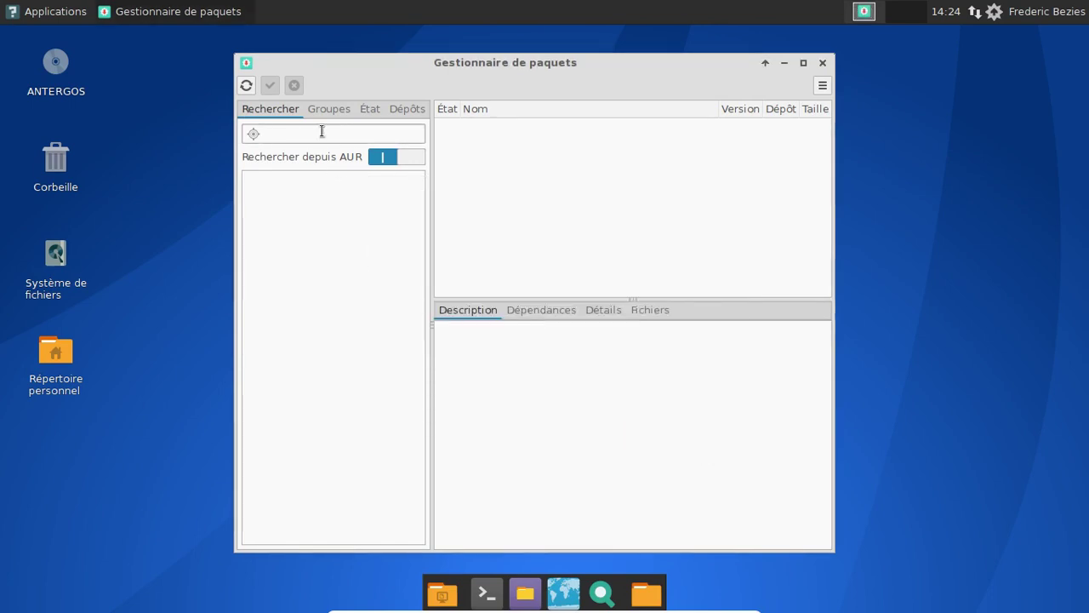
- Search the package manager for pacmanxg and view the description of pacmanxg4
text(pacmanxg)
key(Return)
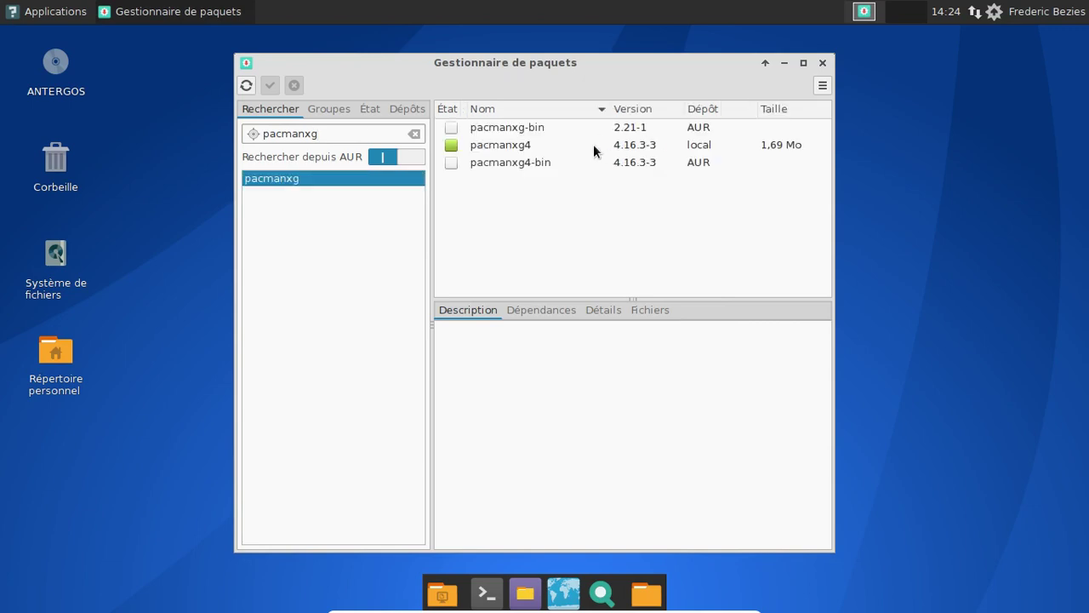
click(593, 149)
- Find PacmanXG in the searchable application list with "pacm" and launch it
click(56, 11)
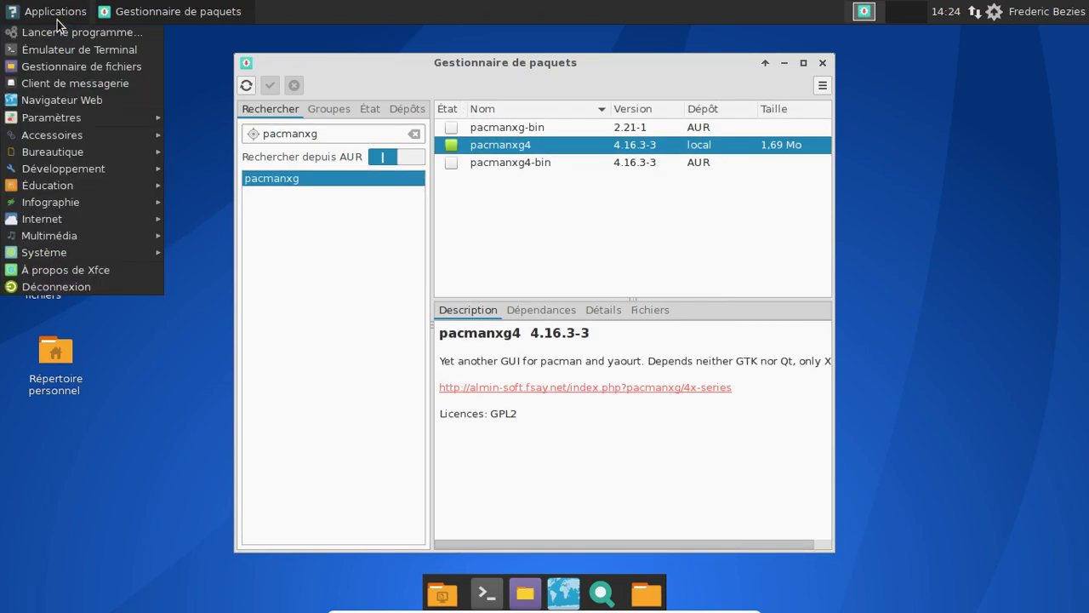
click(618, 589)
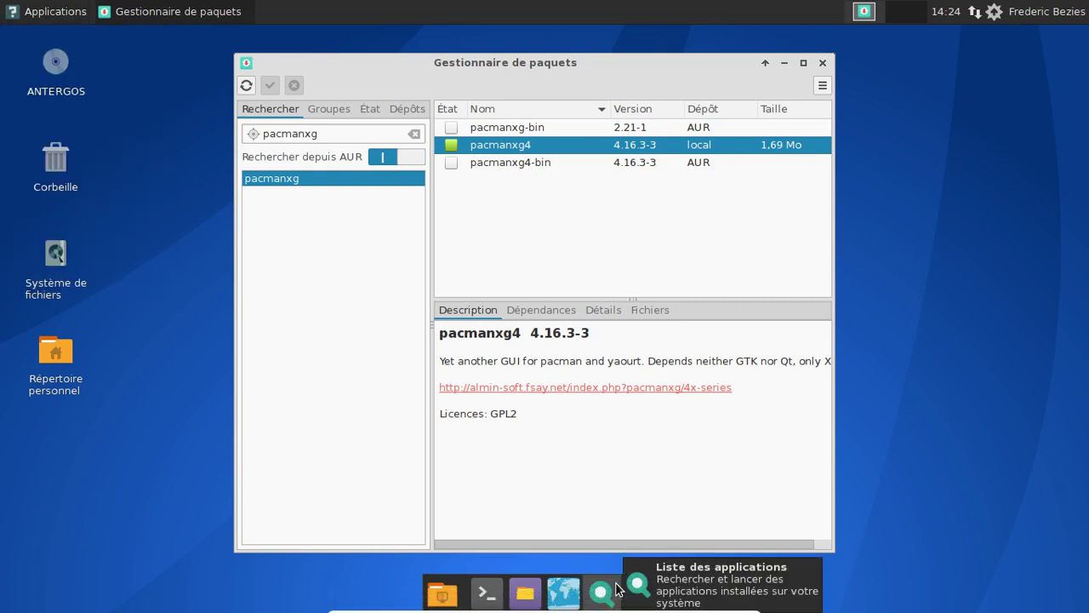
click(616, 589)
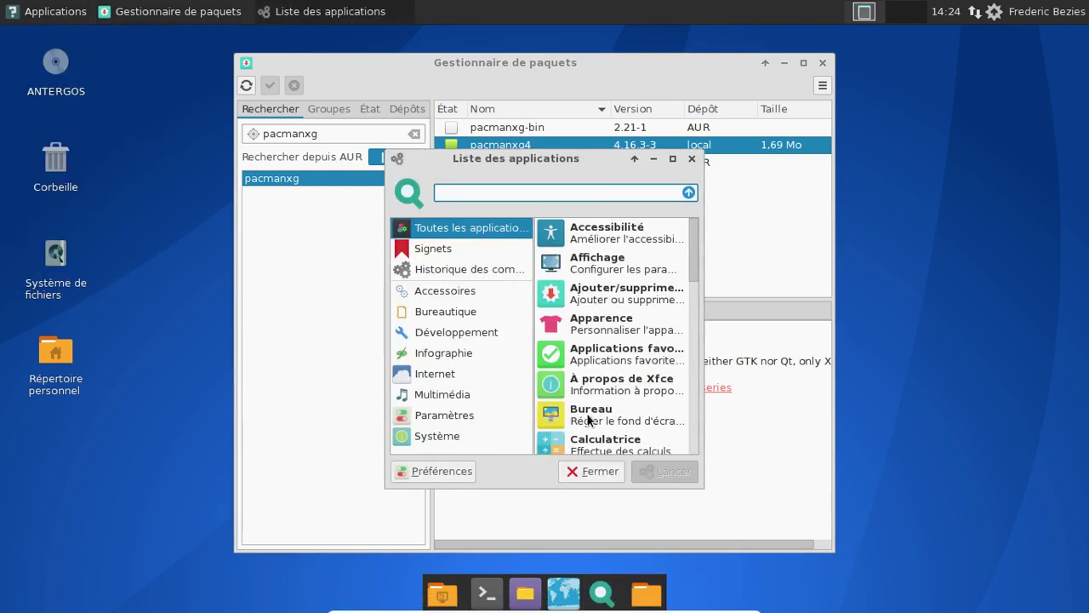
text(pacm)
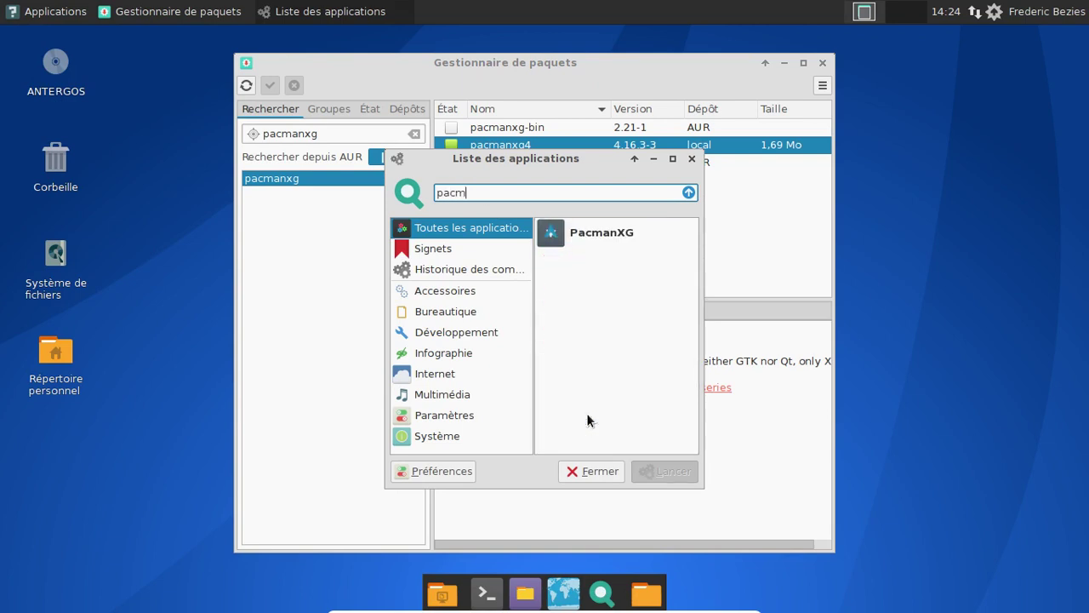
click(588, 235)
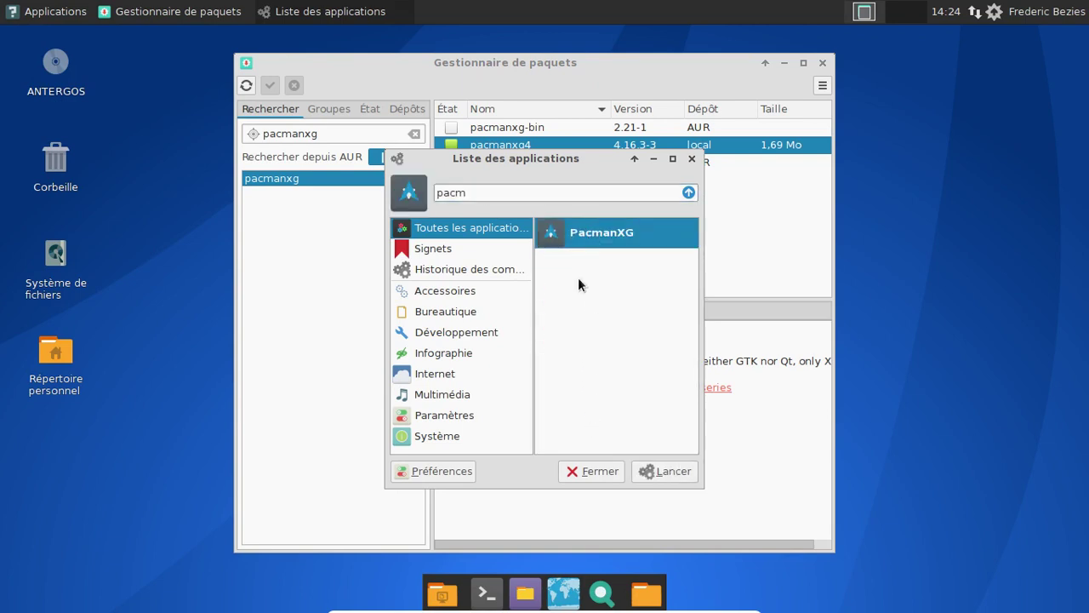
click(644, 475)
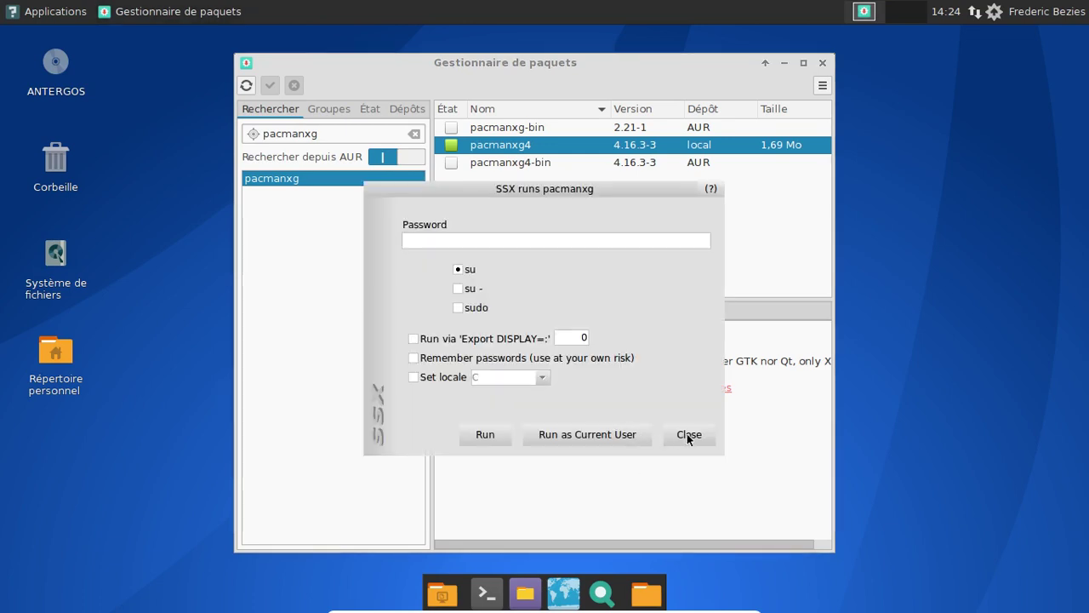
- Try to run PacmanXG through su by entering the password, retyping it once before submitting
text(********)
key(BackSpace)
key(BackSpace)
key(BackSpace)
key(BackSpace)
key(BackSpace)
key(BackSpace)
key(BackSpace)
key(BackSpace)
text(*********)
key(Return)
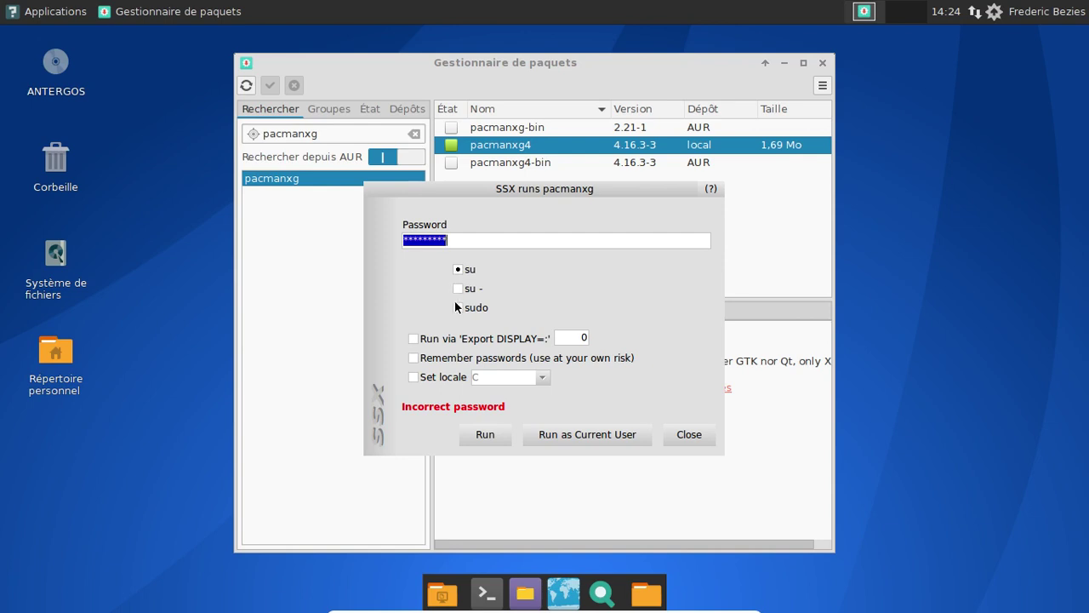
- Switch the authentication method to sudo, enter the account password and run PacmanXG
click(457, 306)
click(435, 241)
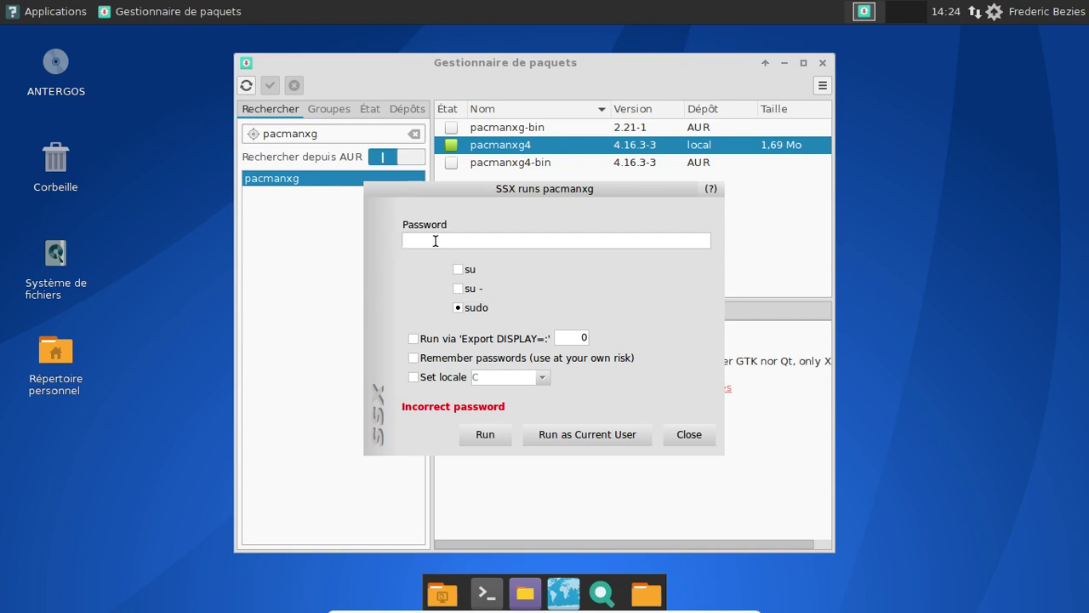
text(••••)
key(BackSpace)
key(BackSpace)
key(BackSpace)
key(BackSpace)
text(••••)
key(BackSpace)
key(BackSpace)
key(BackSpace)
key(BackSpace)
text(•••••••)
key(Return)
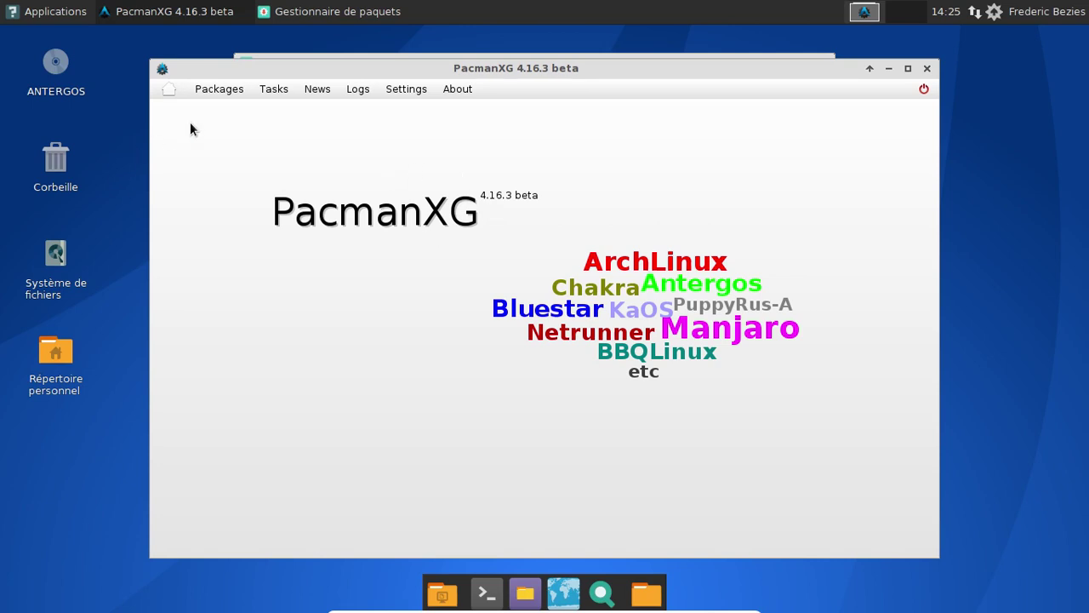
- Review PacmanXG's about information, interface settings and package management view, and quit the program
click(458, 90)
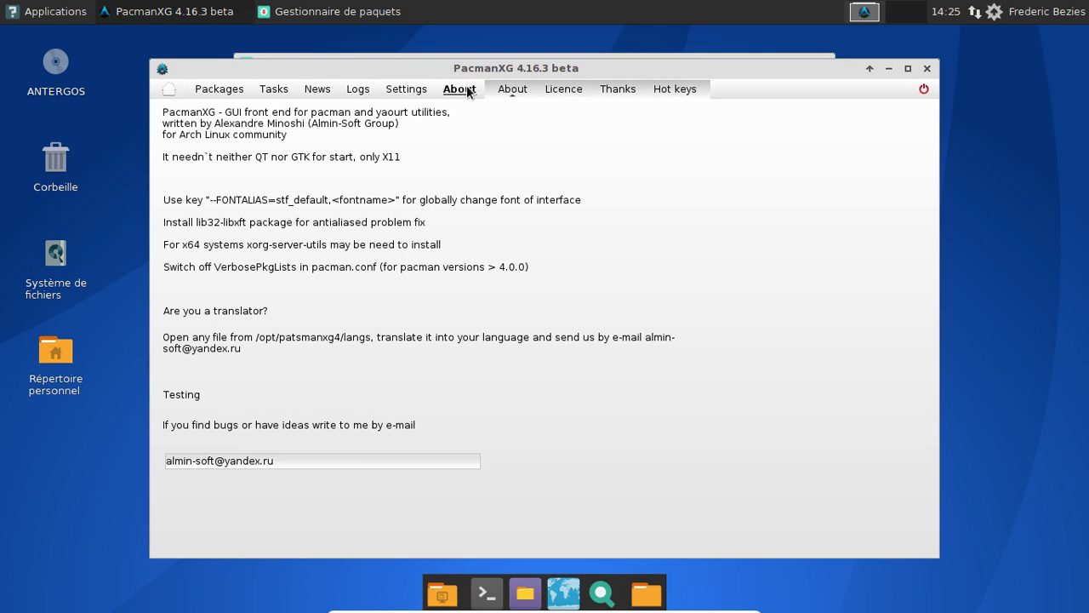
click(391, 89)
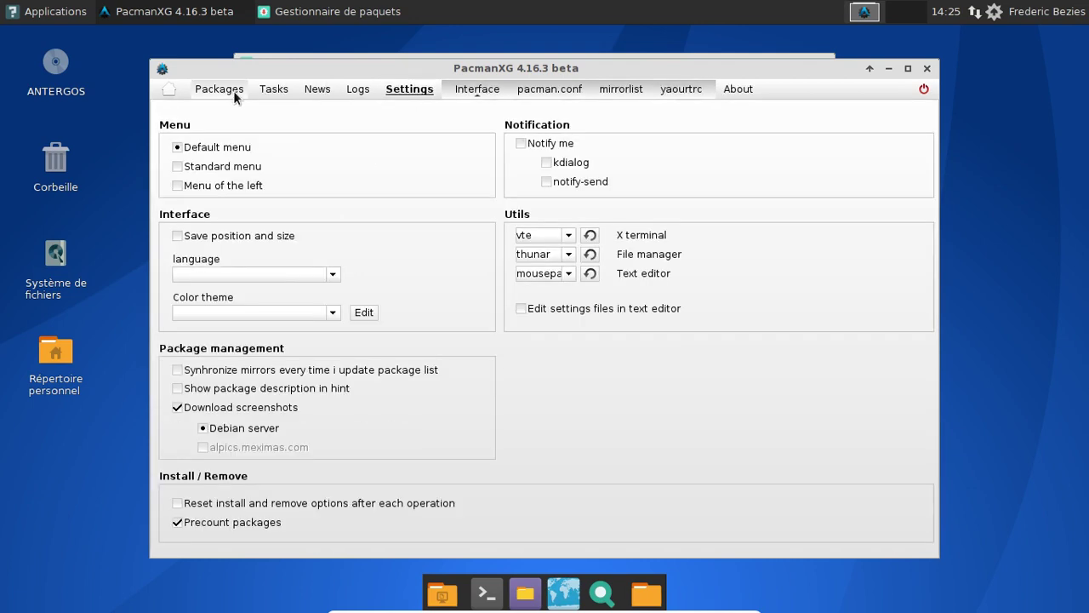
click(233, 90)
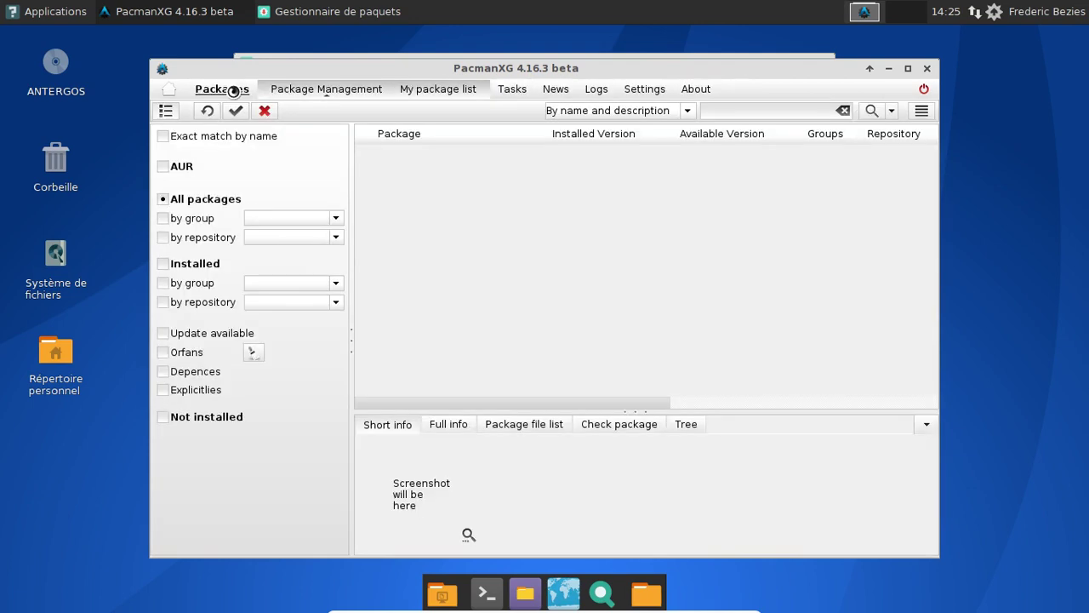
click(924, 90)
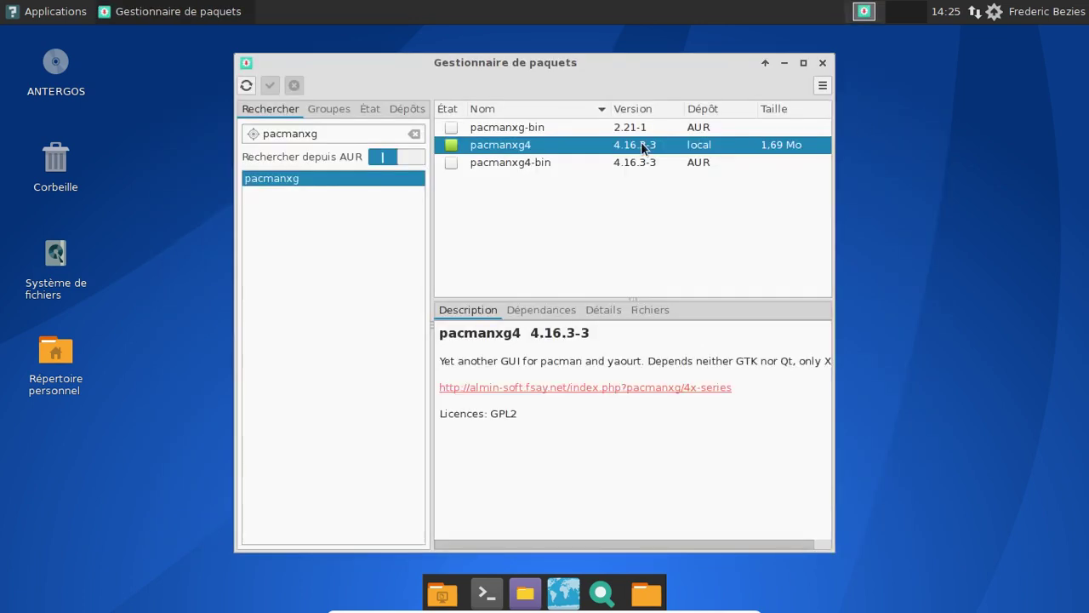
- Mark the installed pacmanxg4 package for removal and validate the uninstall transaction
right_click(519, 152)
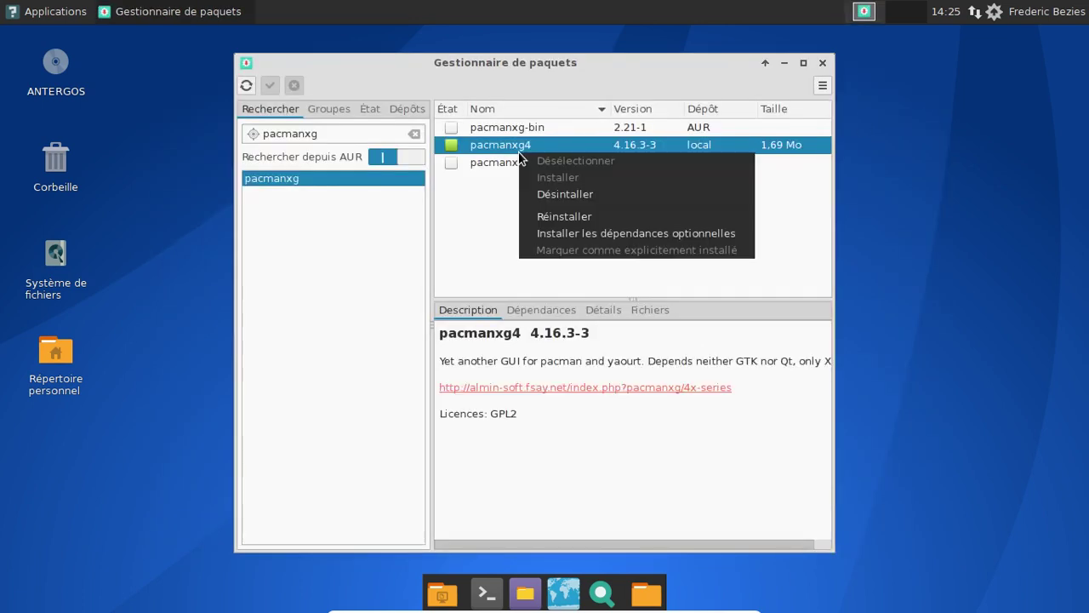
click(595, 195)
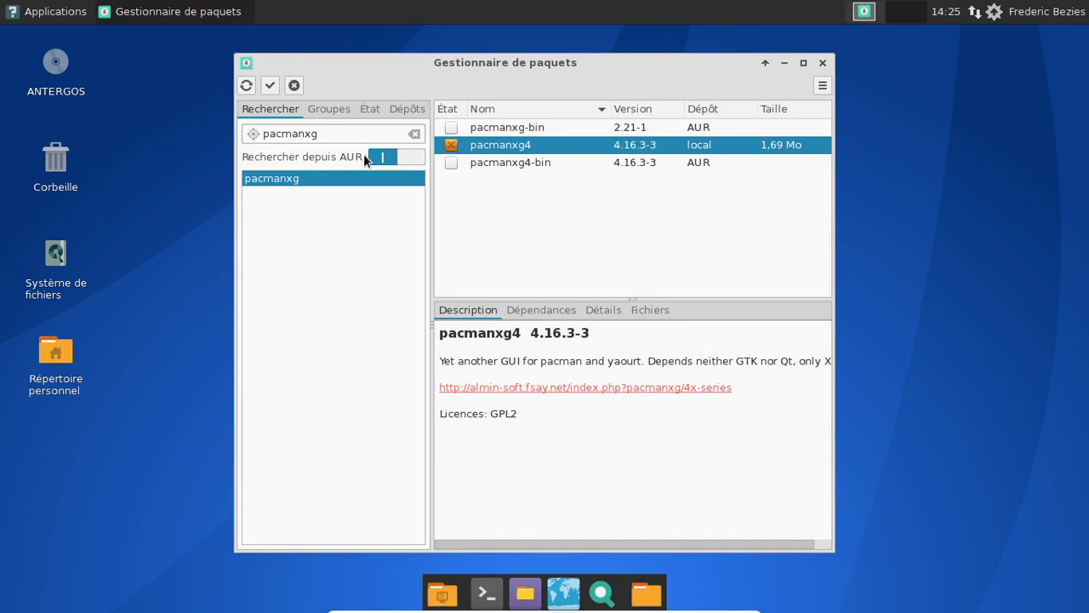
click(270, 85)
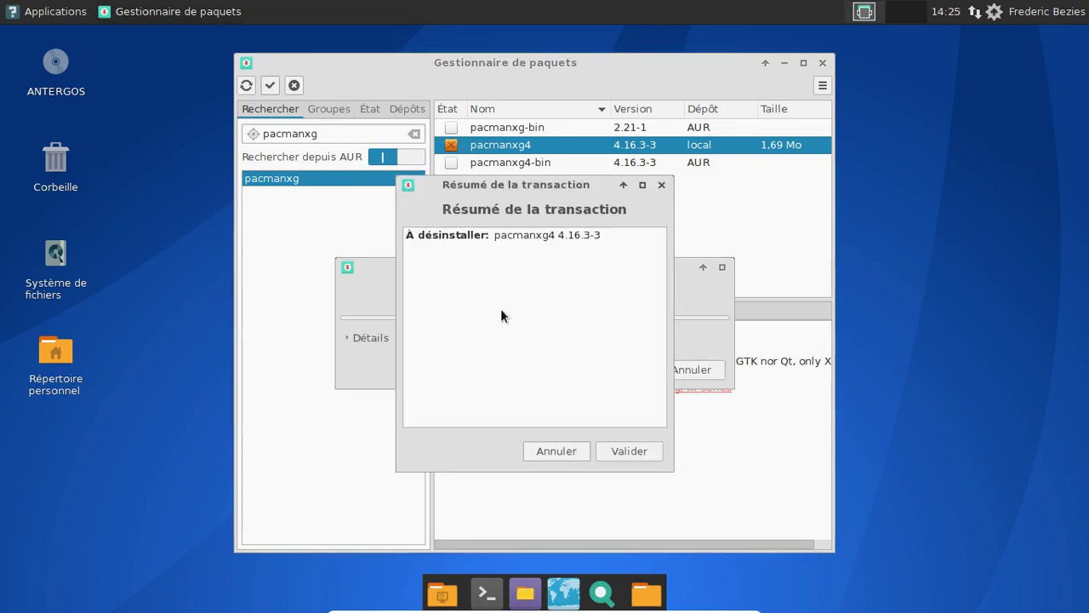
click(636, 449)
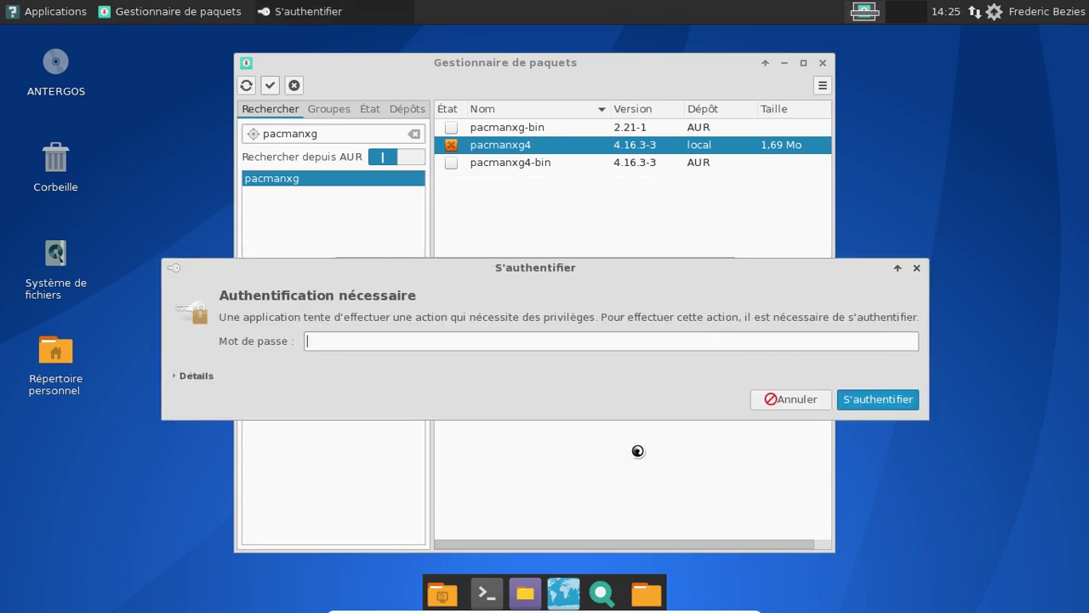
- Authenticate the pacmanxg4 removal with the account password, clearing and retyping it once before submitting
text(**********)
key(BackSpace)
key(BackSpace)
key(BackSpace)
key(BackSpace)
key(BackSpace)
key(BackSpace)
key(BackSpace)
key(BackSpace)
key(BackSpace)
key(BackSpace)
text(***********)
key(Return)
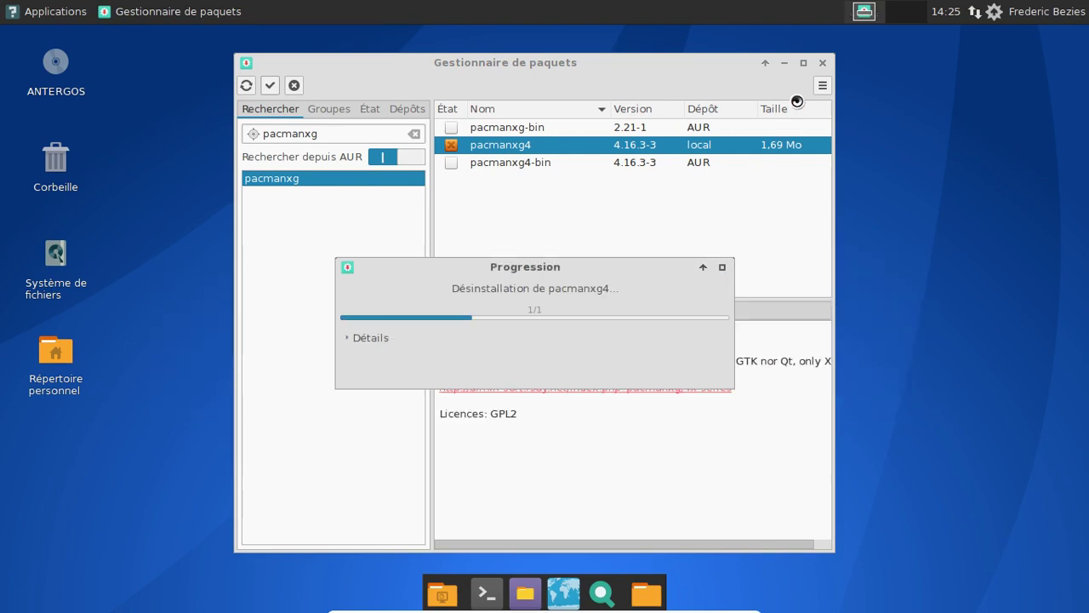
- Examine the plugins that can be added to the desktop's upper panel, and close the list without adding any
right_click(796, 16)
mouse_move(864, 90)
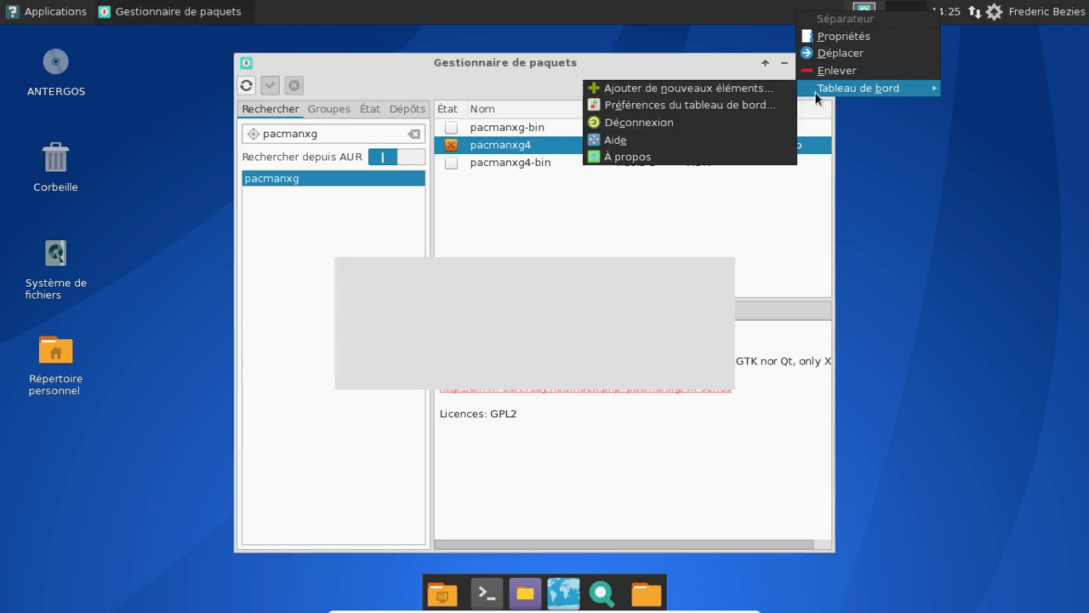
click(755, 90)
scroll(571, 319, down, 5)
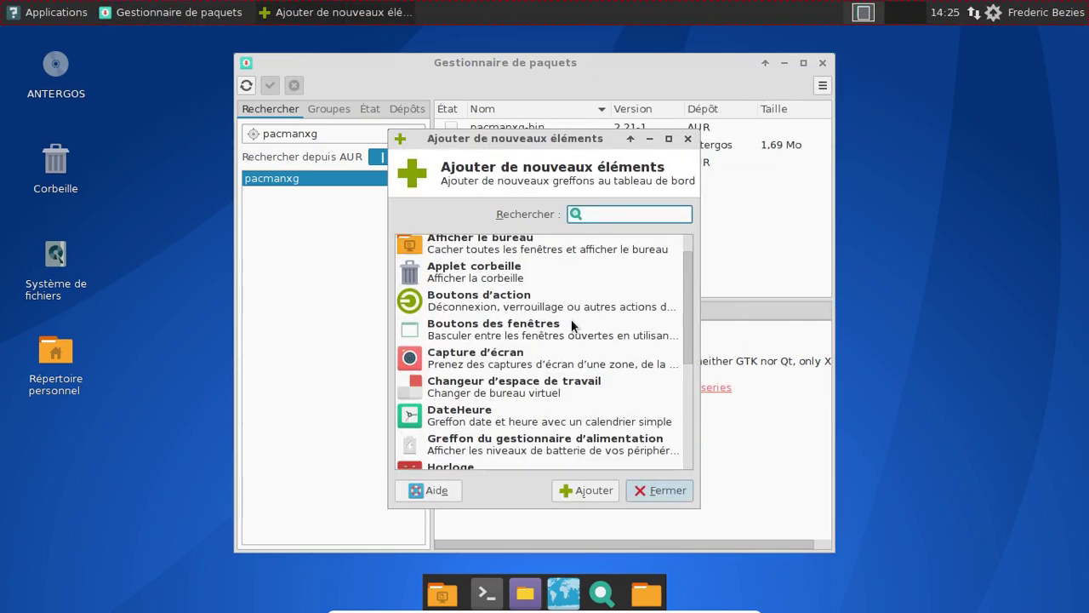
scroll(571, 320, up, 1)
scroll(573, 325, up, 1)
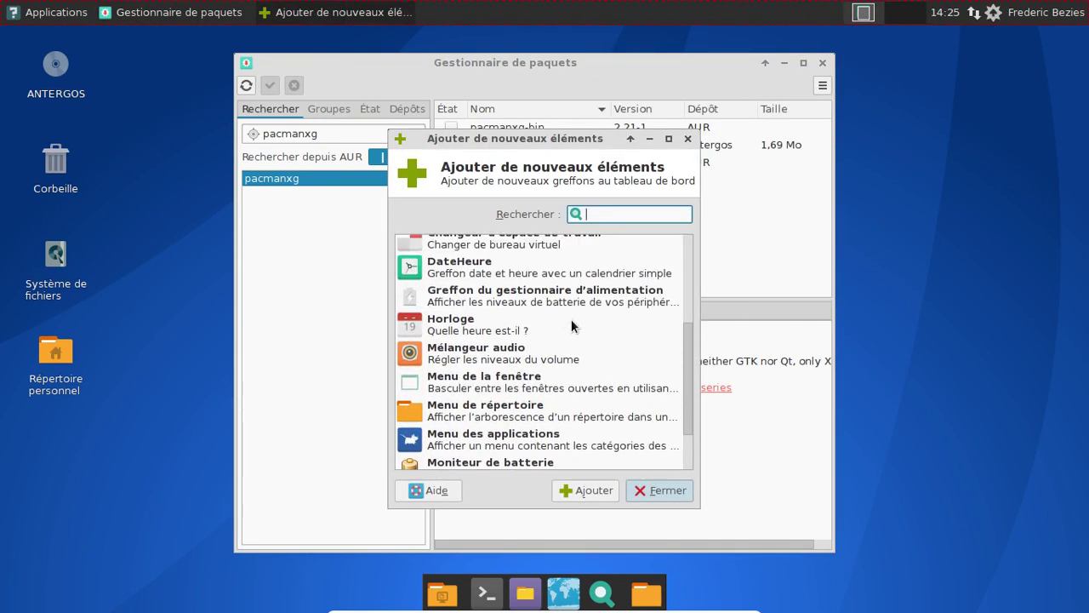
scroll(571, 320, up, 3)
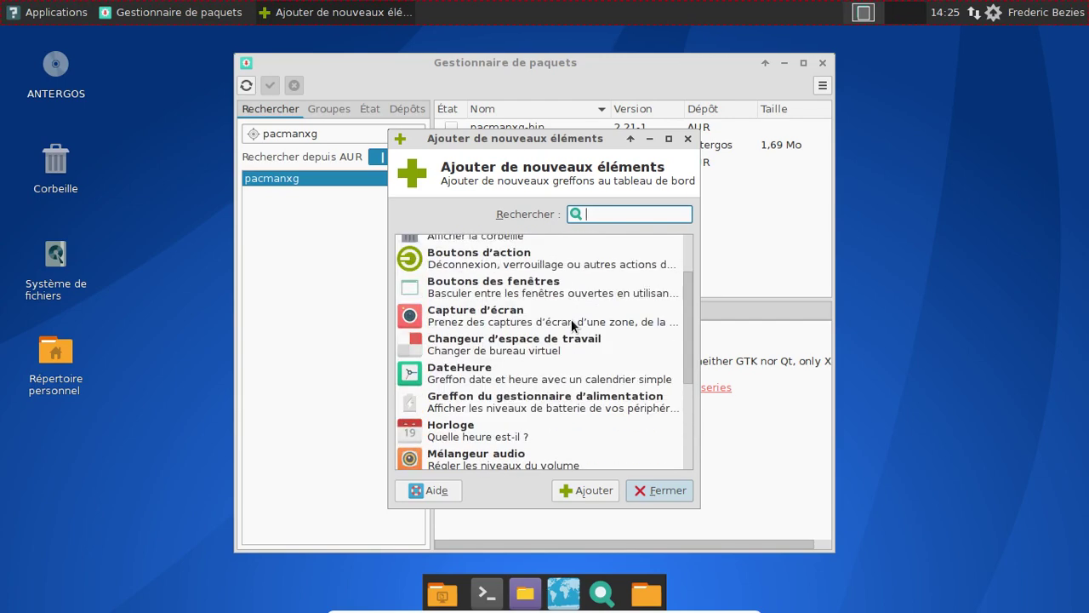
scroll(571, 319, up, 2)
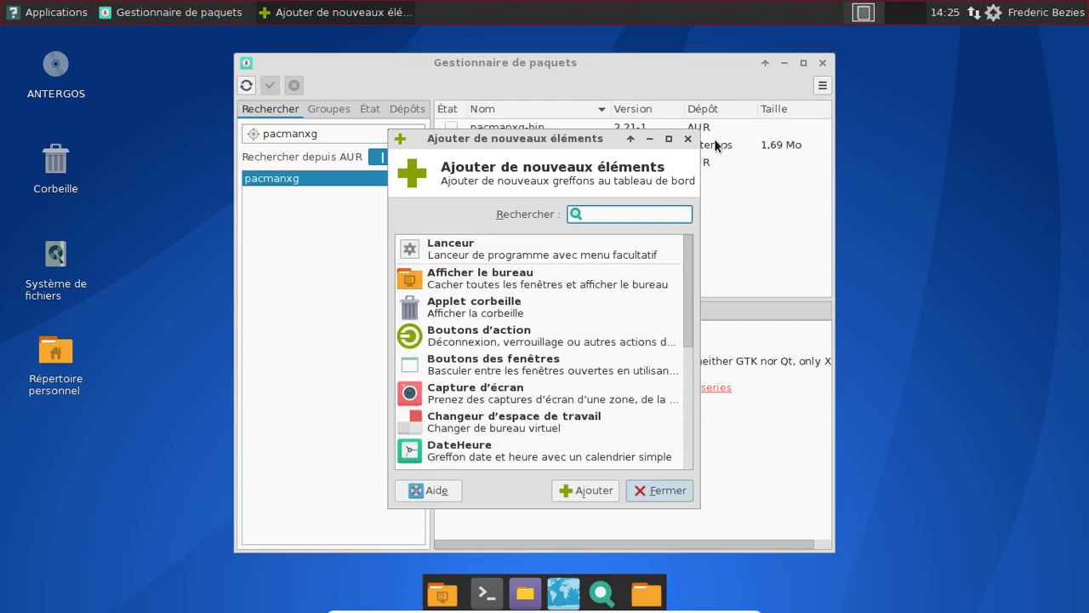
click(688, 137)
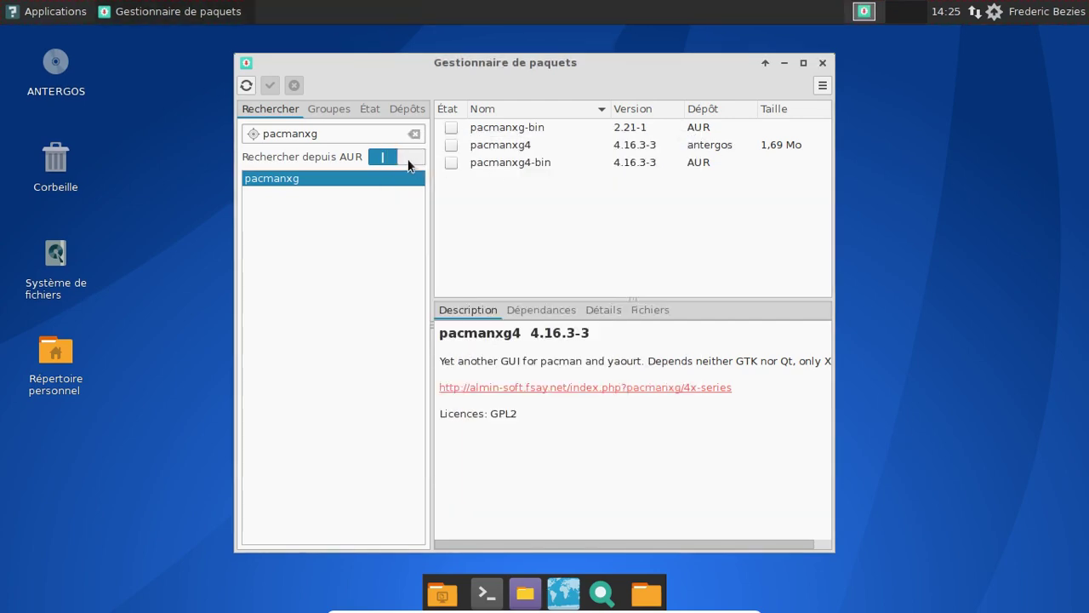
- List the orphan packages and uninstall both lib32-libxft and ssx, validating the transaction
double_click(369, 133)
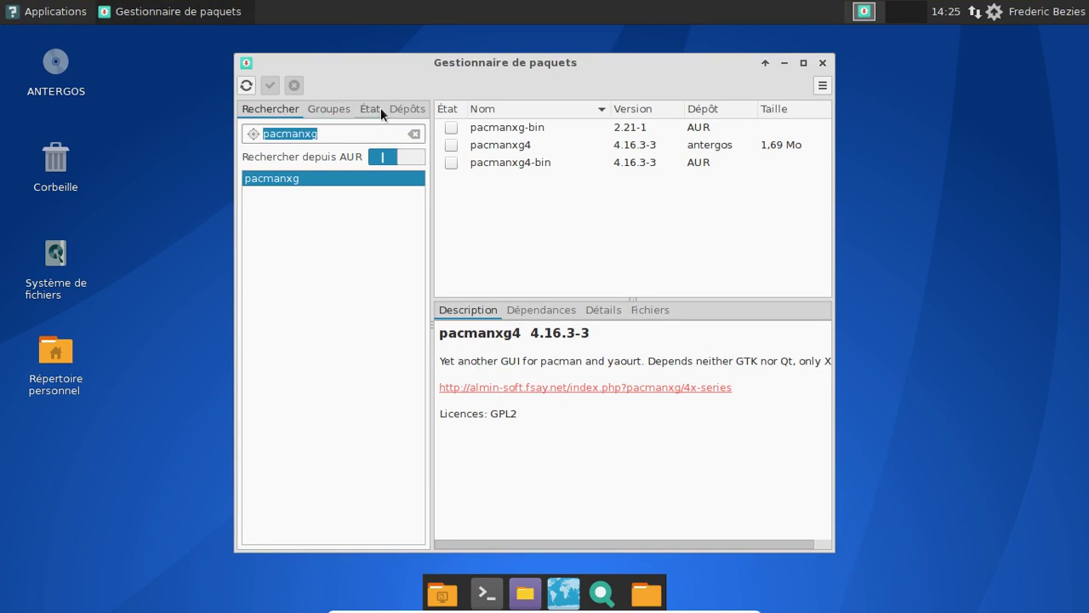
click(383, 109)
click(273, 144)
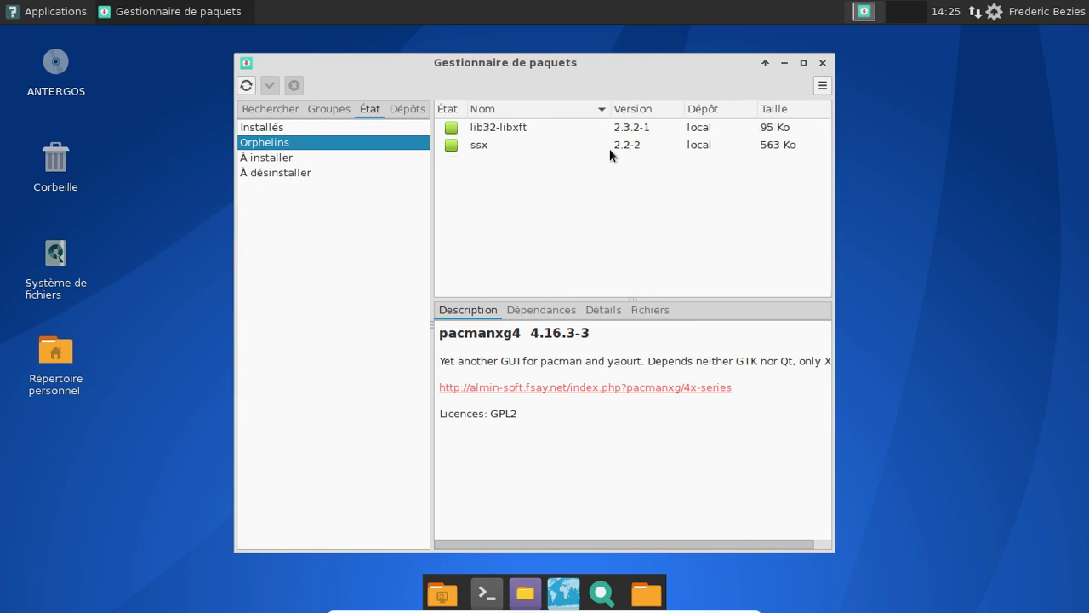
click(548, 128)
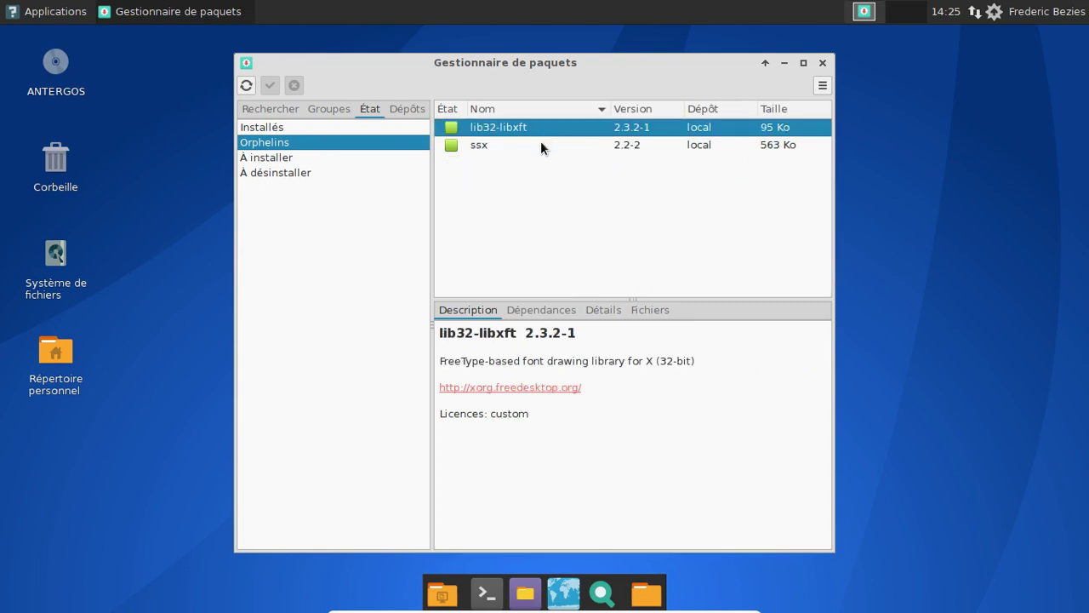
ctrl+click(541, 143)
right_click(542, 142)
click(600, 184)
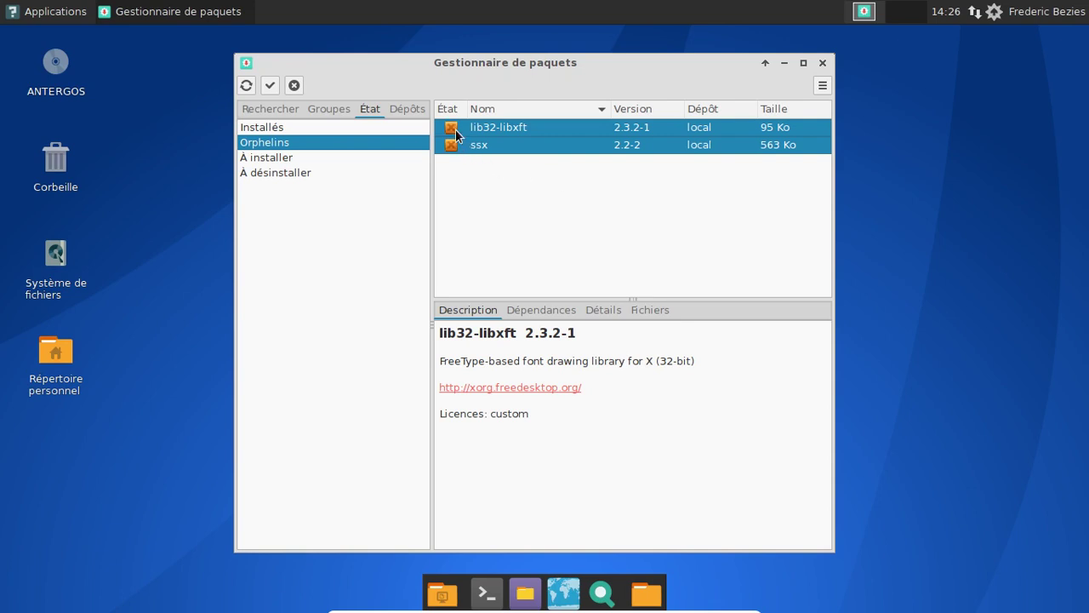
click(271, 85)
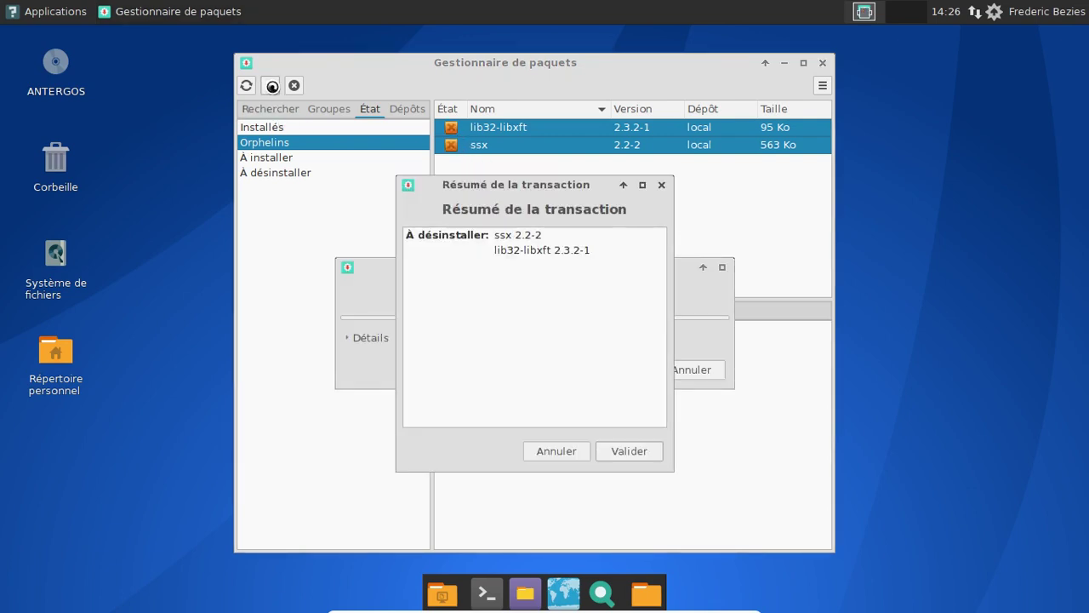
click(630, 451)
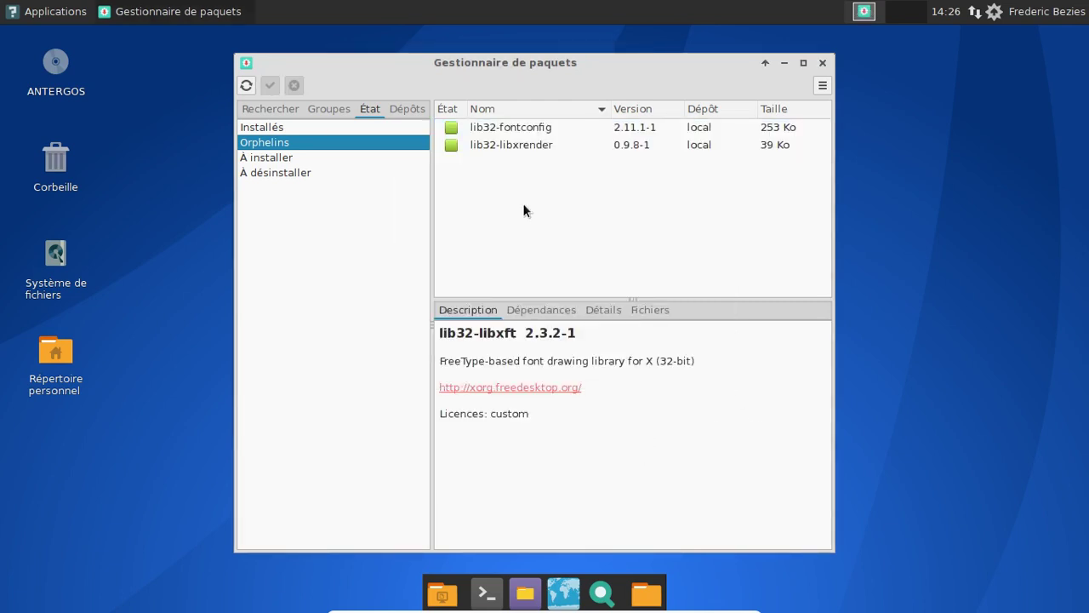
- Uninstall the orphan packages lib32-fontconfig and lib32-libxrender together and validate the transaction
click(493, 129)
shift+click(490, 142)
right_click(491, 144)
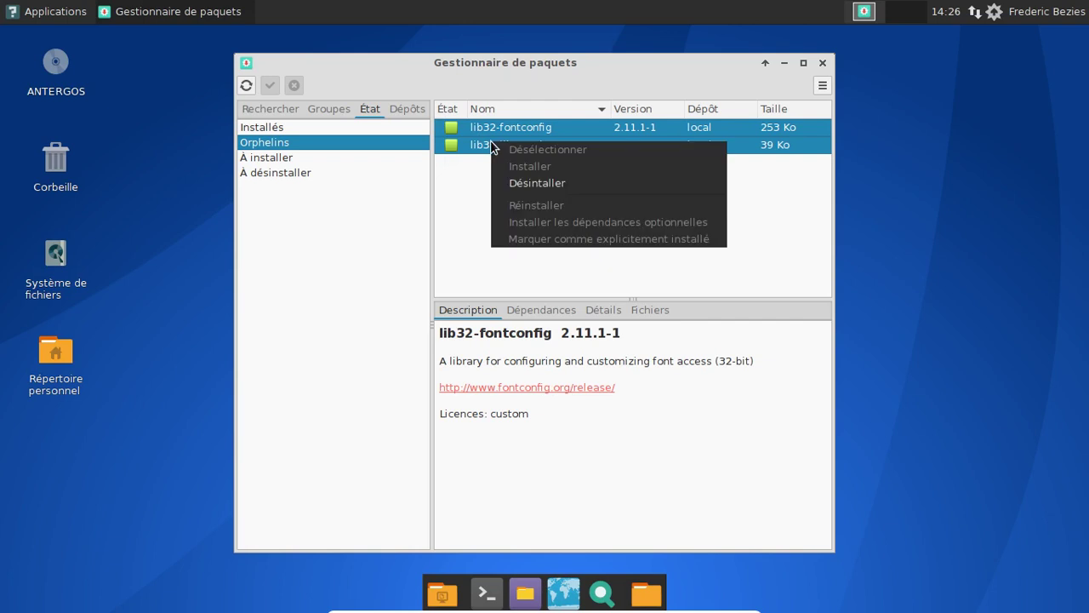
click(560, 195)
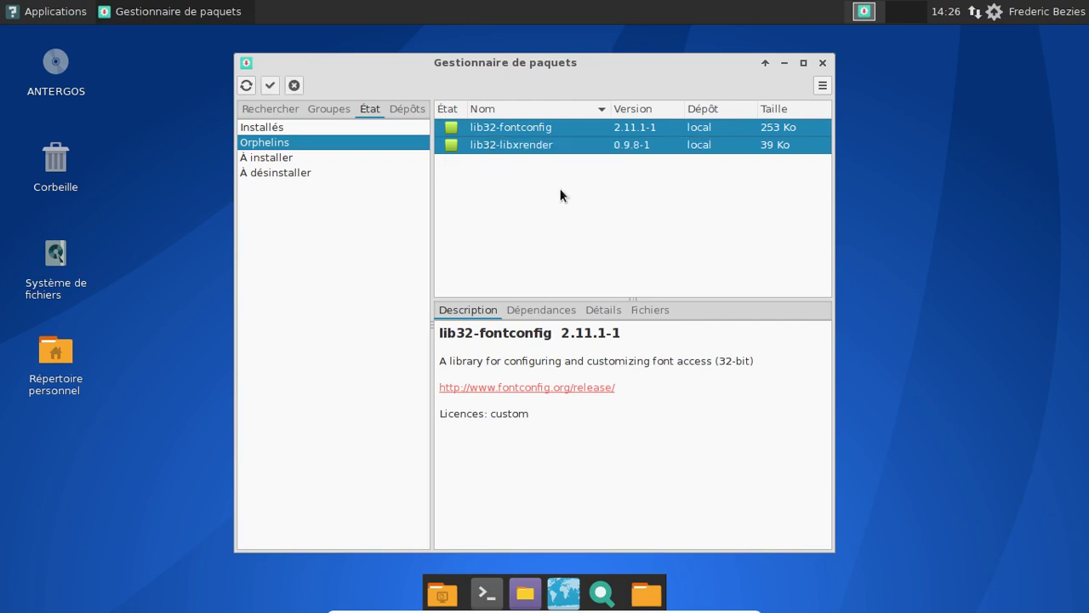
click(273, 86)
click(634, 452)
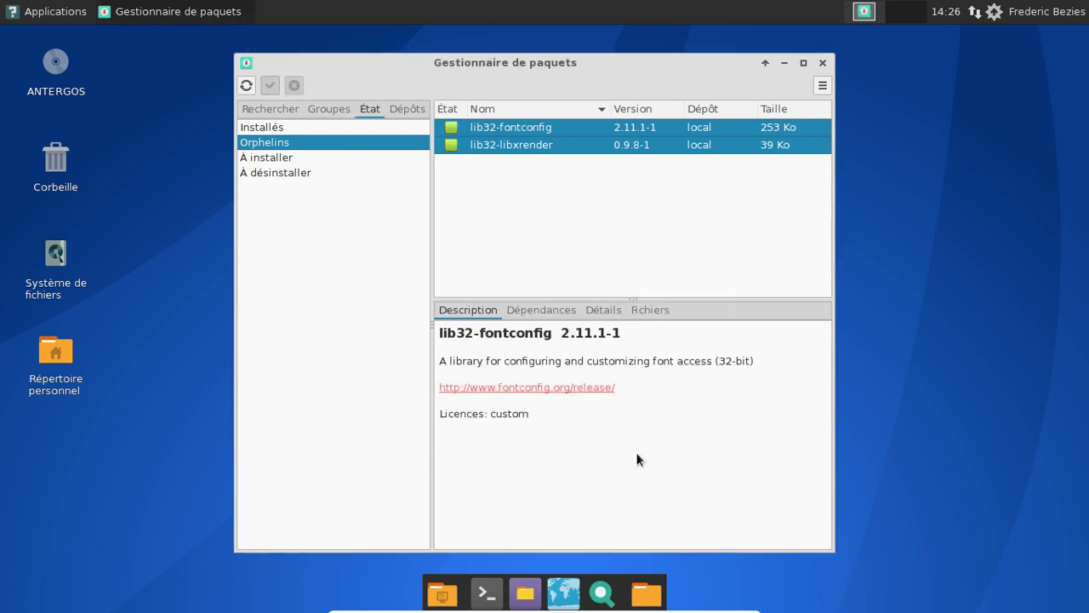
- Uninstall the orphan package lib32-libx11 and apply the change
right_click(495, 128)
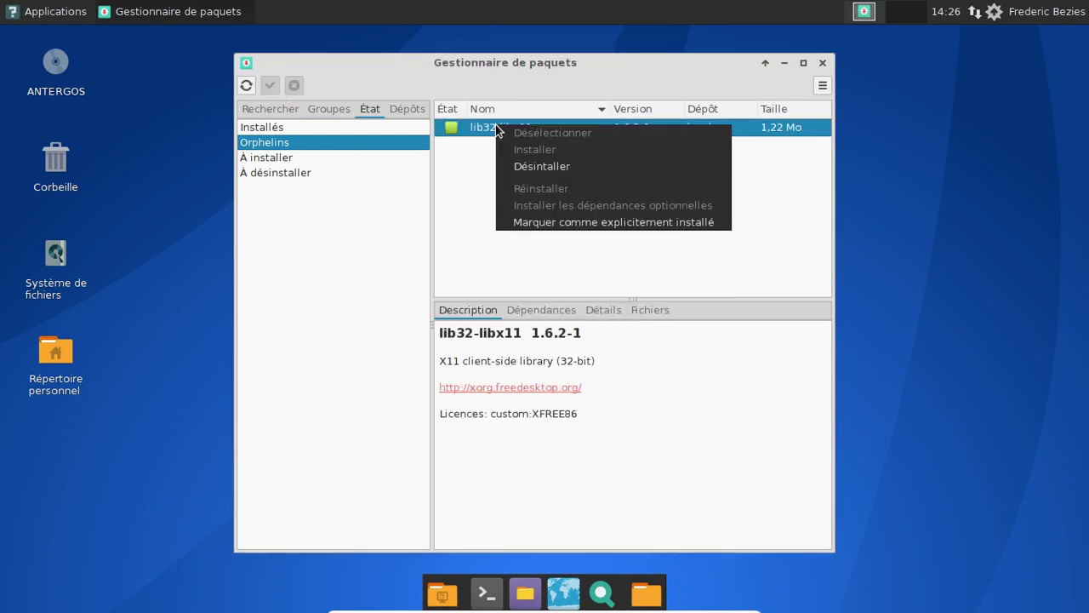
click(549, 171)
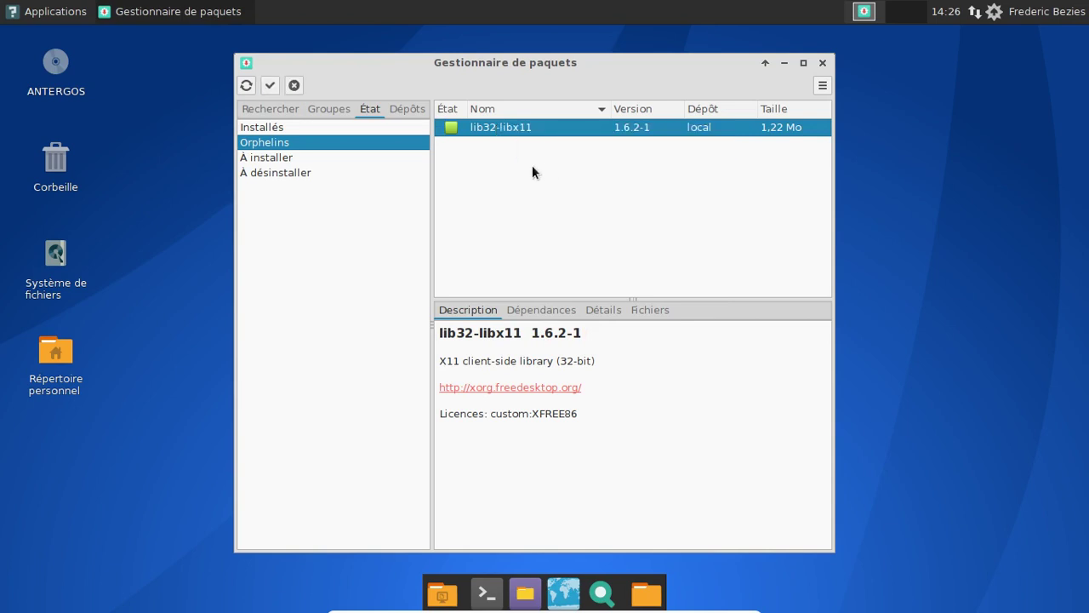
click(269, 85)
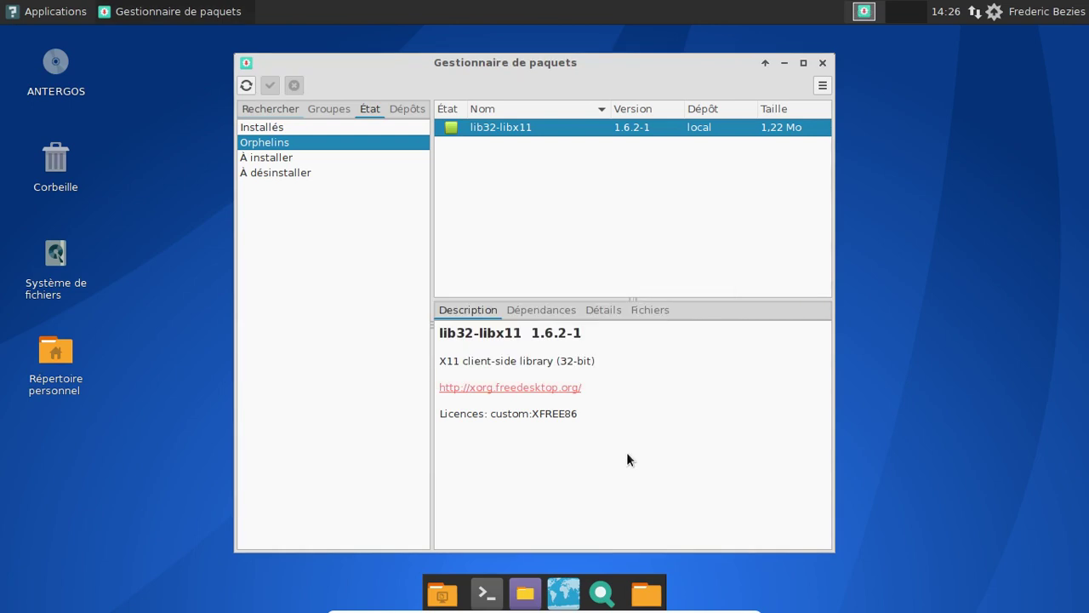
- Uninstall the orphan package lib32-libxcb and validate the transaction
right_click(498, 130)
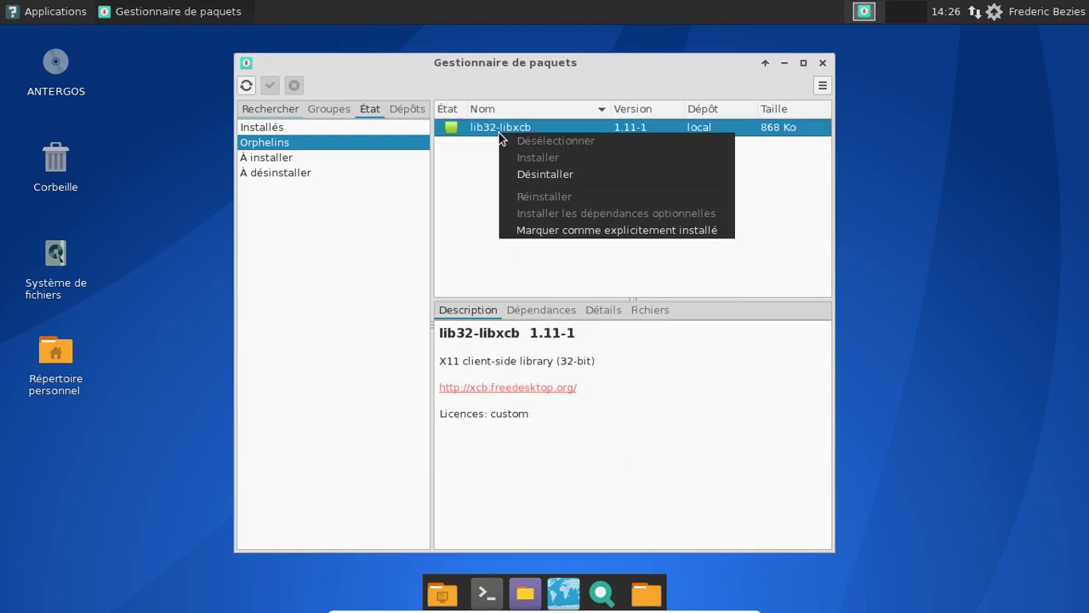
click(525, 168)
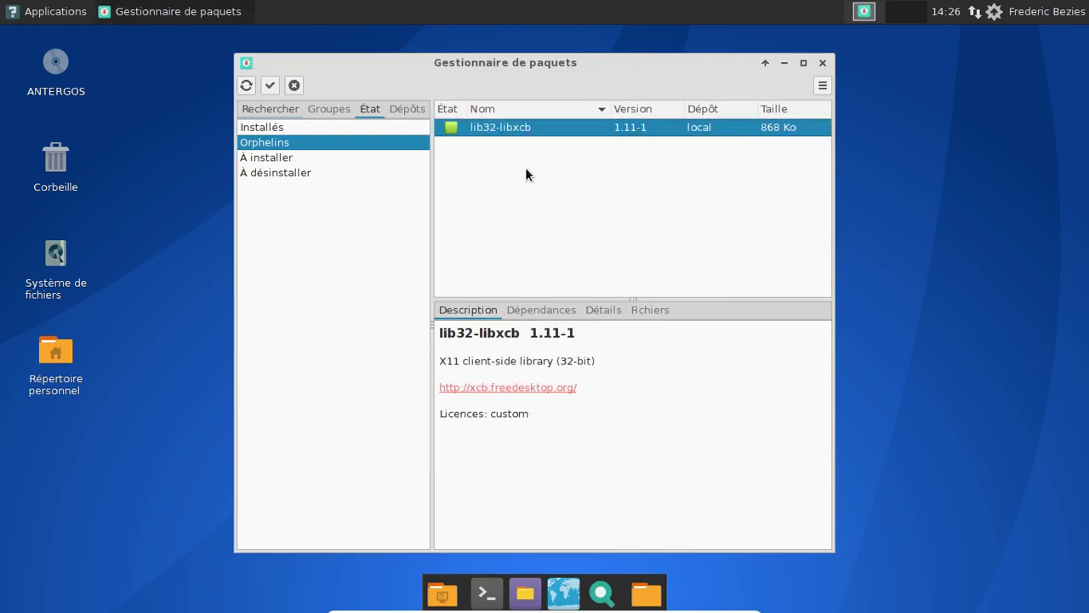
click(271, 85)
click(625, 446)
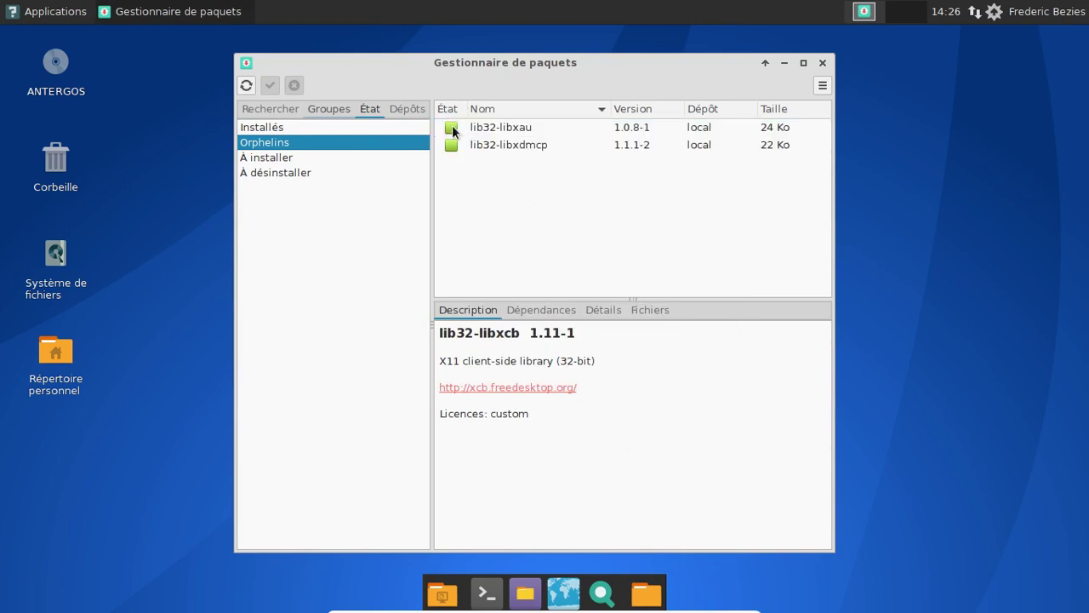
- In a terminal, remove orphans lib32-libxau and lib32-libxdmcp with "yaourt -Qdt", entering the sudo password, and rerun the command to check for more
click(486, 593)
text(yaourt -Qdt)
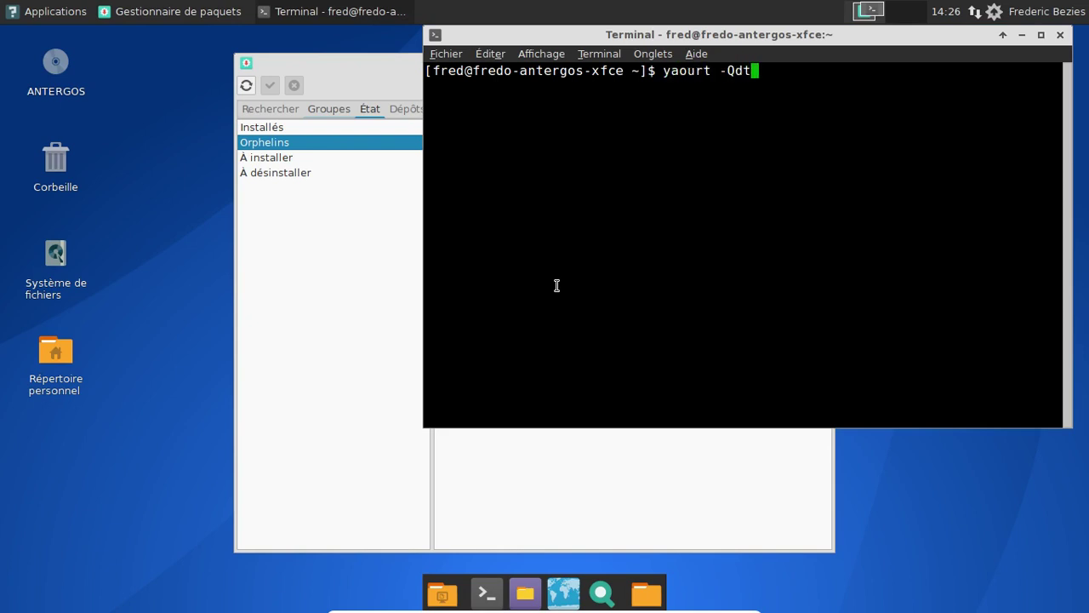
key(Return)
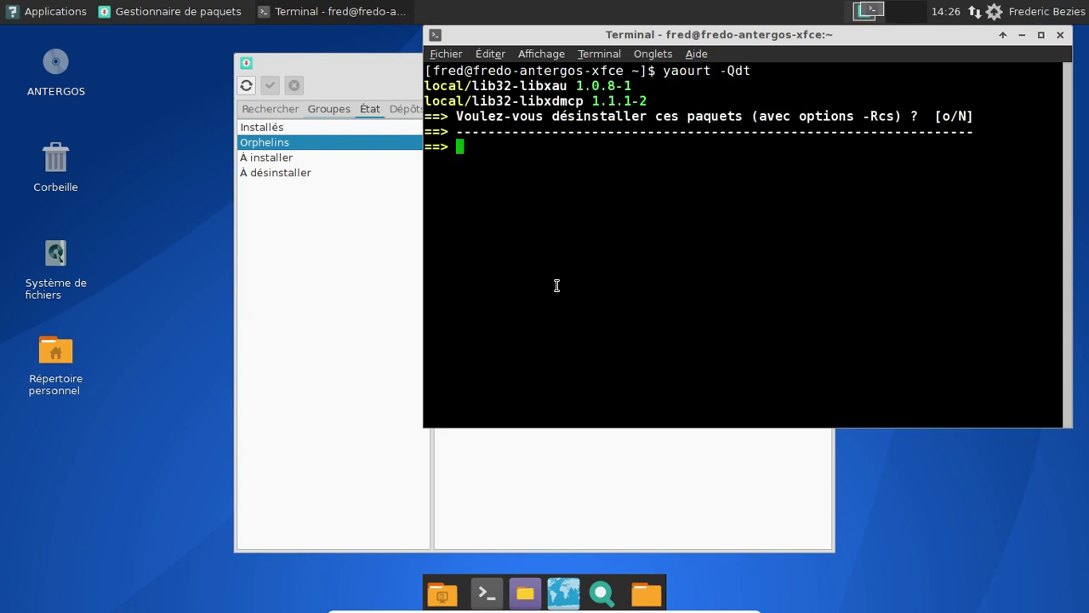
key(o)
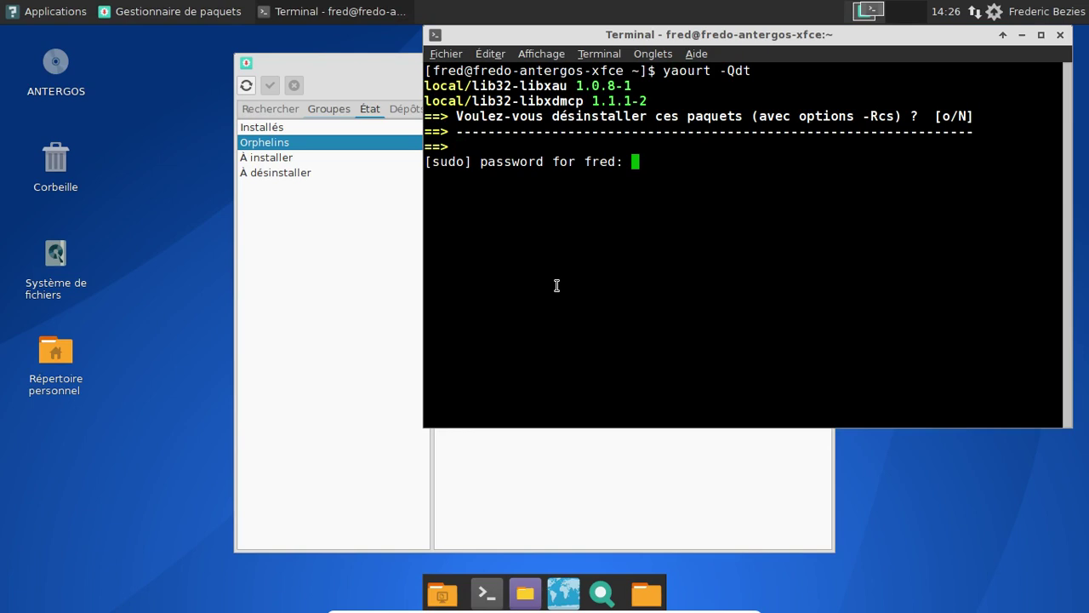
key(Return)
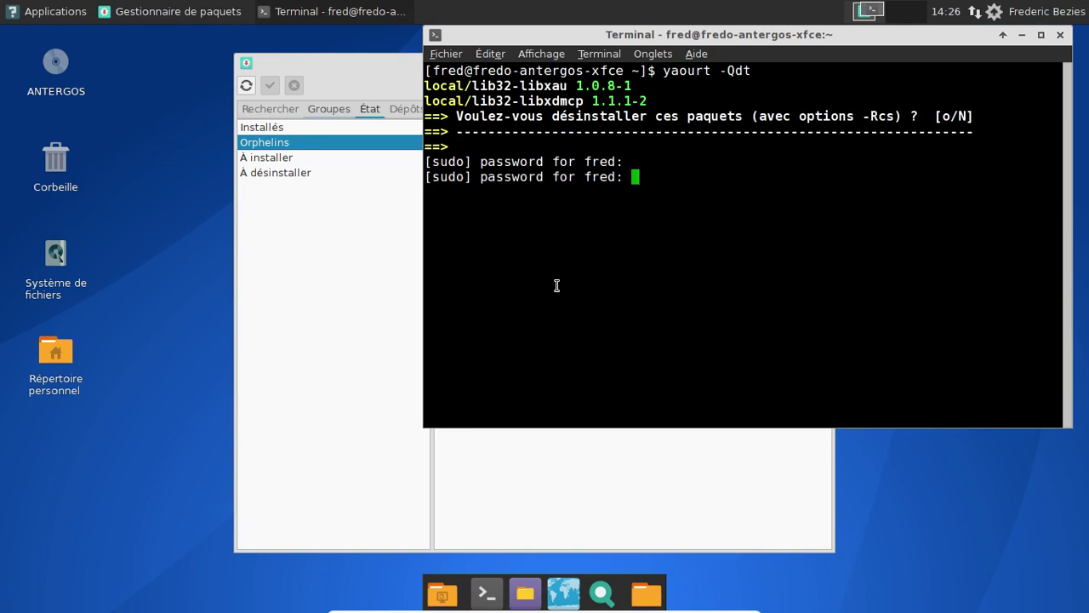
key(Return)
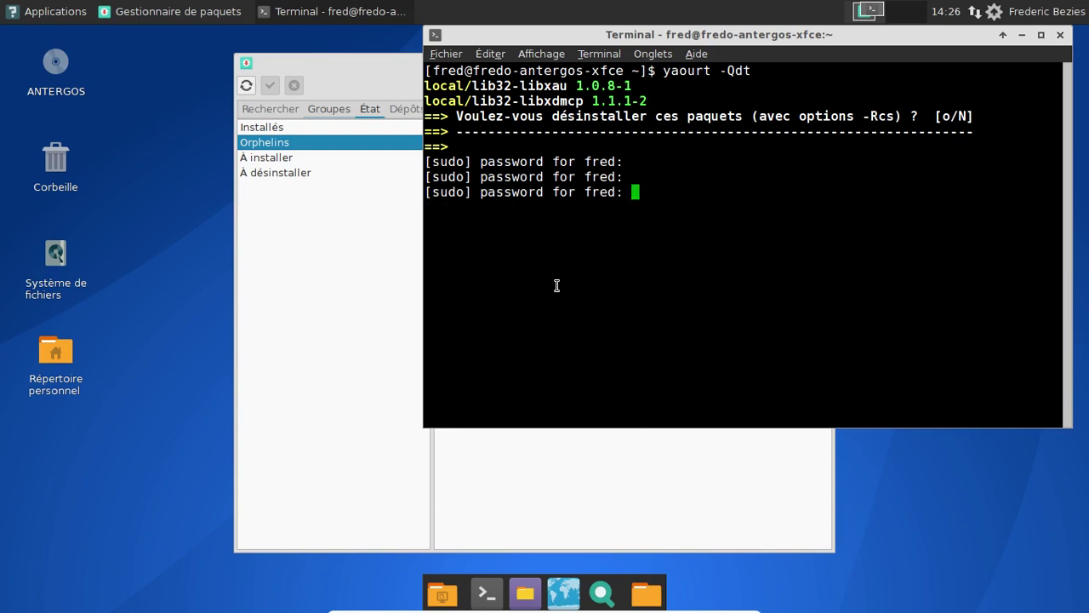
key(Return)
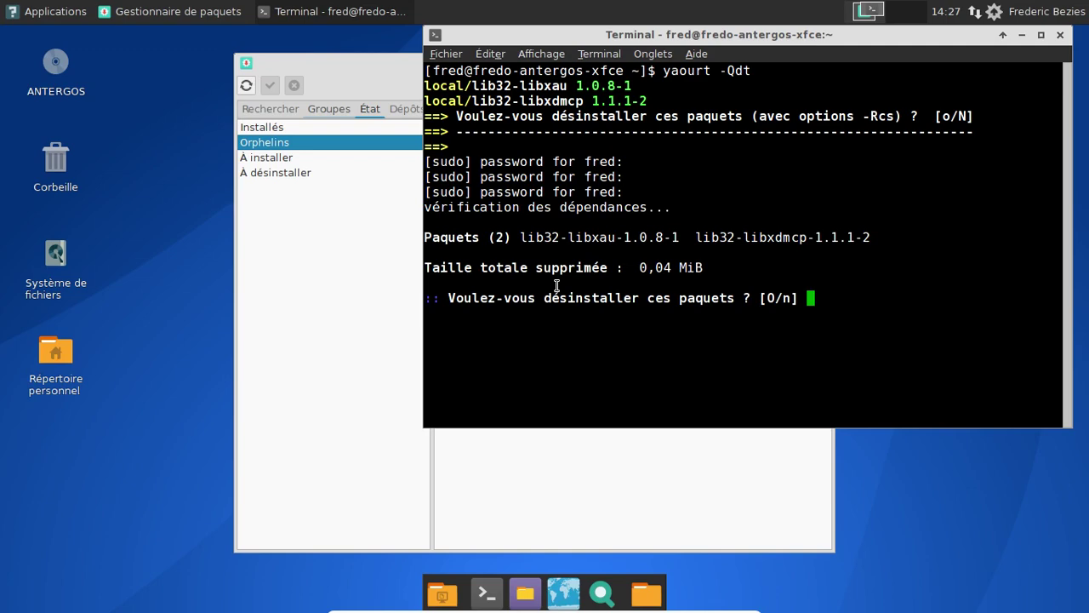
key(Return)
key(Up)
key(Return)
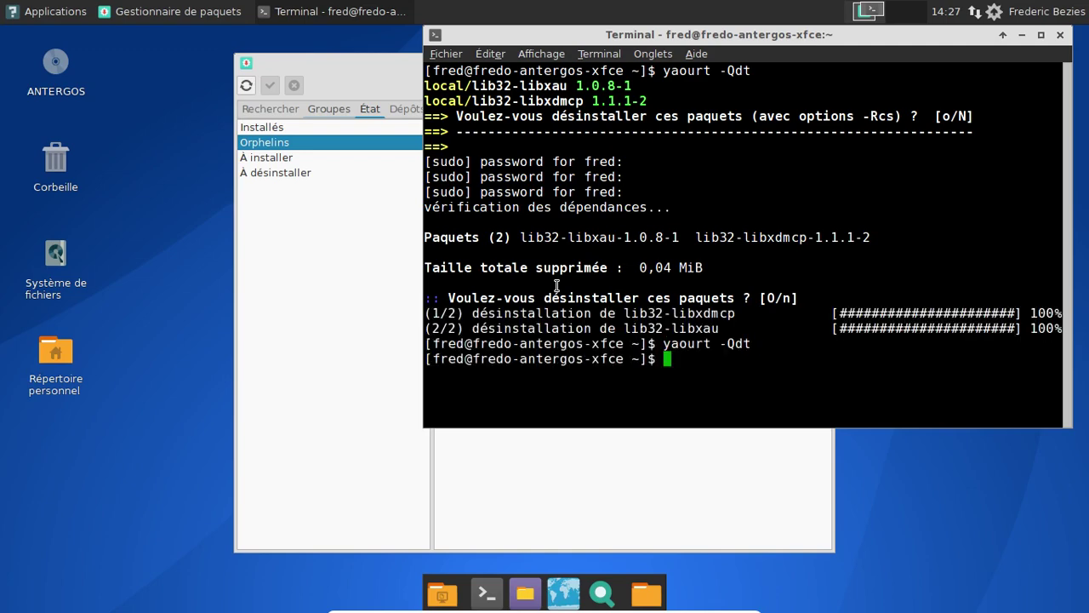
- Check disk space usage with "df -h" and close the terminal
text(df -h)
key(Return)
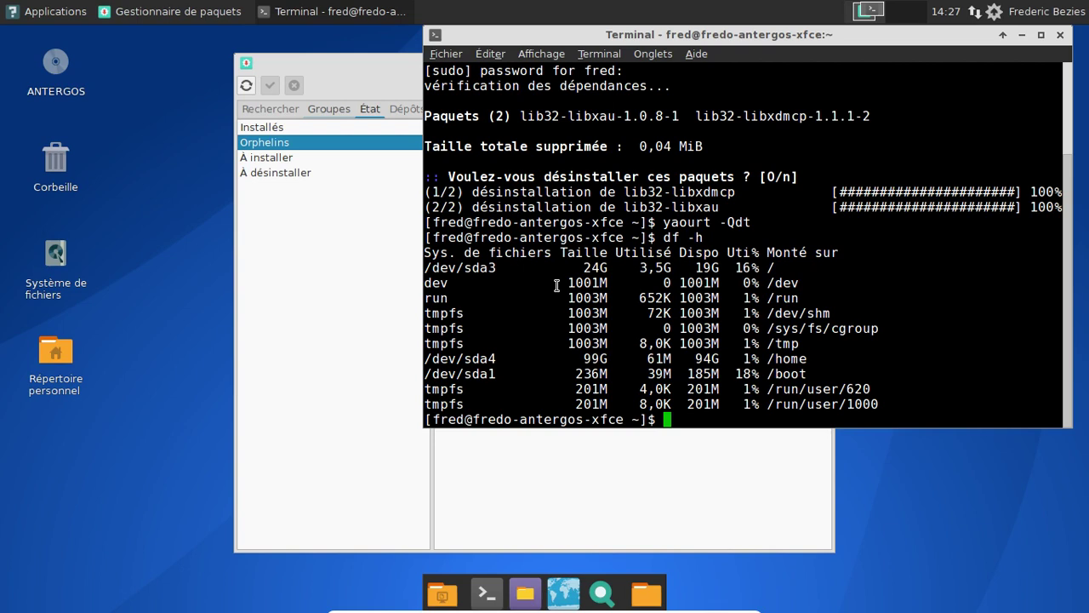
click(1061, 36)
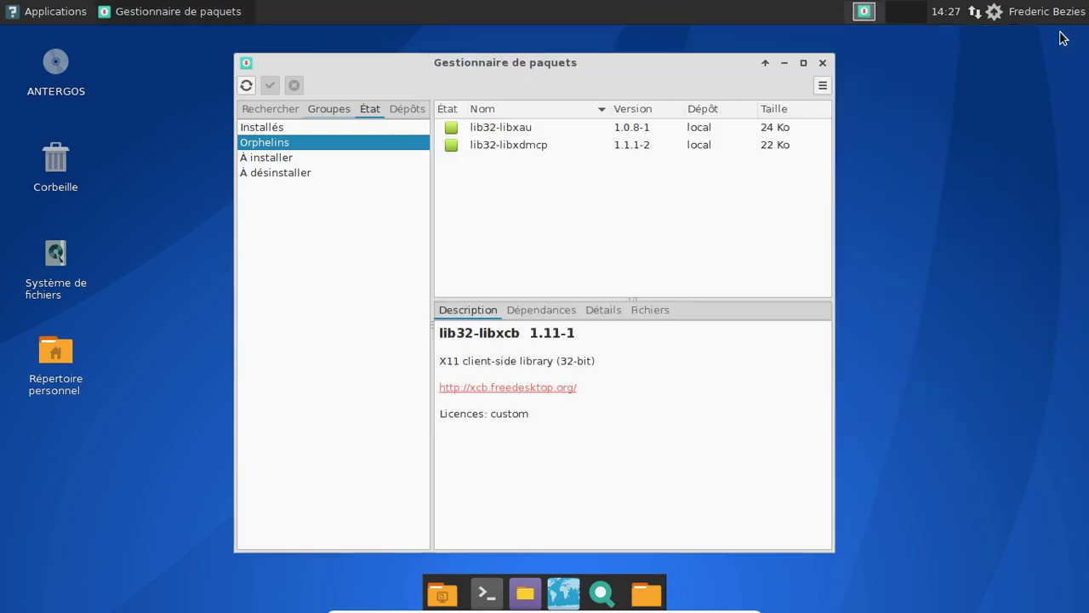
- Recheck the orphan packages and search the package manager for xfce4-goodies
click(288, 130)
click(286, 140)
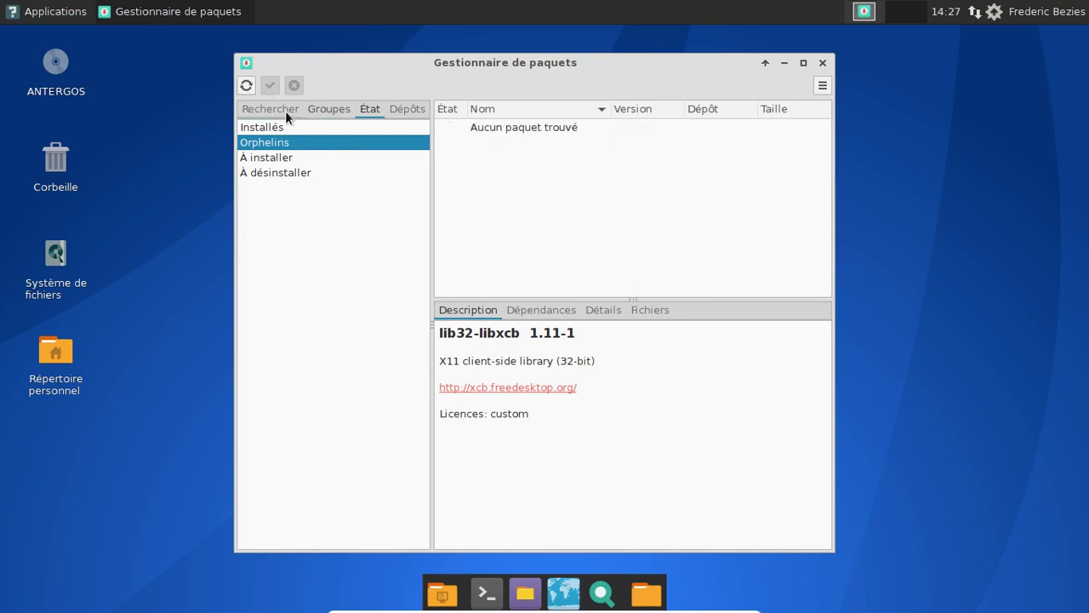
click(285, 110)
text(x)
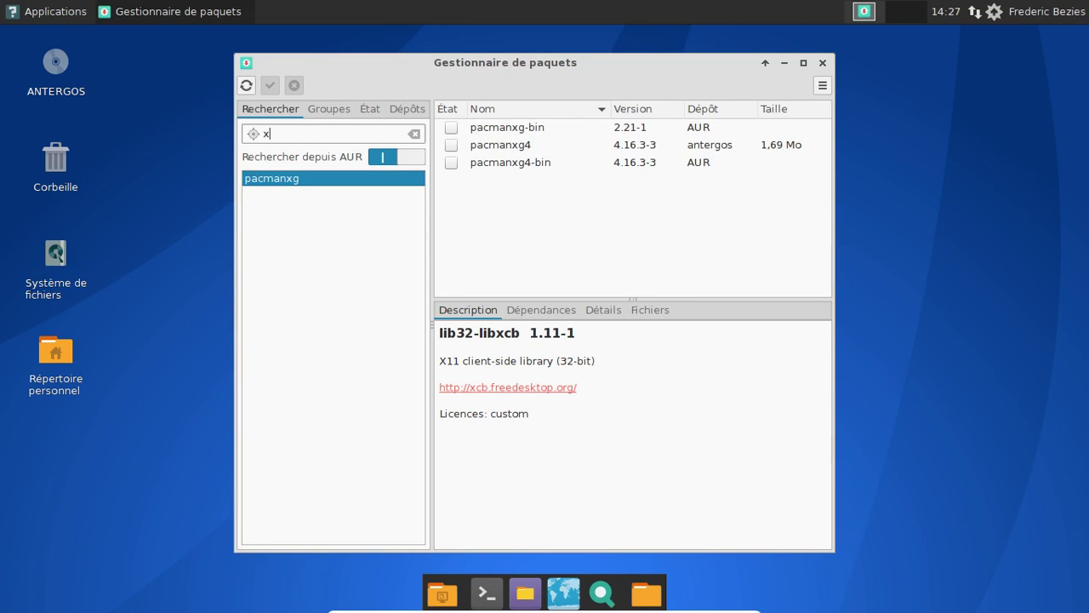
text(fce4-goodiue)
key(BackSpace)
key(BackSpace)
text(es)
key(Return)
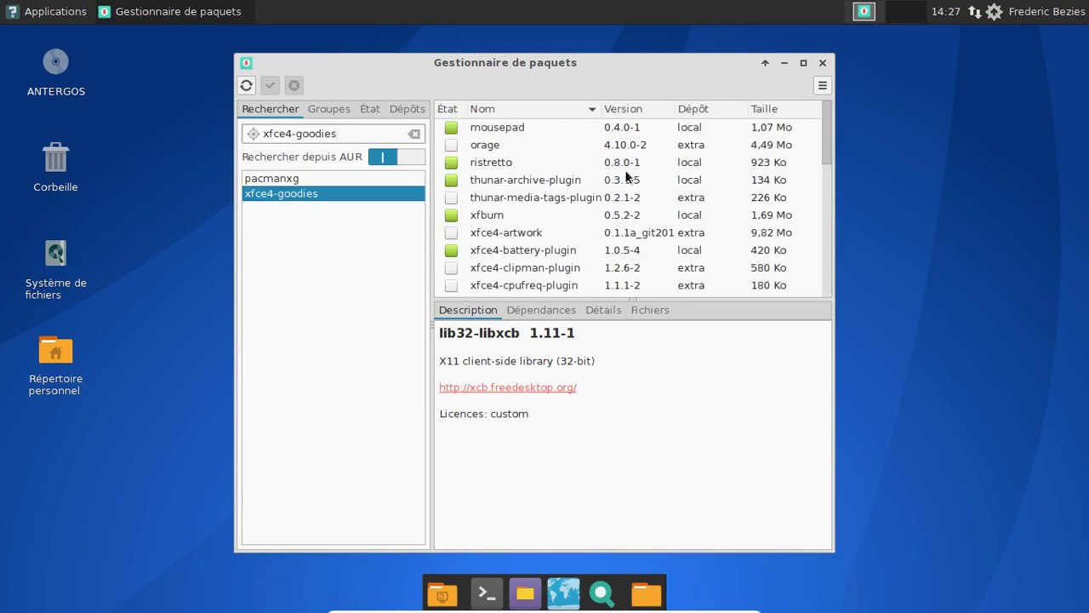
- Look through the xfce4-goodies packages and mark orage for installation
scroll(607, 180, down, 10)
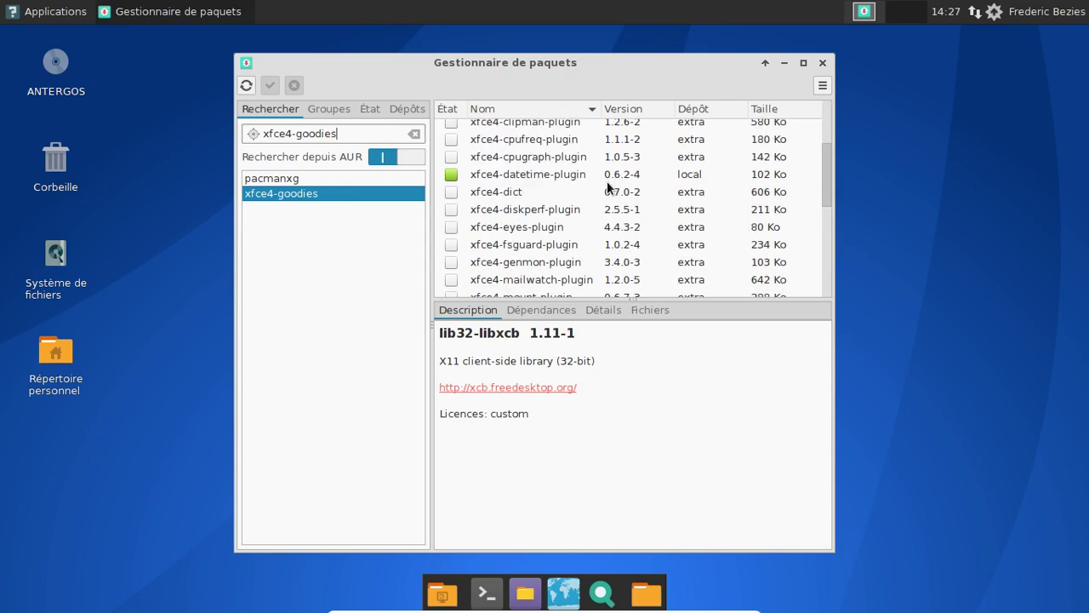
scroll(607, 180, up, 2)
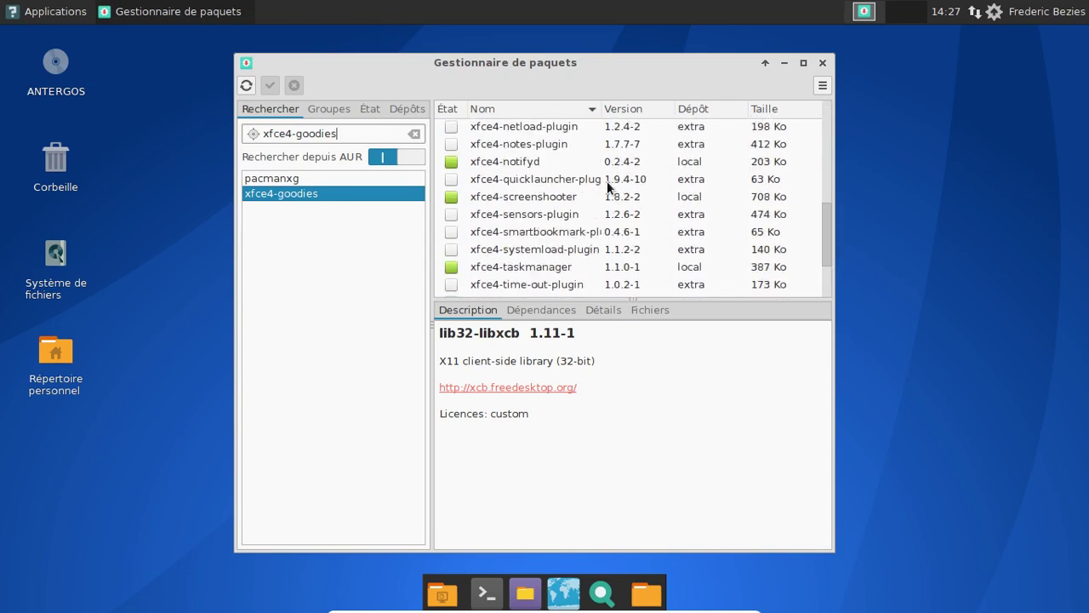
scroll(607, 180, up, 3)
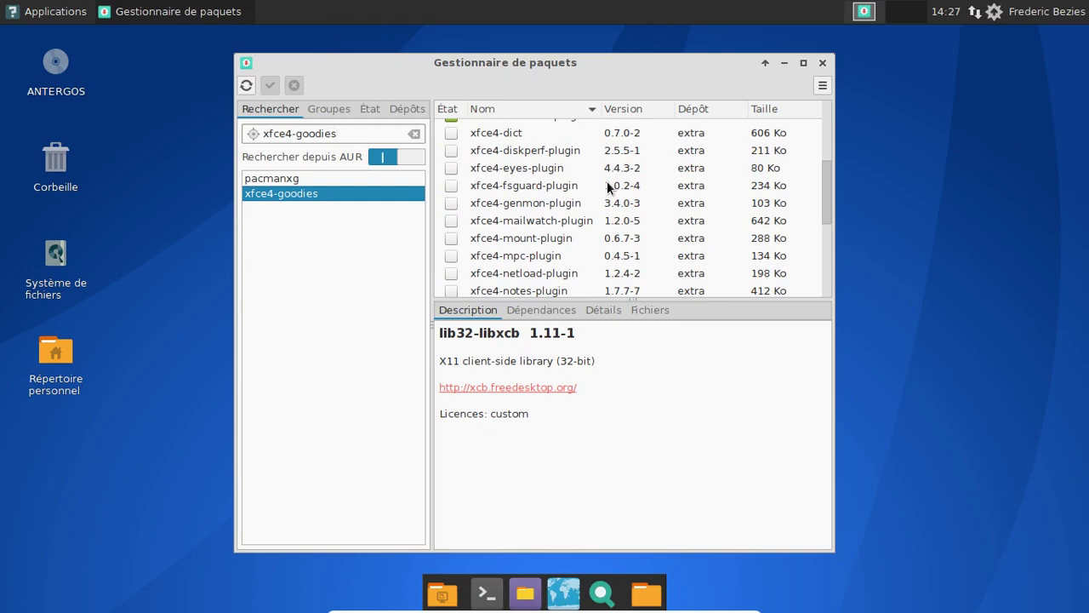
scroll(606, 180, down, 5)
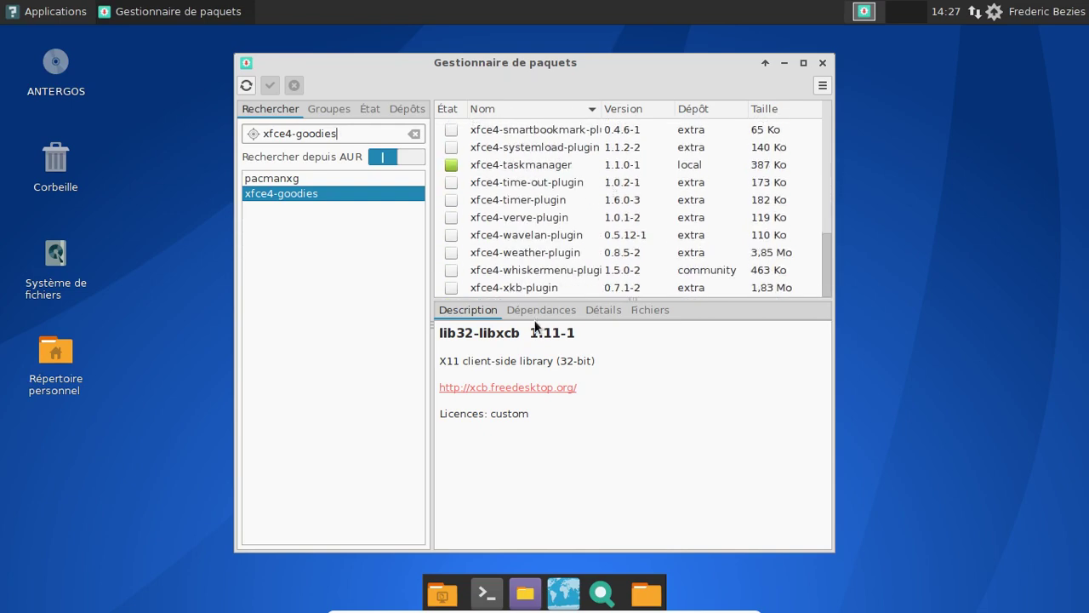
scroll(582, 260, up, 3)
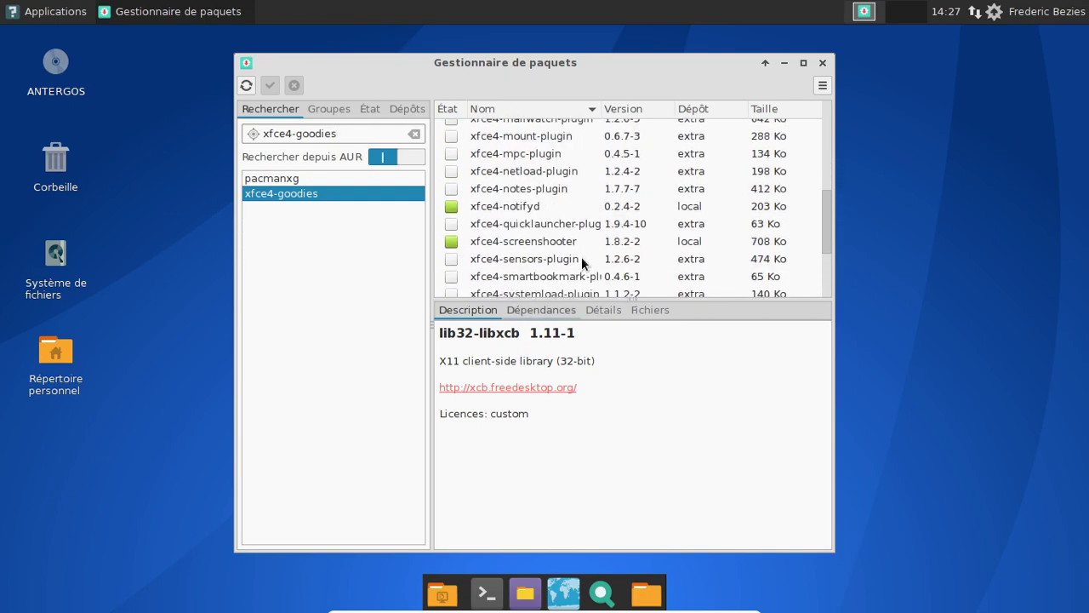
scroll(581, 259, up, 6)
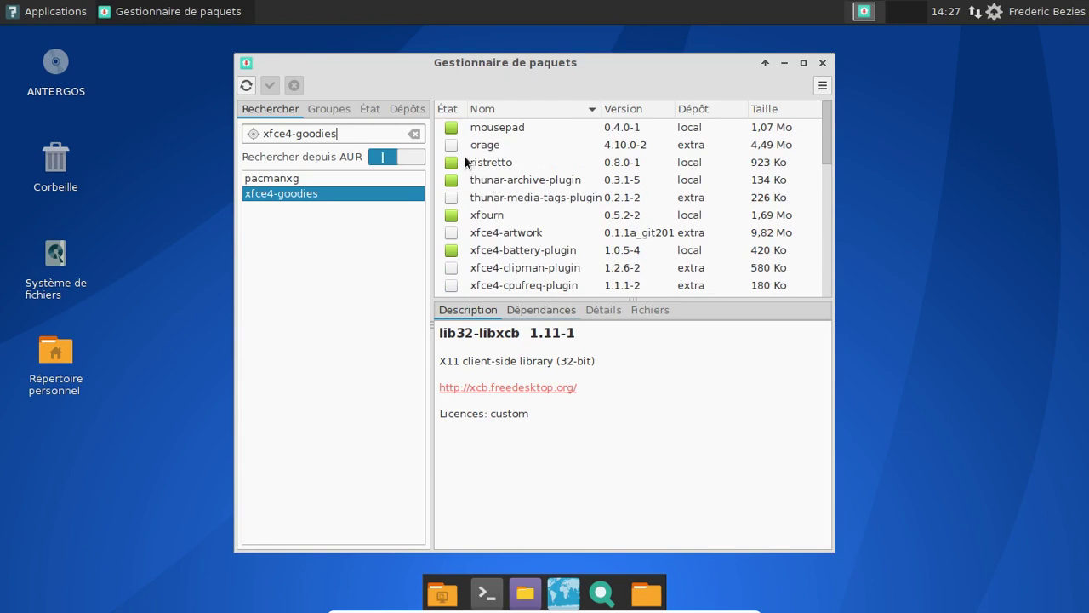
click(457, 143)
right_click(452, 146)
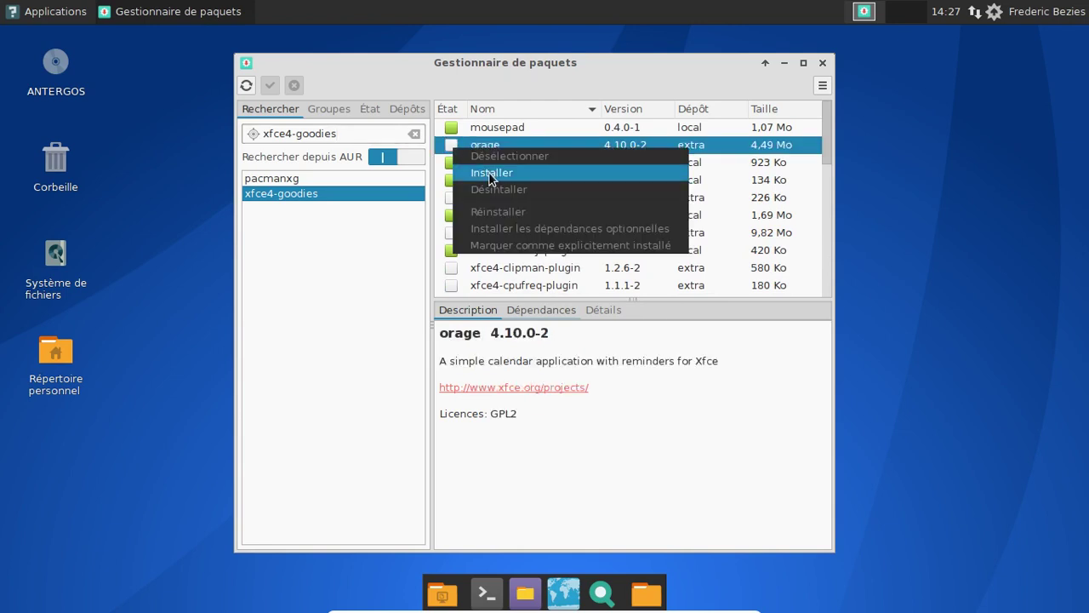
click(490, 172)
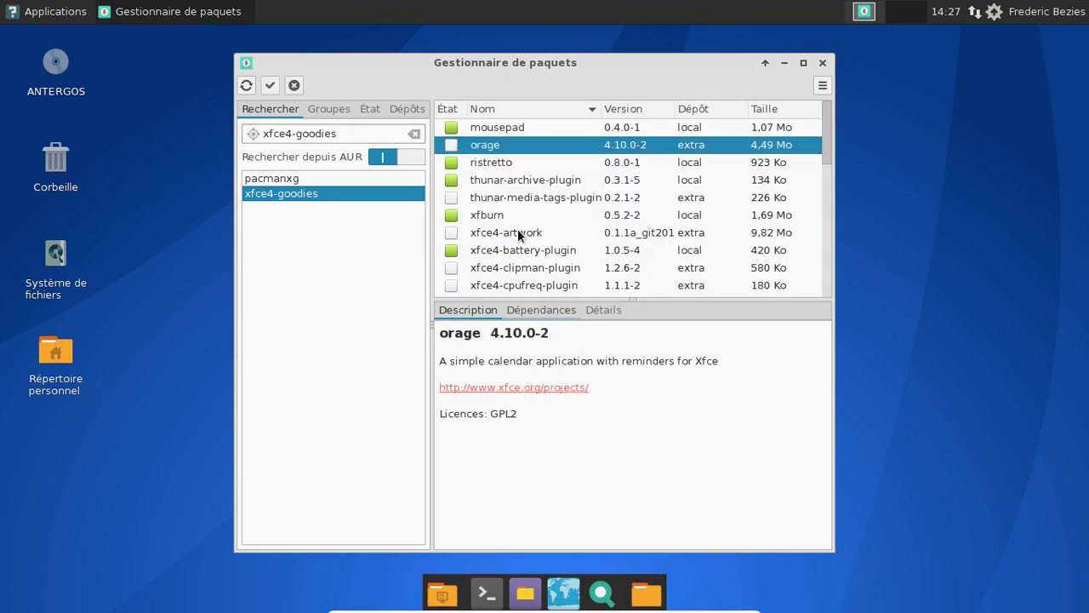
- Mark xfce4-cpufreq-plugin and xfce4-cpugraph-plugin for installation
scroll(474, 272, down, 1)
click(458, 256)
right_click(459, 257)
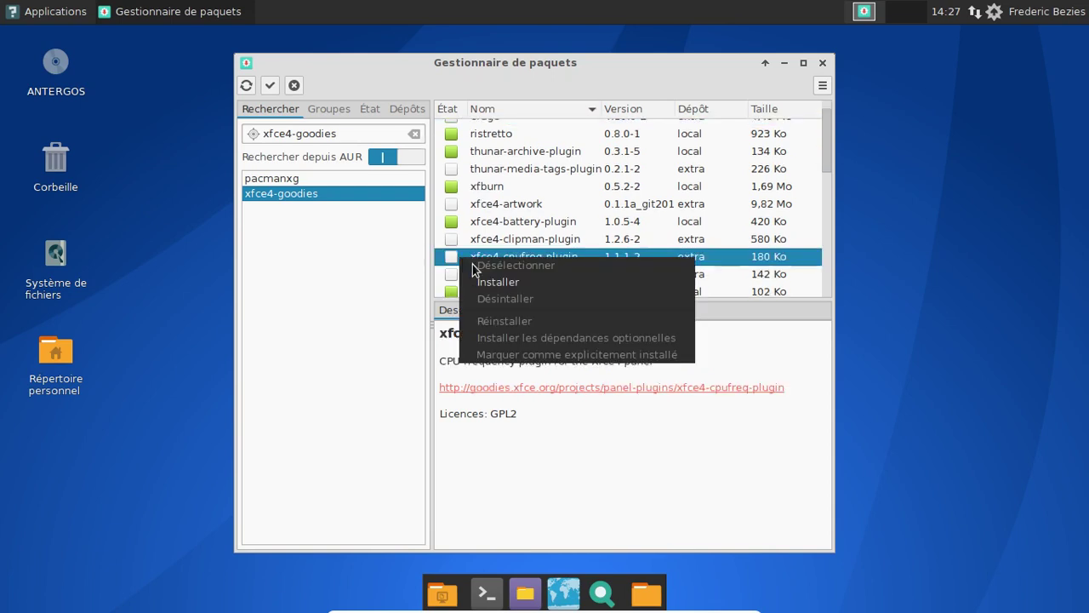
click(504, 282)
scroll(502, 255, down, 1)
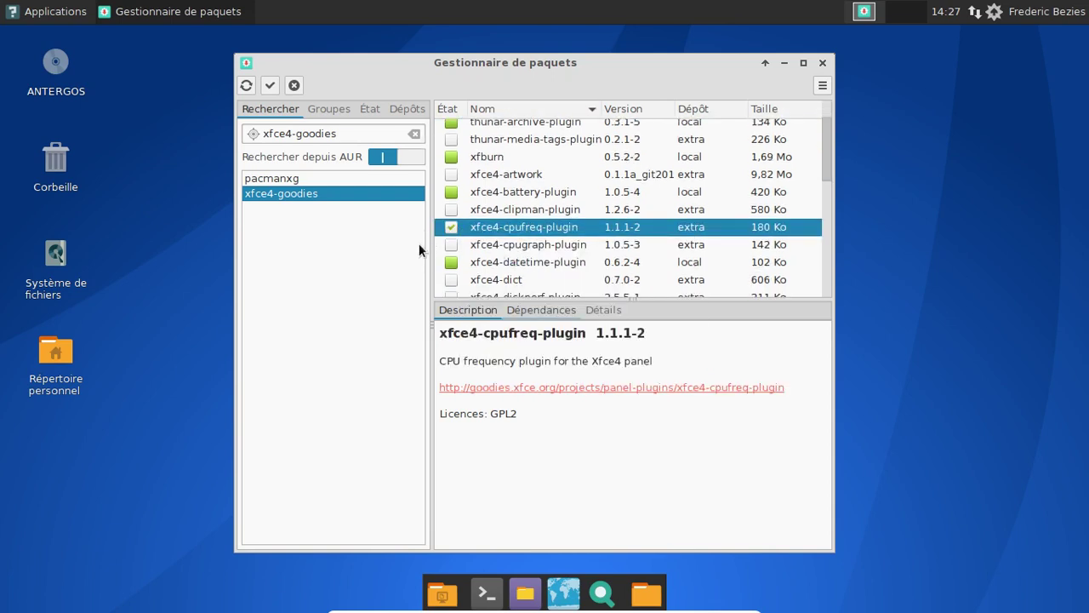
right_click(448, 242)
click(479, 268)
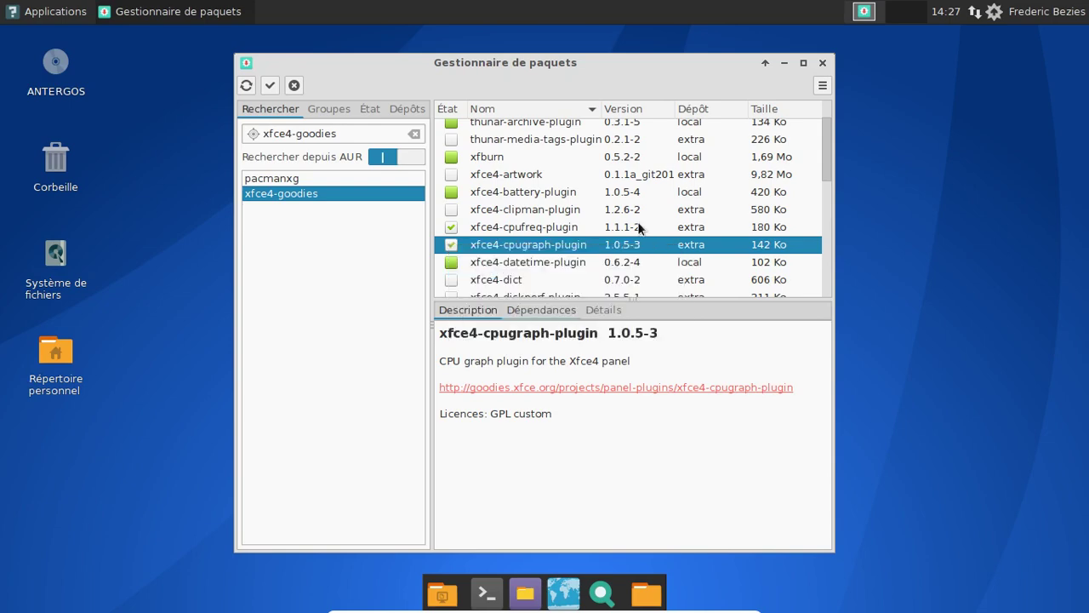
- Mark xfce4-weather-plugin and xfce4-whiskermenu-plugin for installation
scroll(638, 223, down, 2)
scroll(535, 232, down, 8)
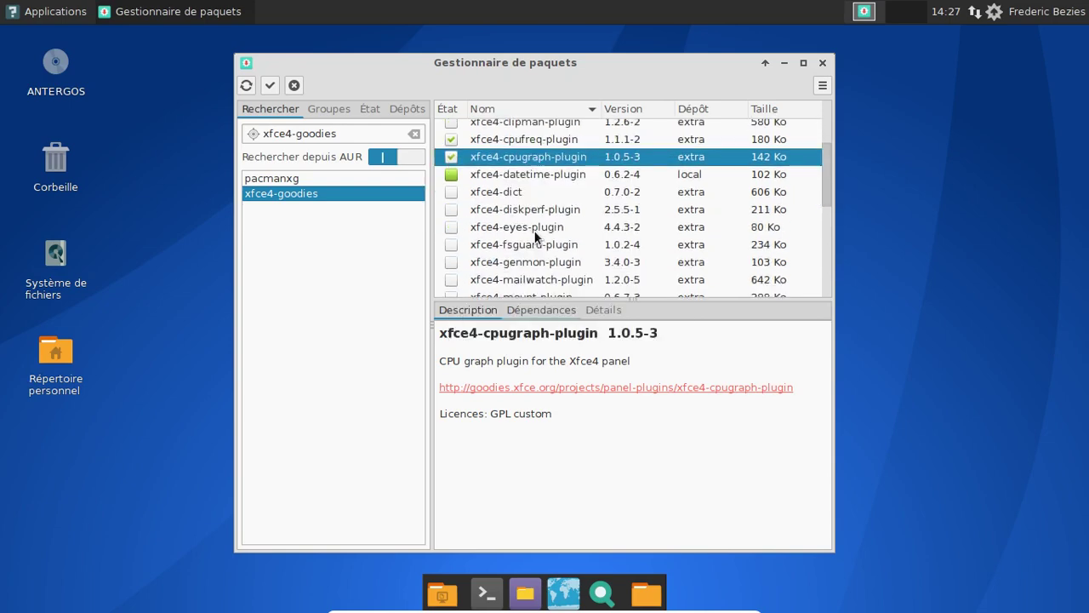
scroll(511, 240, down, 4)
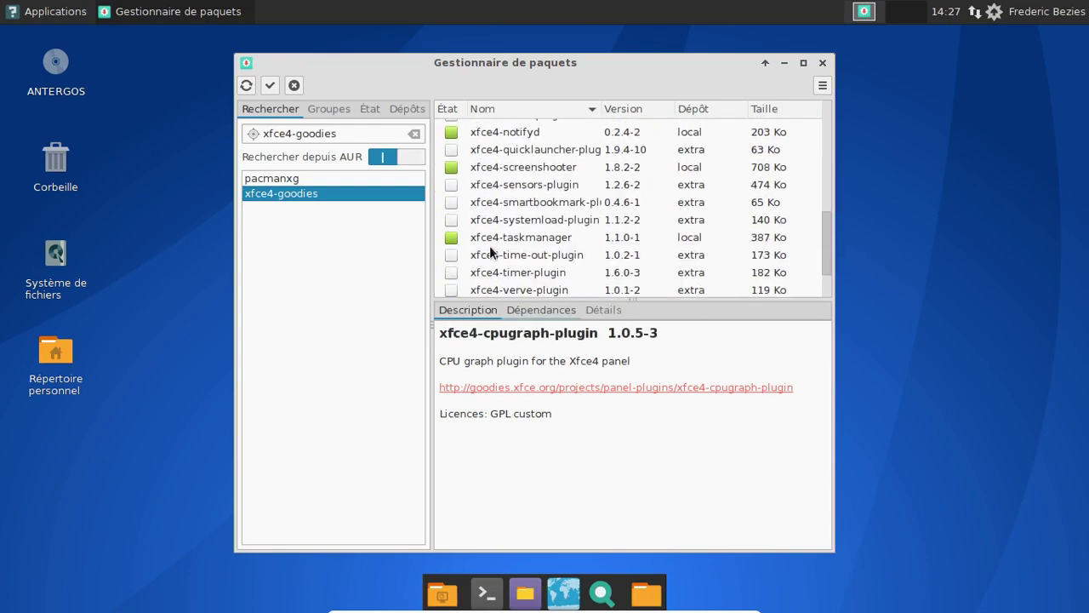
right_click(448, 252)
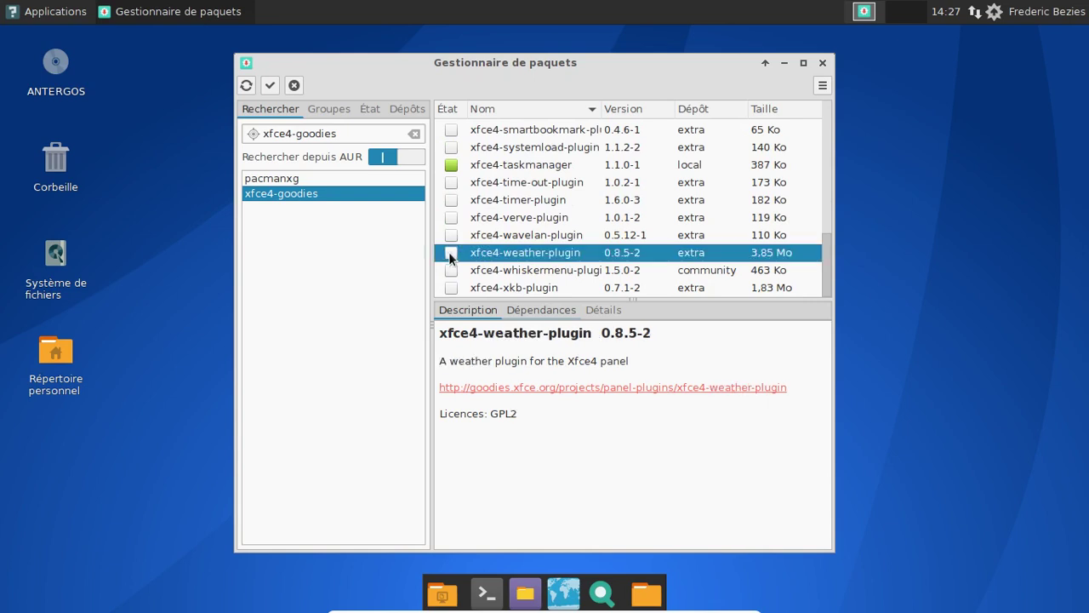
click(505, 275)
click(452, 238)
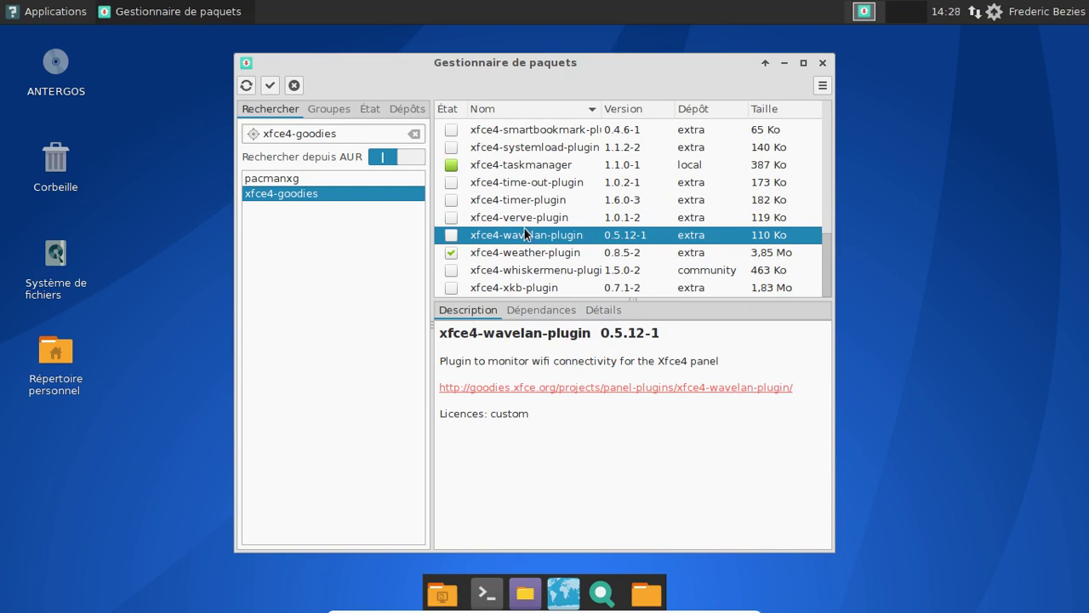
scroll(527, 238, up, 2)
scroll(529, 250, down, 2)
right_click(455, 275)
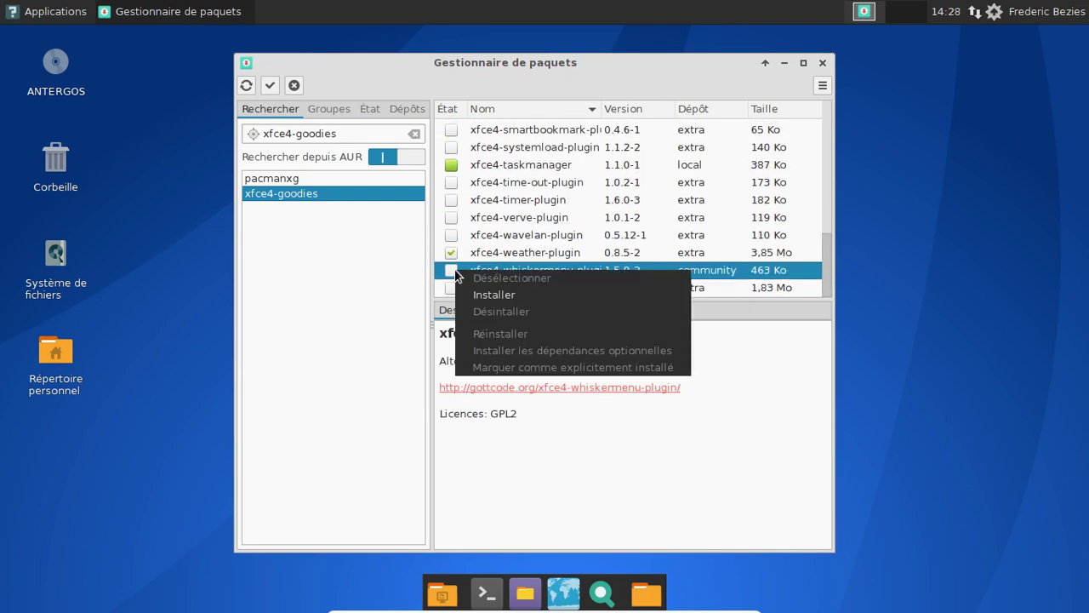
click(507, 295)
- Close the package manager without applying the marked installations
scroll(589, 218, up, 2)
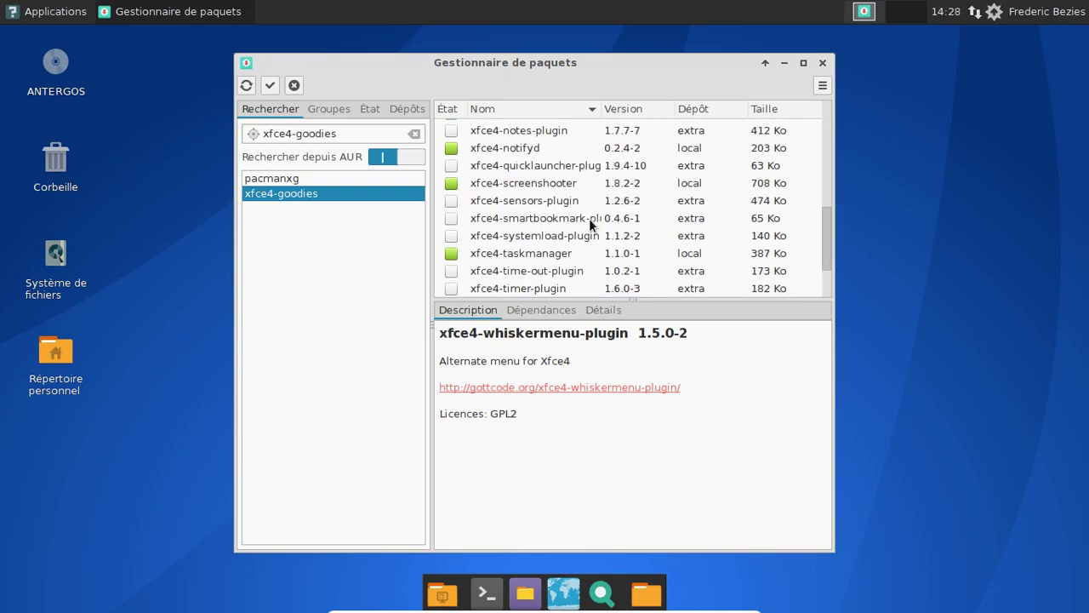
scroll(589, 223, up, 3)
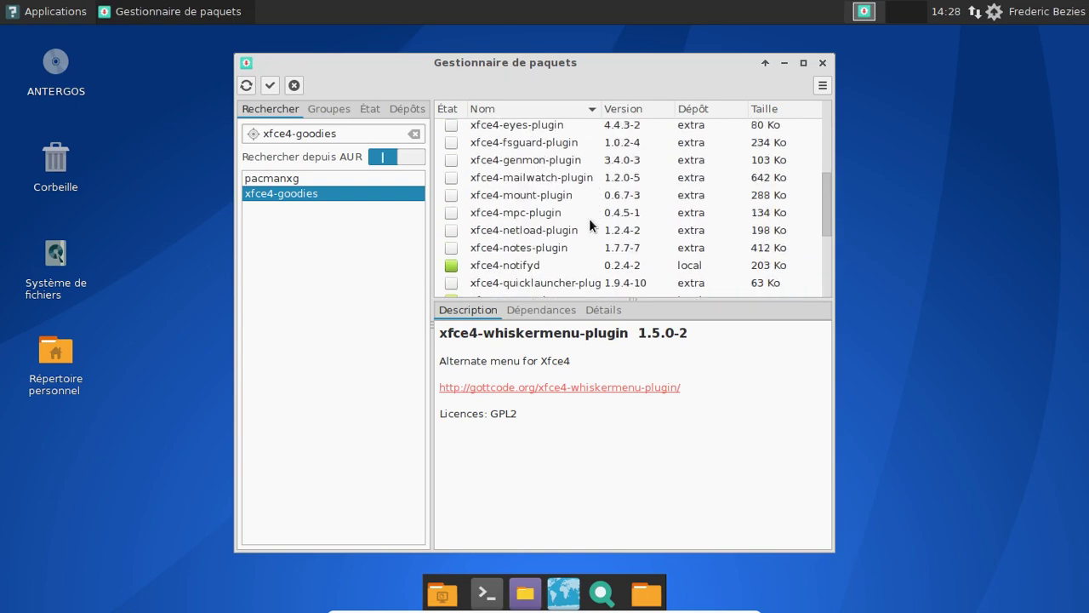
scroll(589, 217, up, 4)
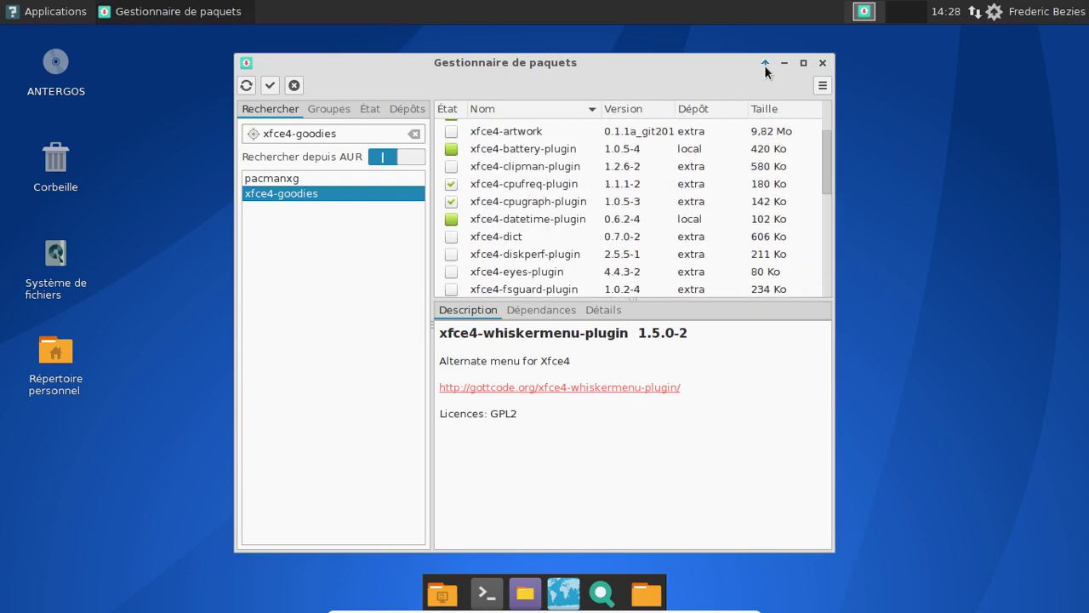
click(822, 63)
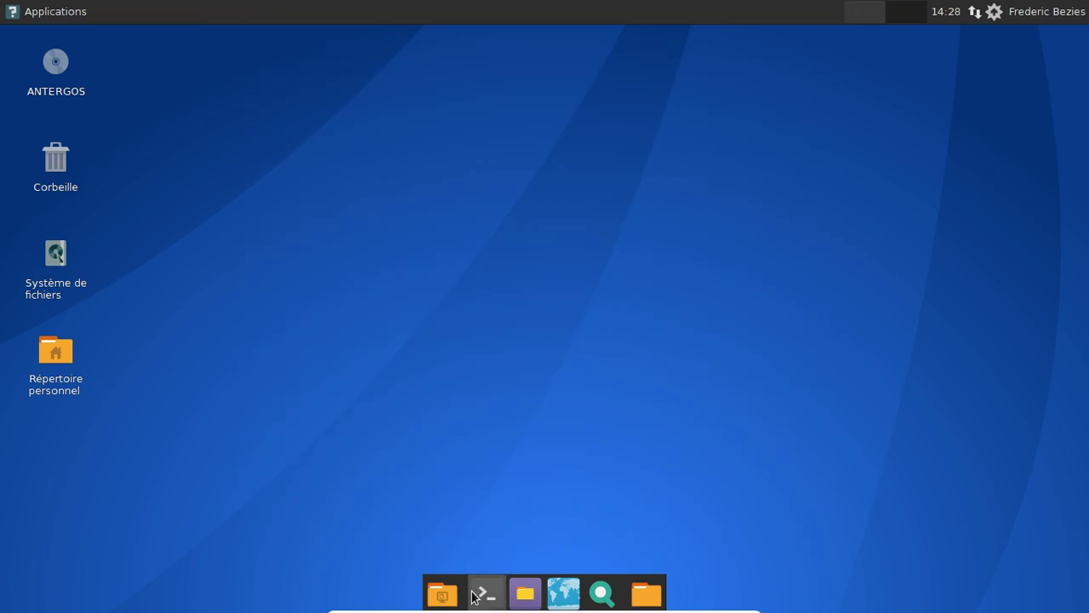
- Open a terminal and run "yaourt -S xfce4-goodies"
key(ctrl+alt+t)
text(y)
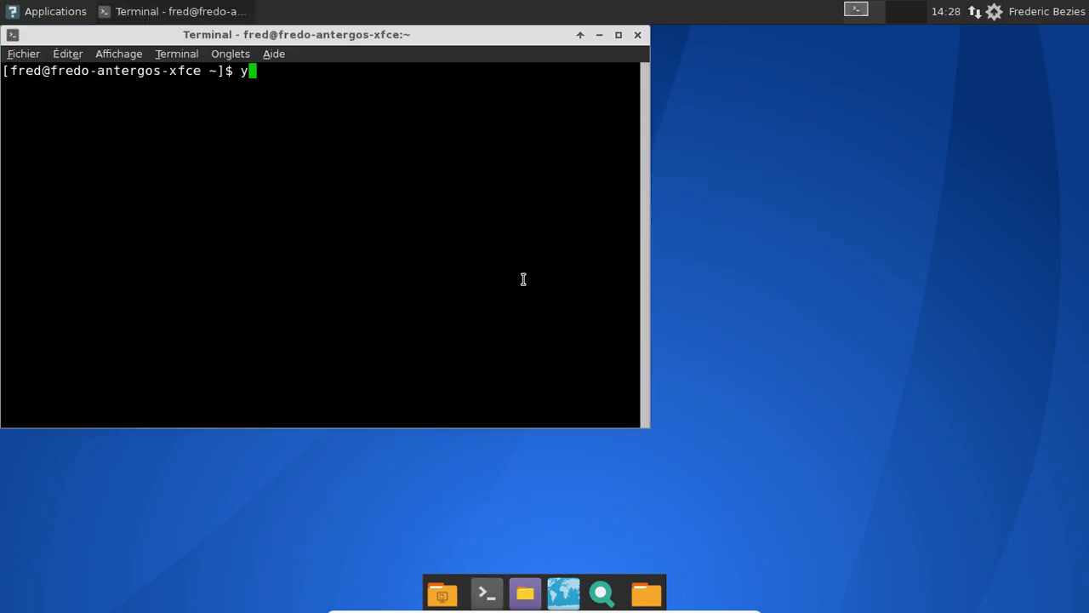
text(aourt -S xfce4-)
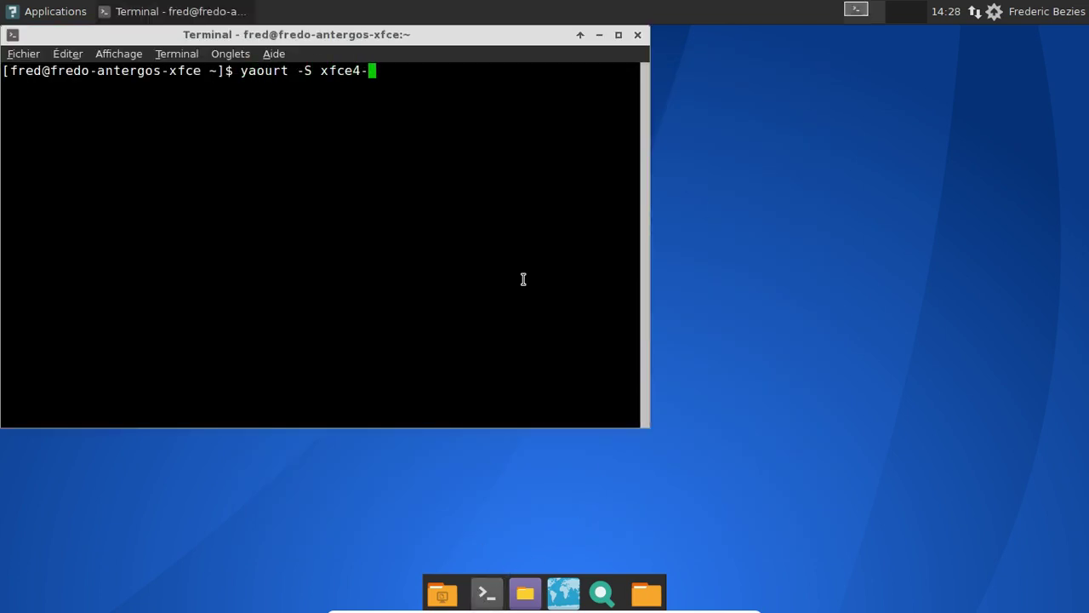
text(goodies)
key(Return)
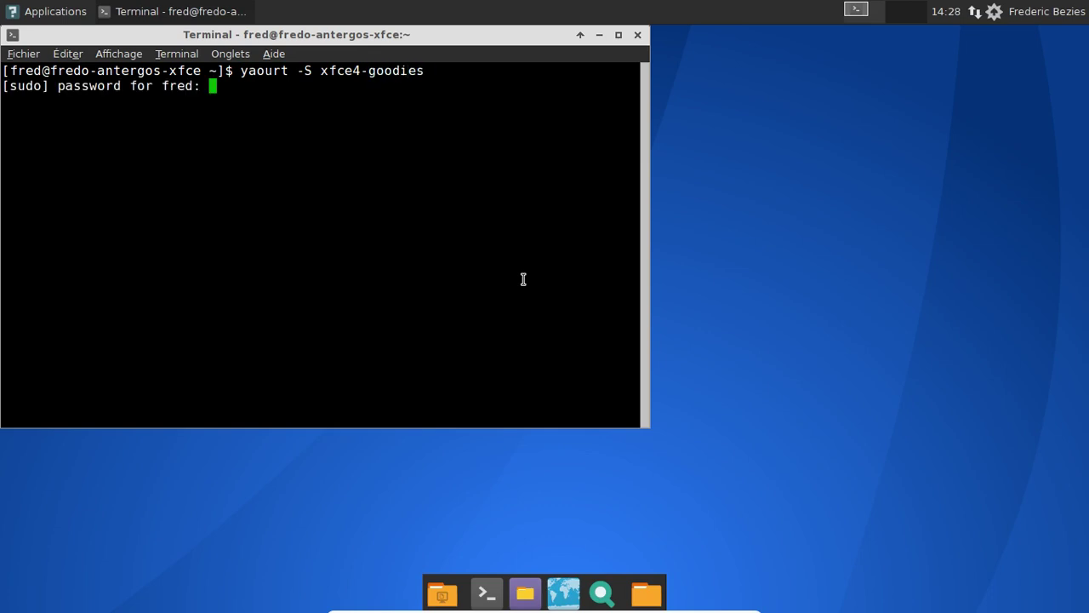
- Enter the sudo password, accept the default selection of all xfce4-goodies packages and proceed with the installation
key(Return)
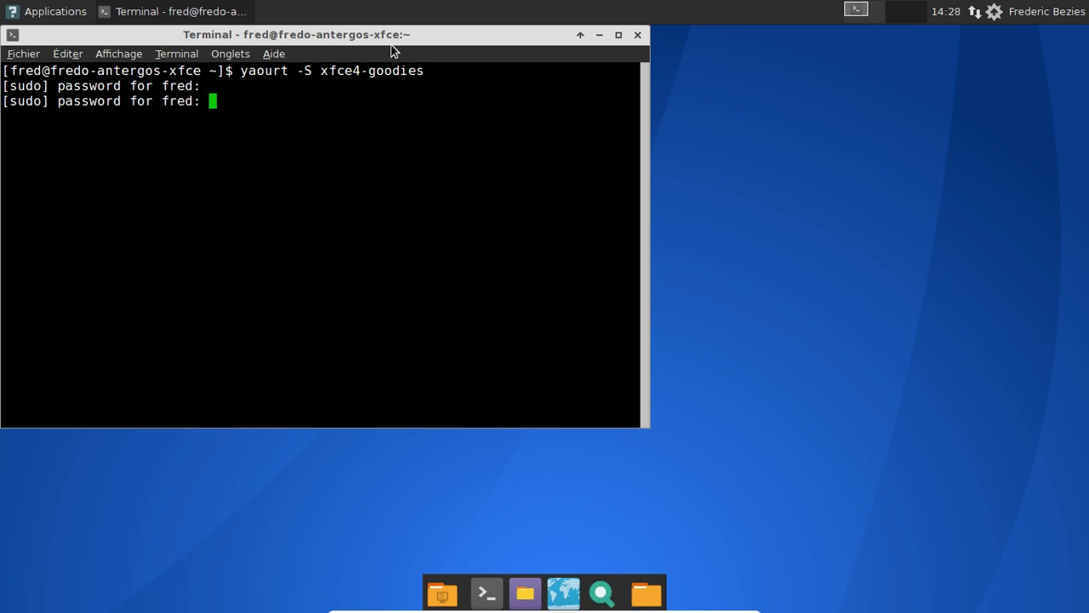
key(Return)
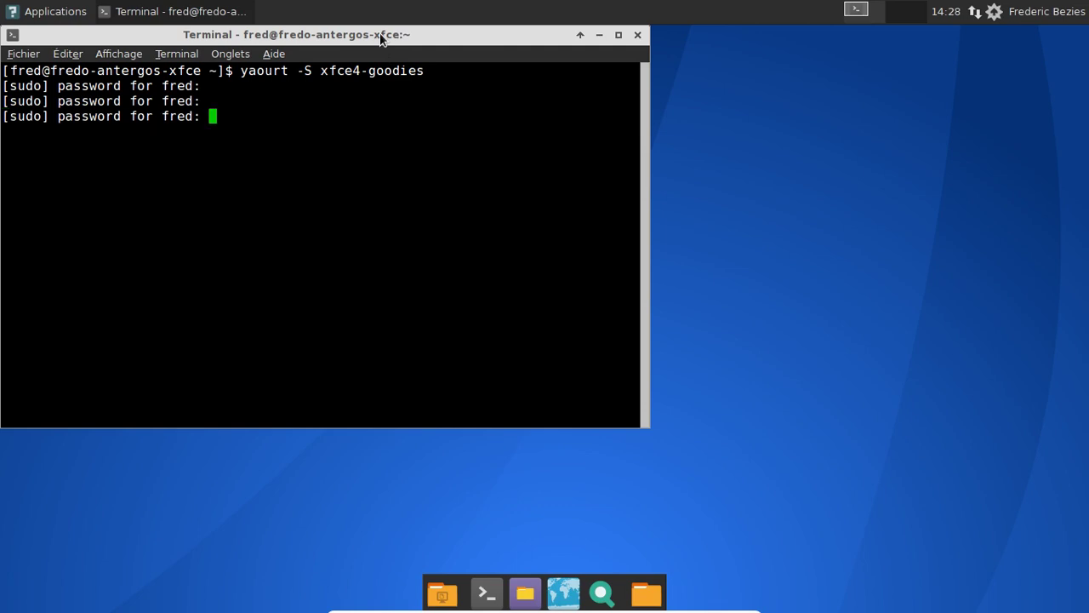
drag(381, 34, 574, 51)
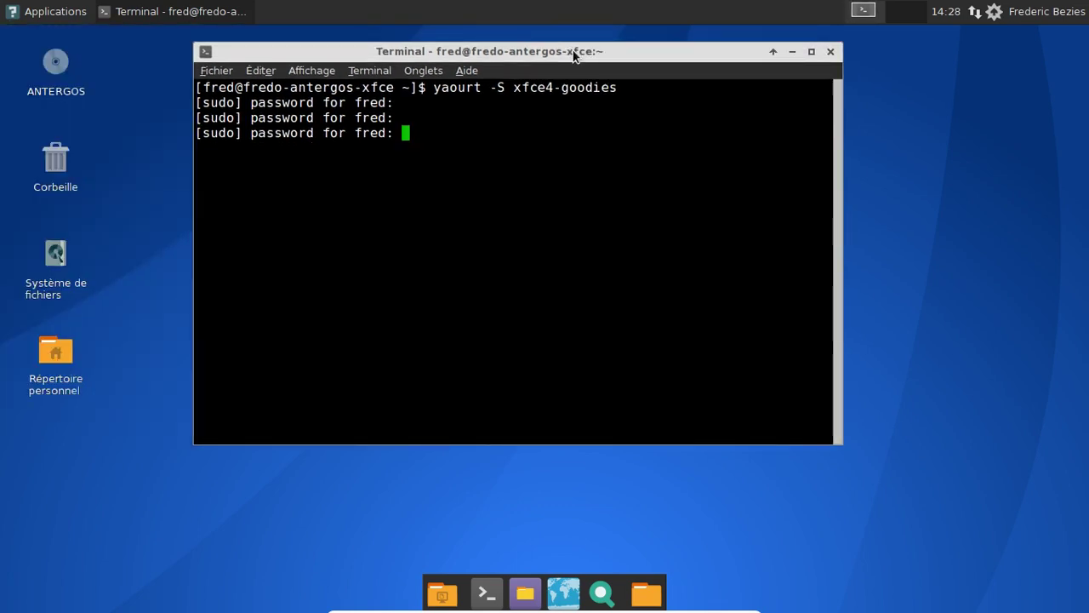
key(Return)
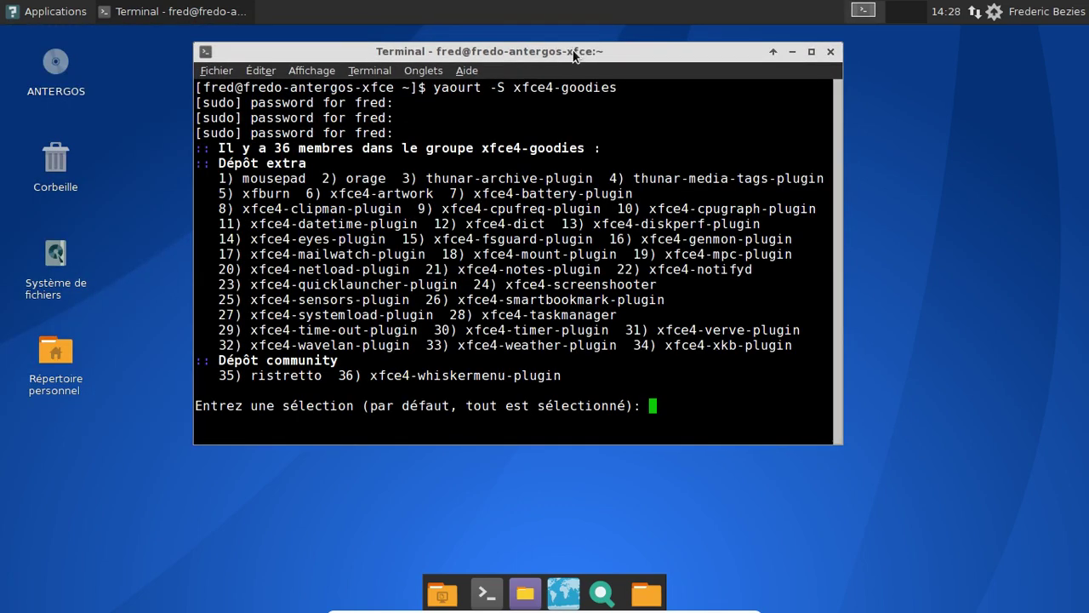
key(Return)
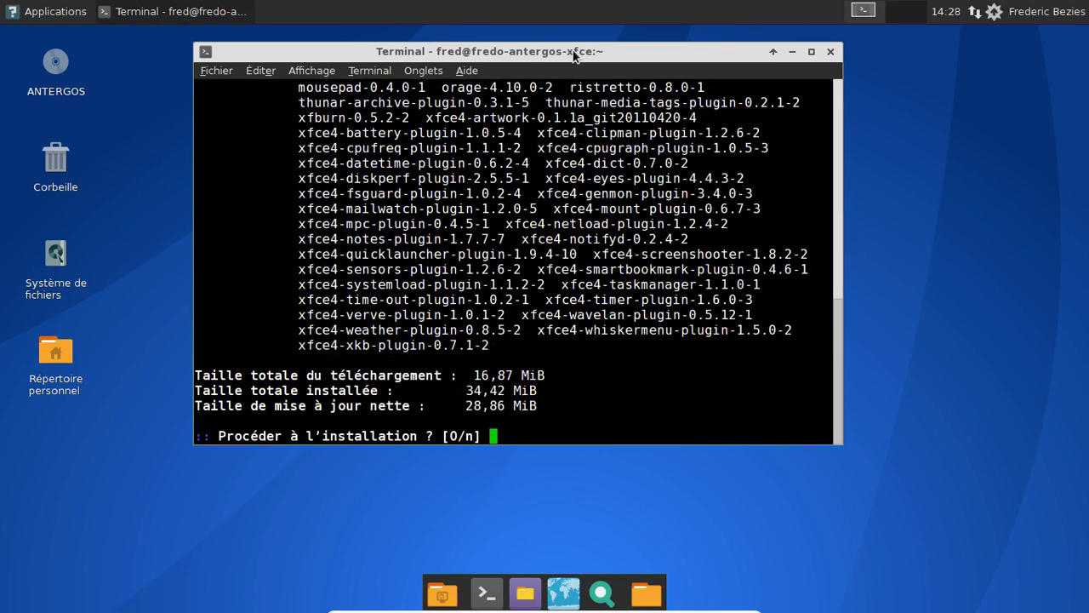
key(Return)
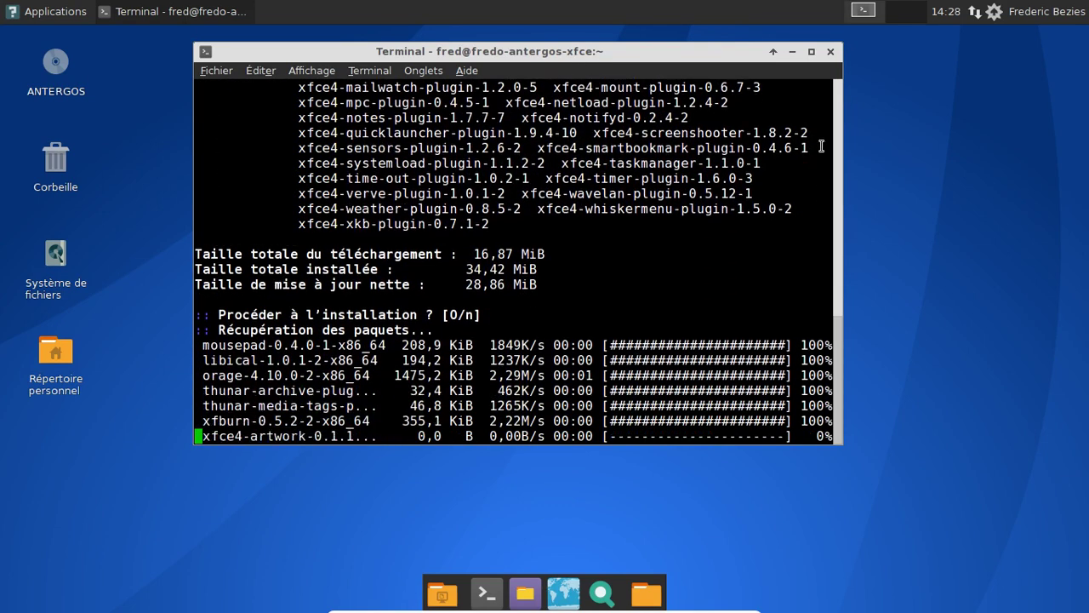
drag(838, 358, 857, 214)
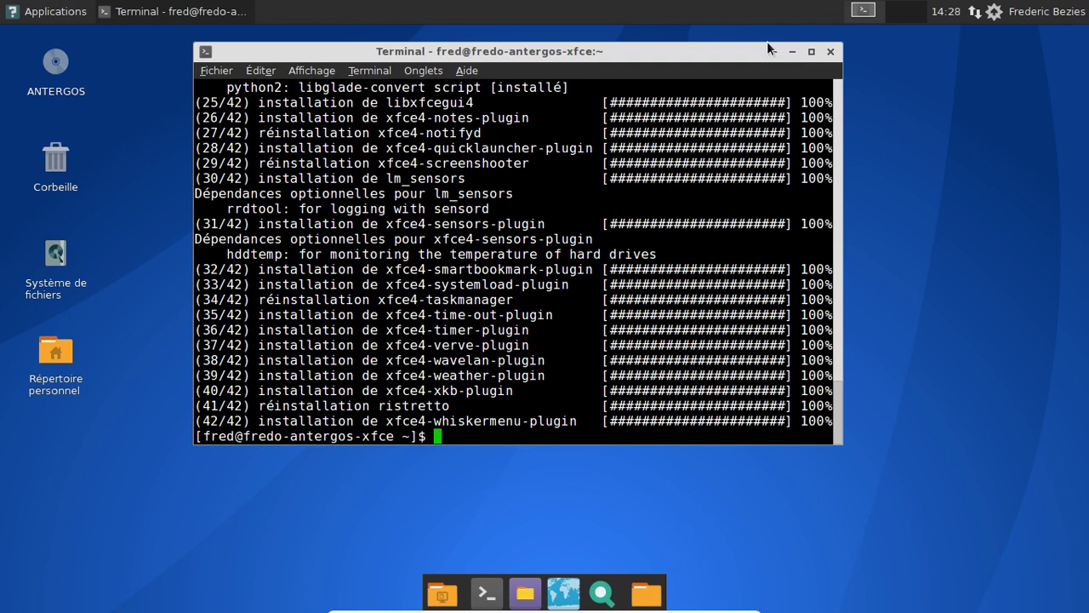
- Open the desktop panel's dialog for adding new items and add the "Mélangeur audio" plugin
right_click(748, 17)
click(726, 9)
right_click(726, 8)
click(877, 85)
scroll(584, 274, down, 3)
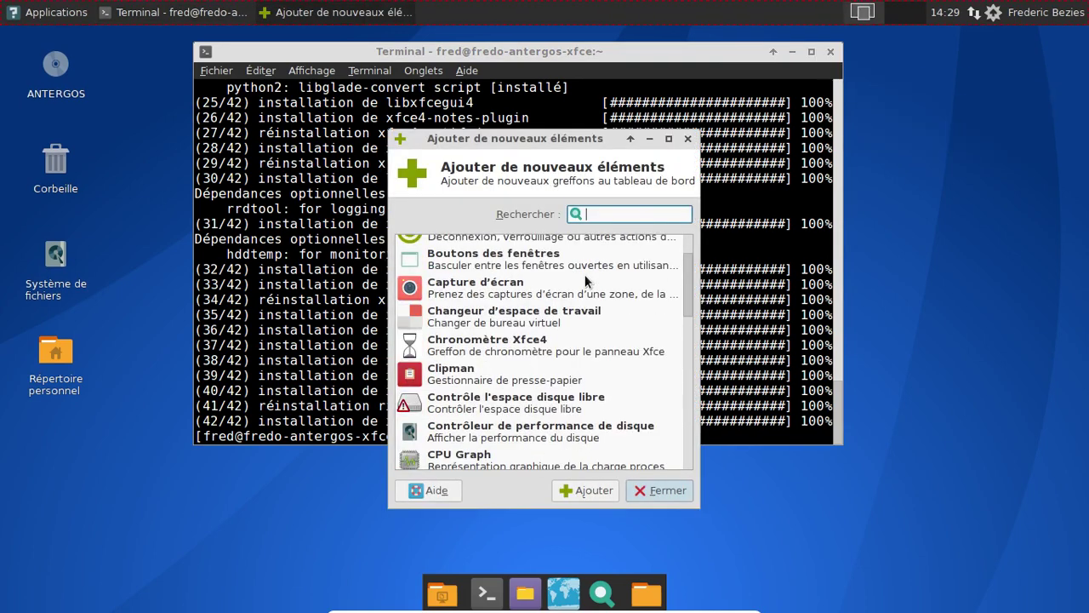
scroll(585, 274, down, 5)
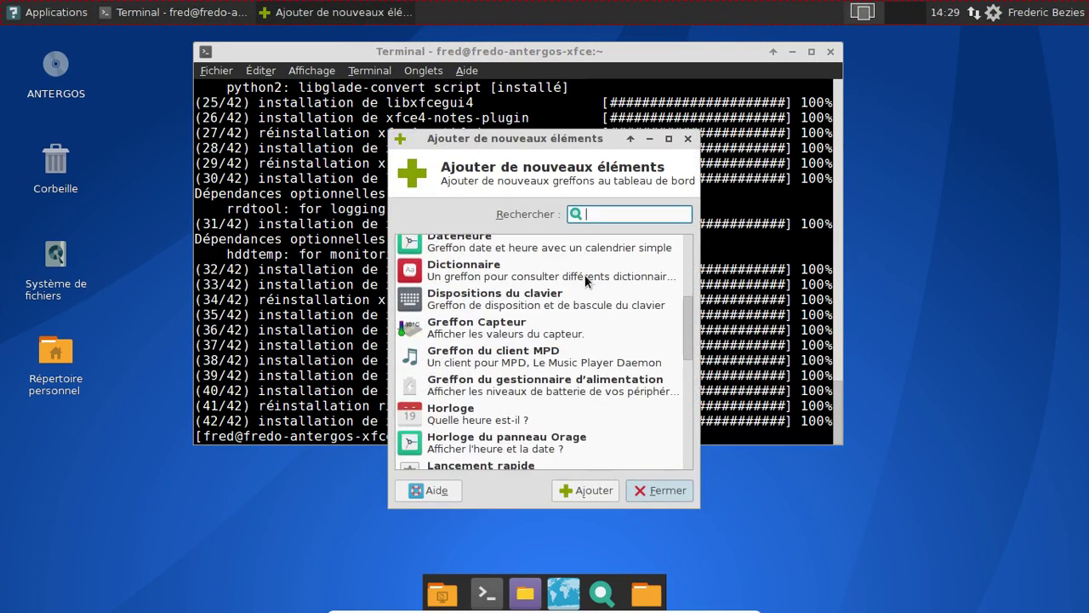
scroll(585, 274, down, 3)
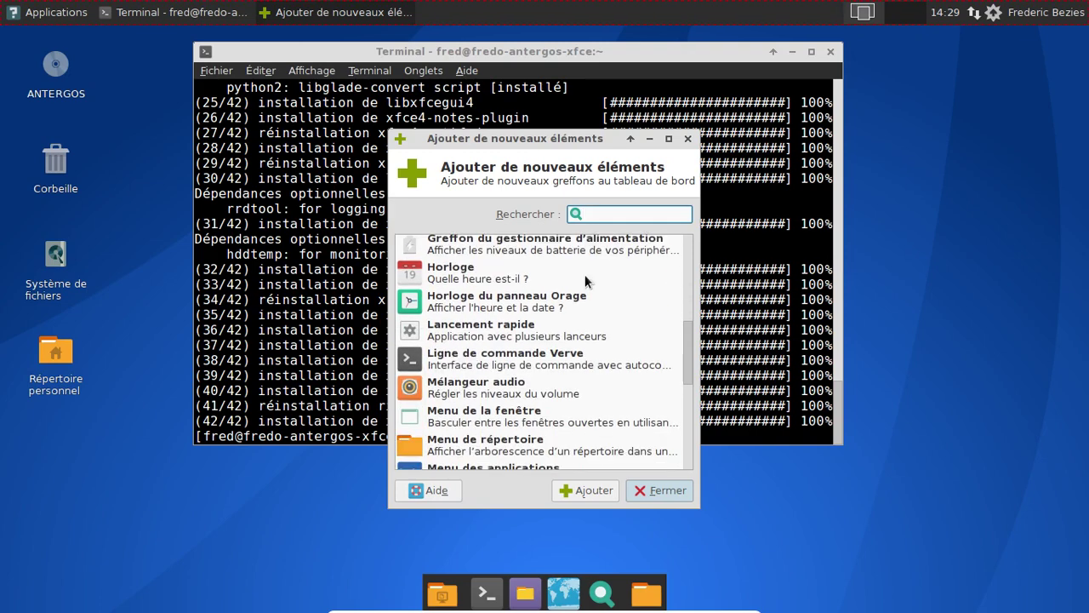
scroll(584, 274, down, 2)
click(554, 311)
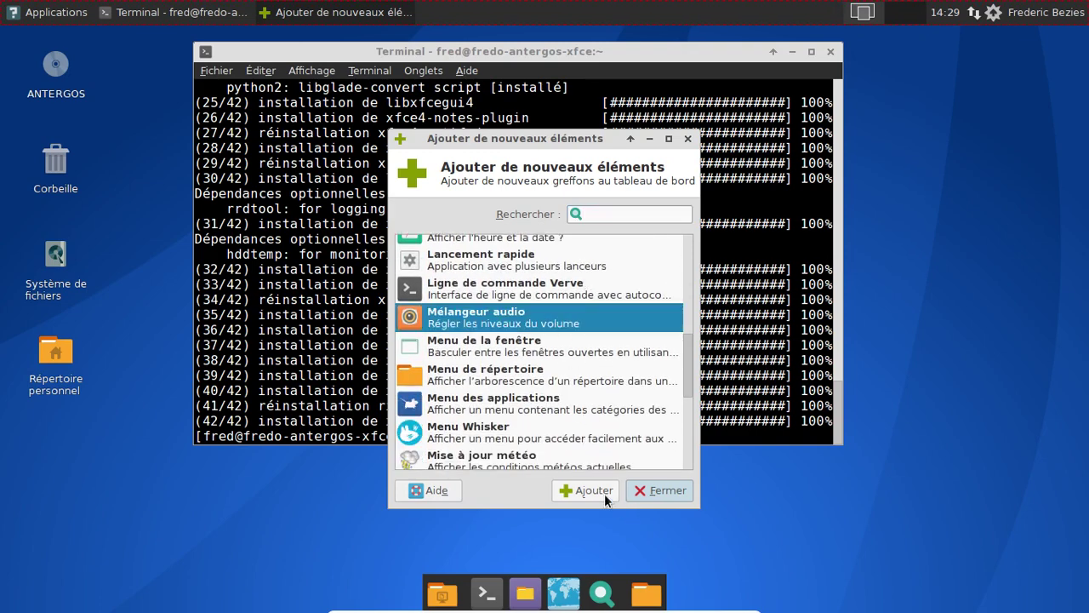
click(604, 493)
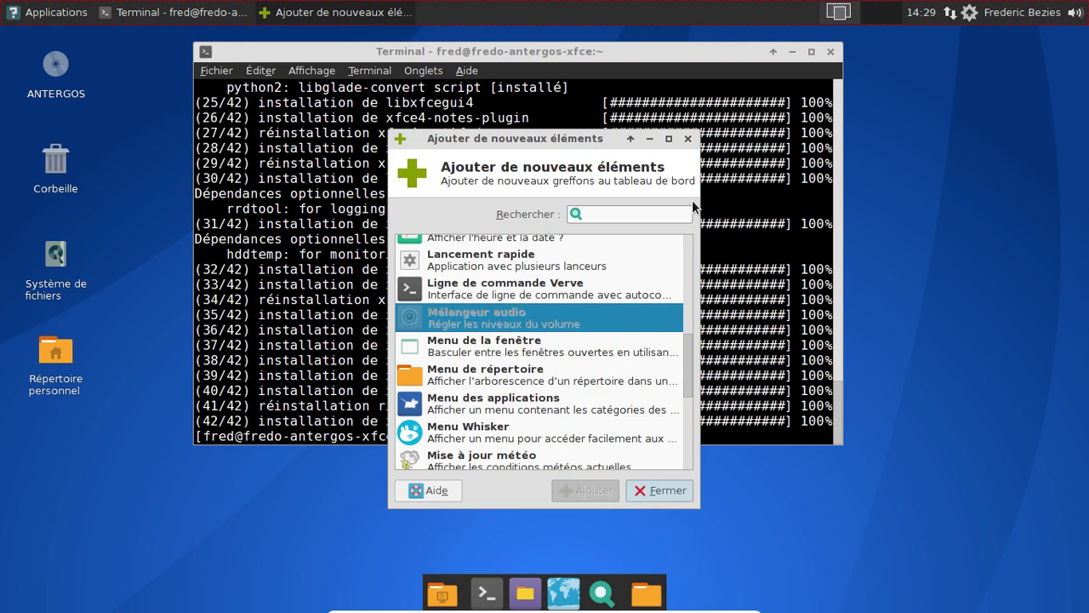
- Add the "Mise à jour météo" plugin to the panel
scroll(537, 404, down, 1)
click(535, 423)
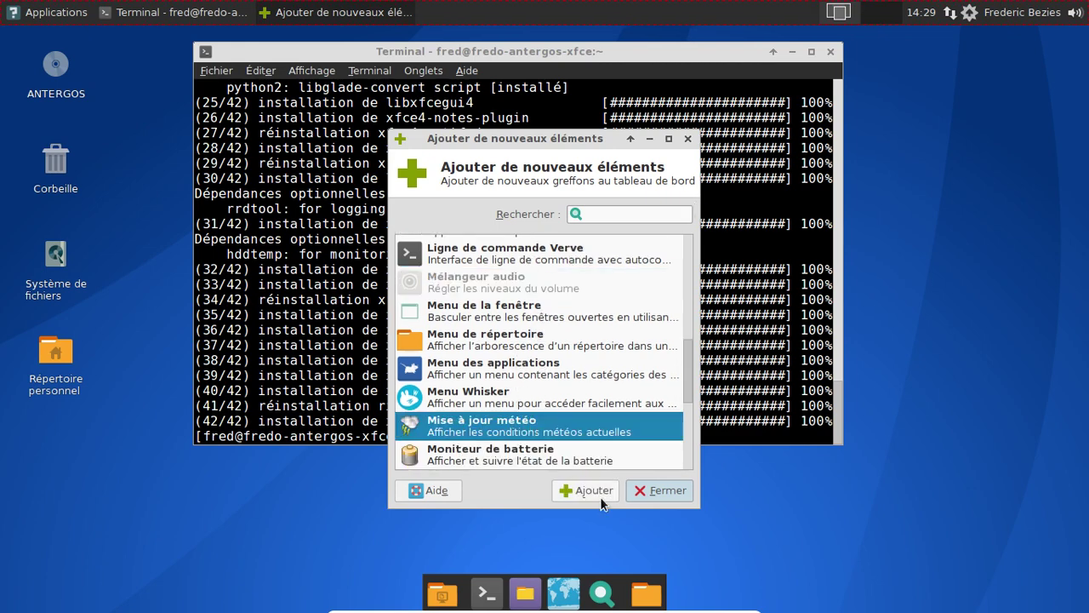
click(604, 497)
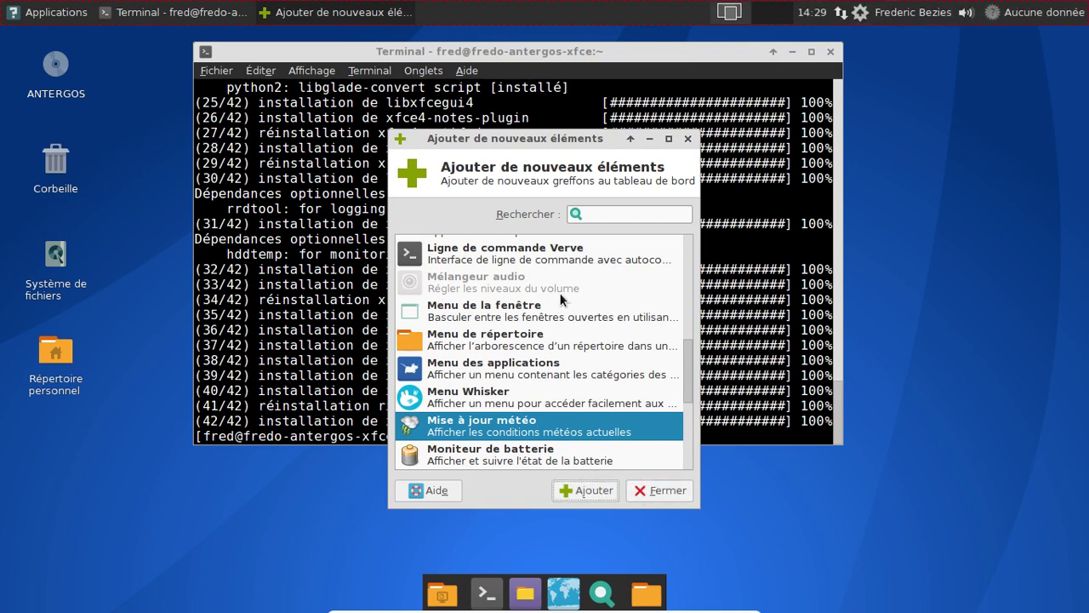
- Add the "Menu Whisker" plugin to the panel and close the dialog for adding items
scroll(560, 298, down, 2)
scroll(560, 298, down, 5)
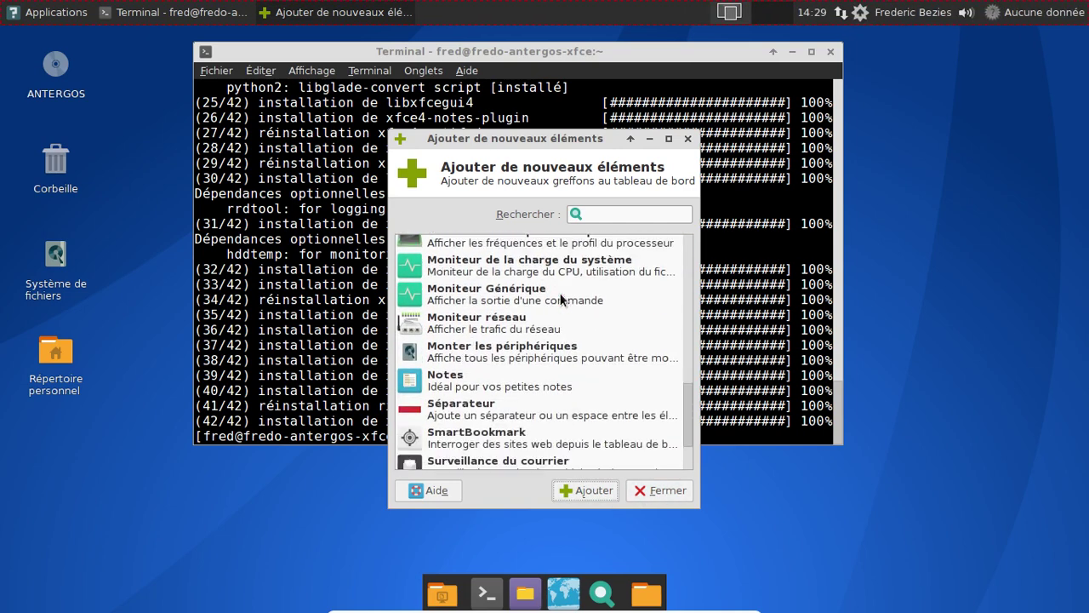
scroll(560, 298, down, 2)
scroll(560, 298, up, 5)
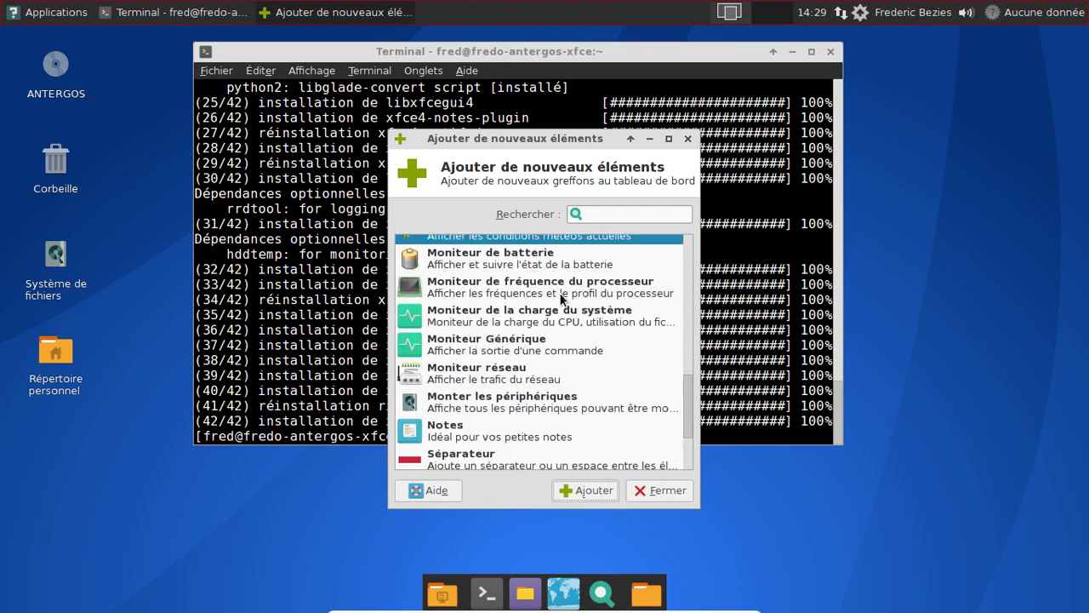
scroll(560, 293, up, 3)
scroll(500, 372, down, 2)
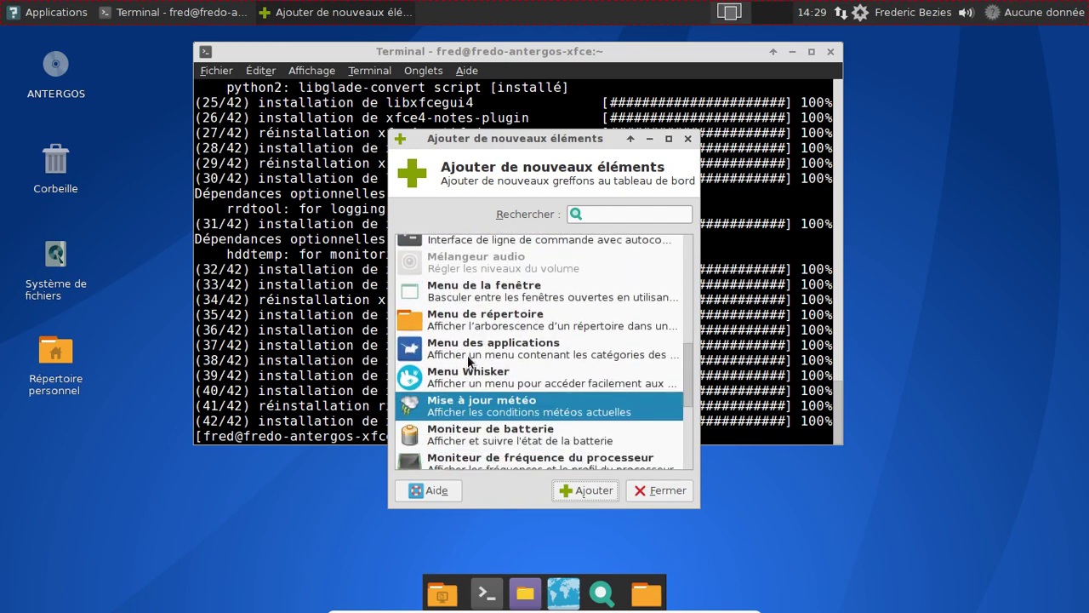
click(468, 361)
click(481, 376)
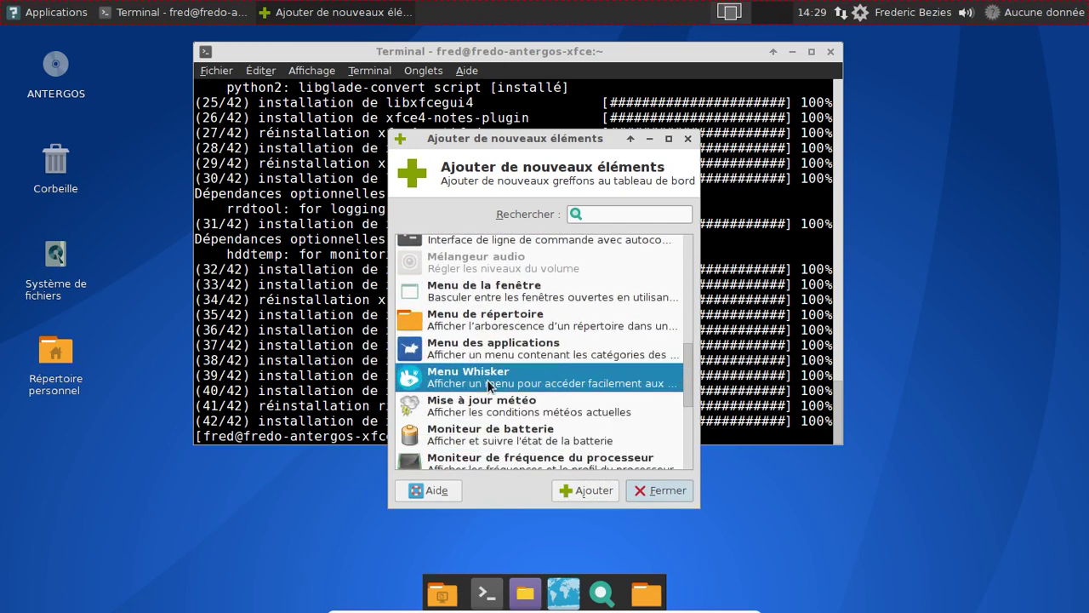
click(614, 492)
click(667, 491)
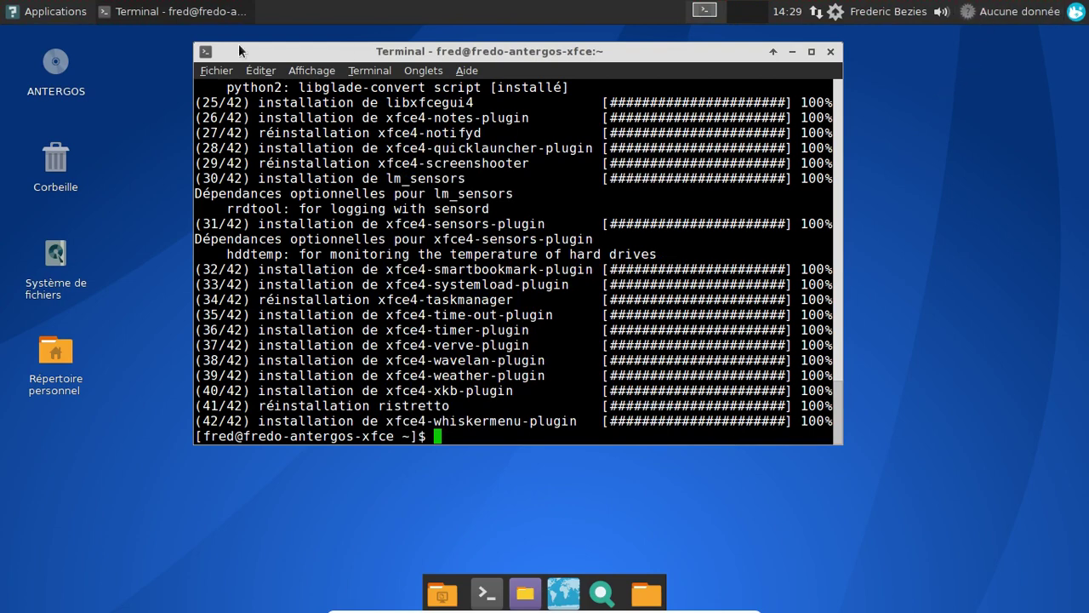
- Remove the "Menu des applications" item from the panel and confirm the removal
right_click(53, 12)
click(73, 65)
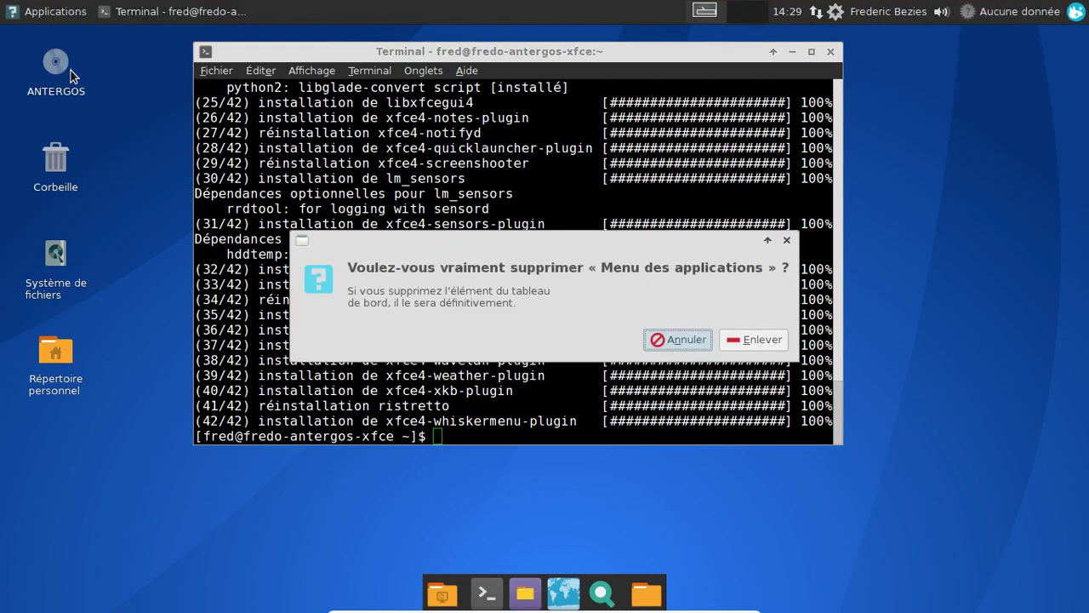
click(754, 339)
- Move the Whisker menu to the very start of the panel, ahead of the window buttons, and briefly open it to check it
right_click(1076, 11)
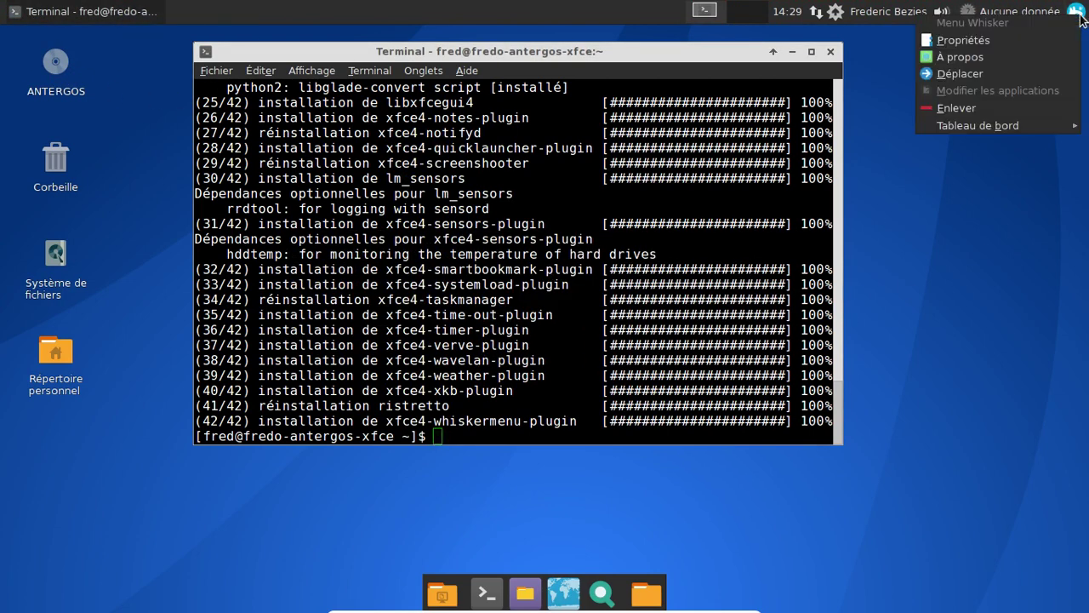
click(1004, 71)
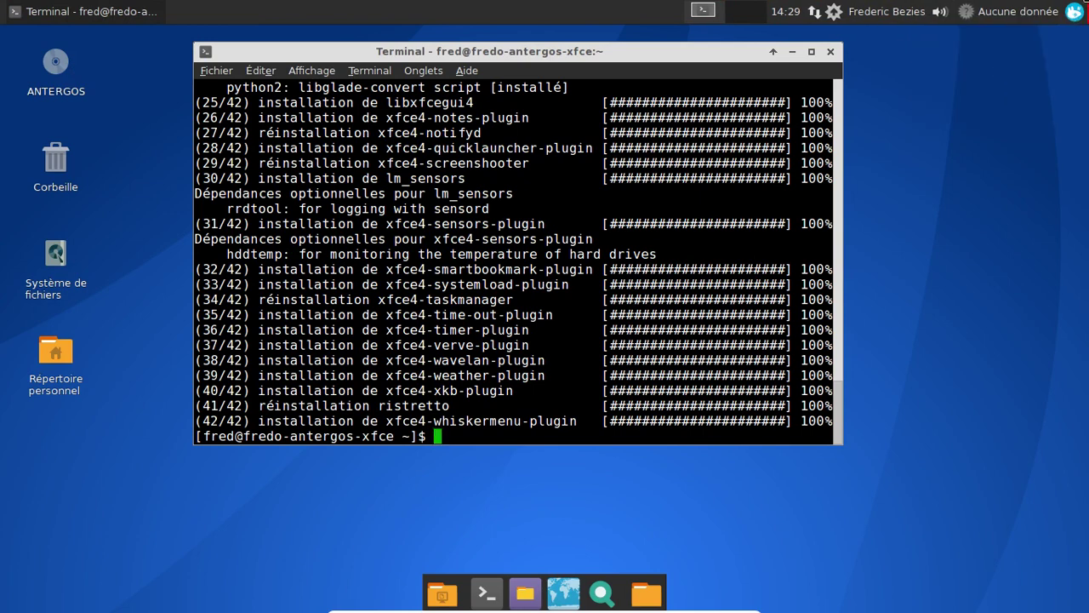
click(13, 12)
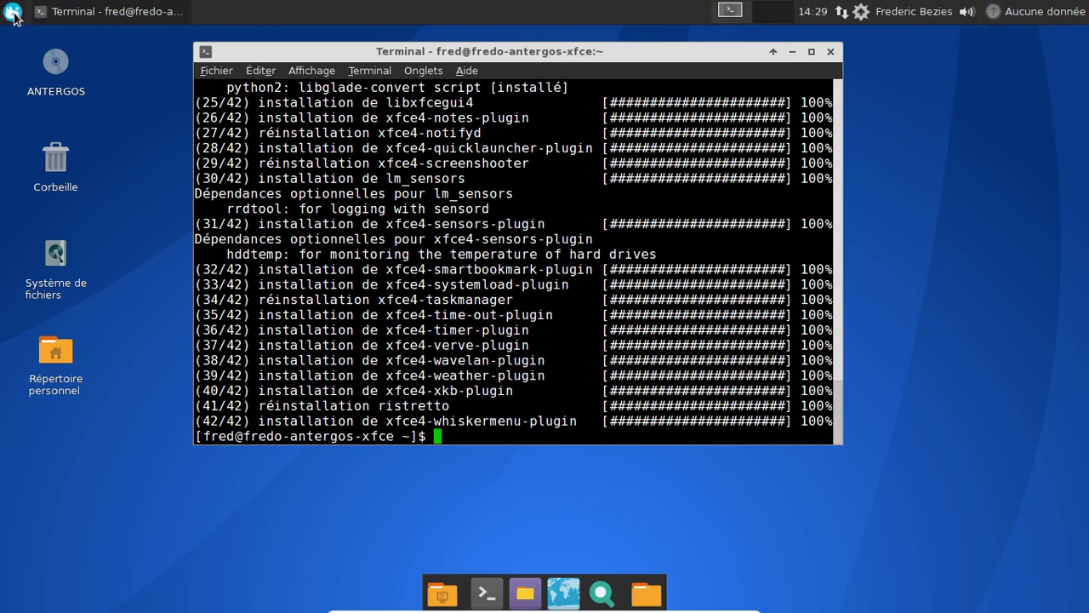
click(13, 12)
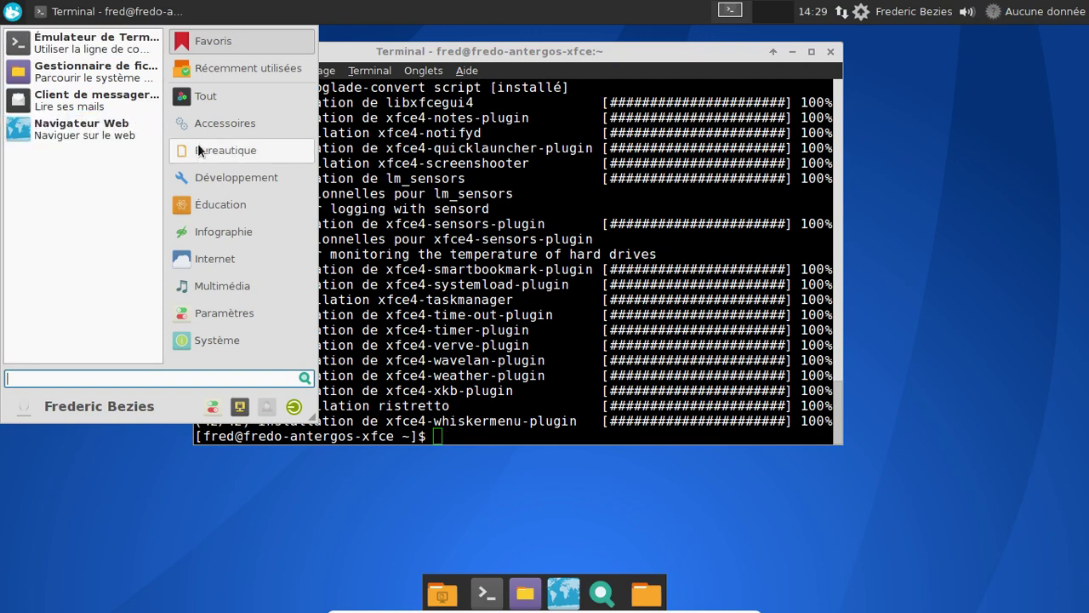
click(655, 51)
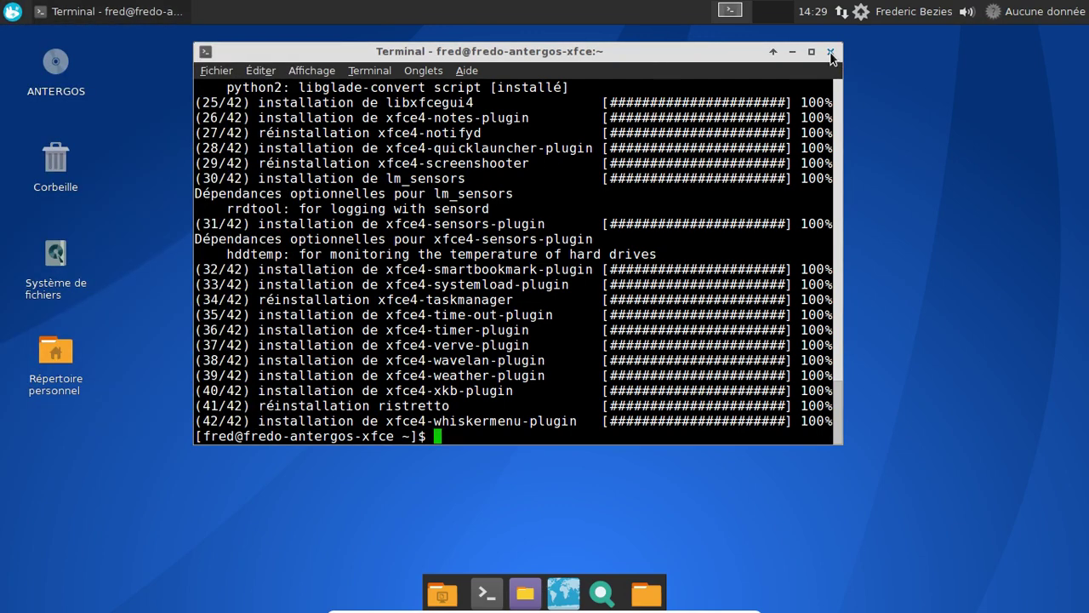
- Open the weather plugin's properties and review its location, units, appearance and scrolling-label settings
right_click(1021, 9)
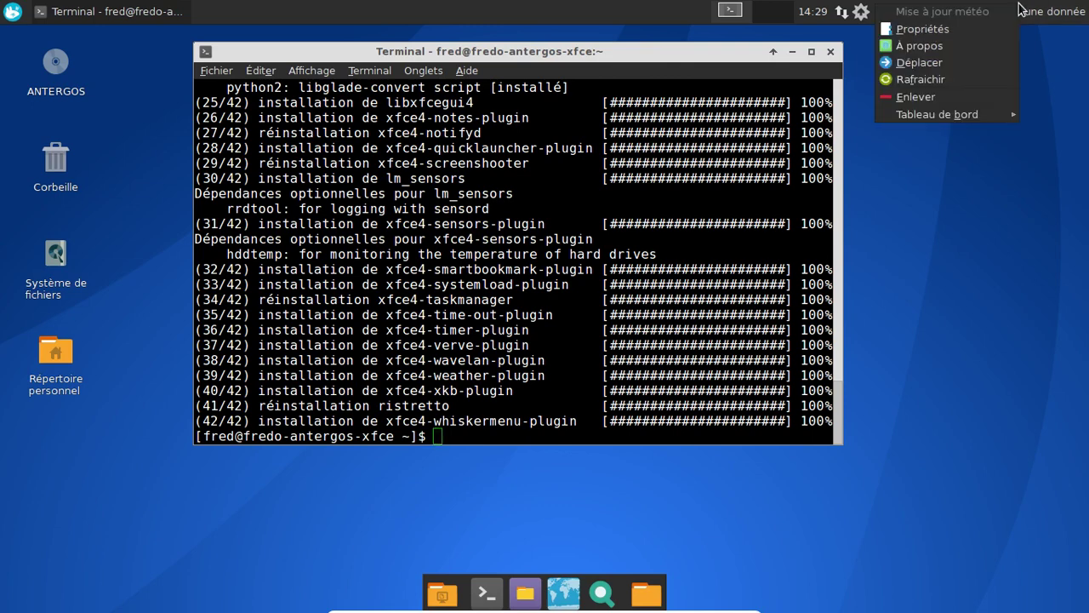
click(948, 28)
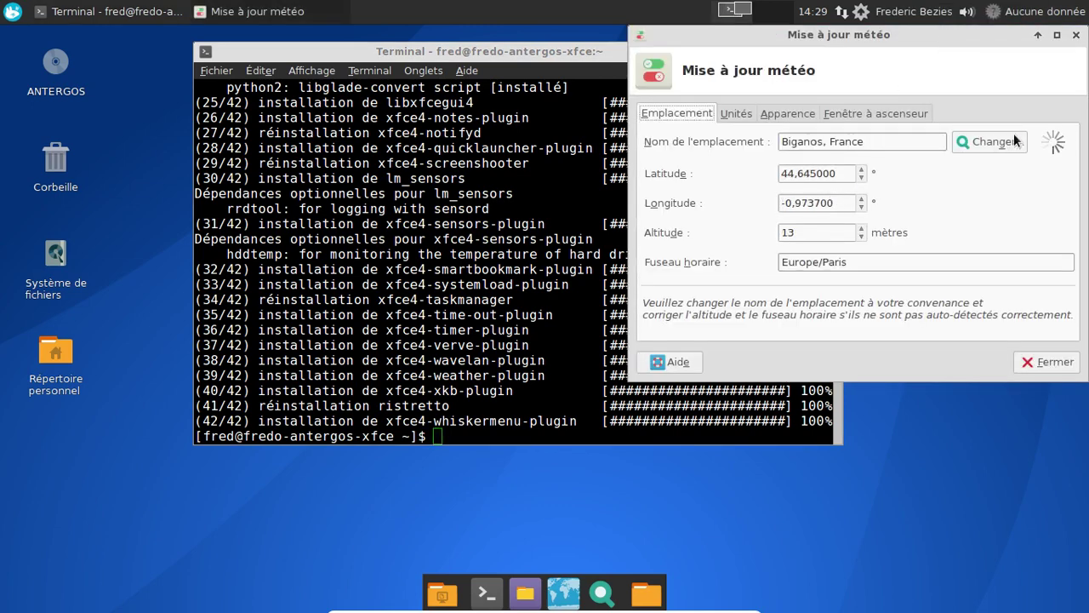
click(836, 110)
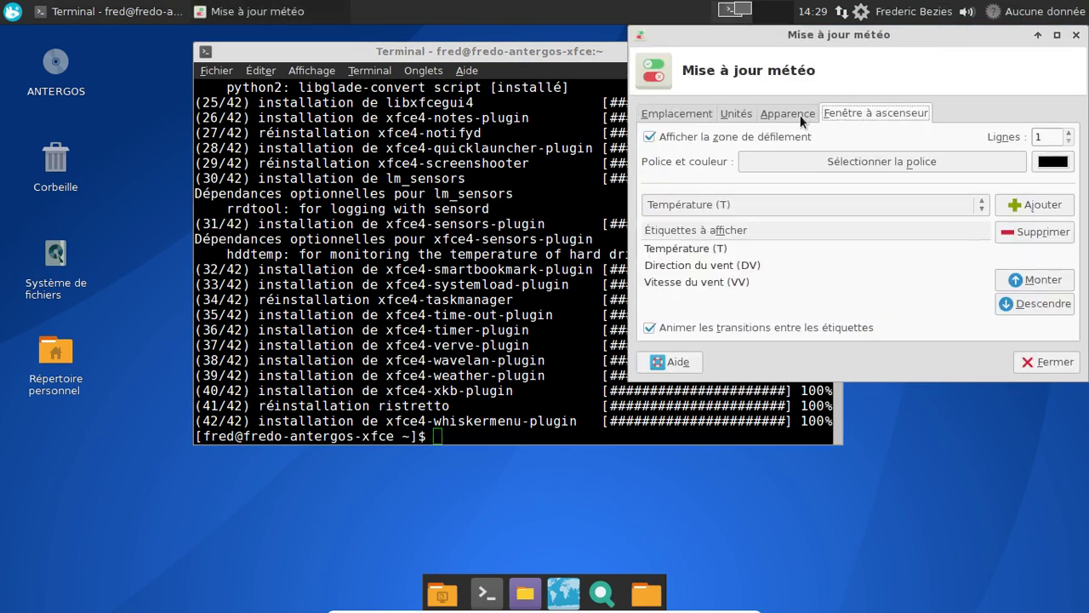
click(799, 114)
click(733, 114)
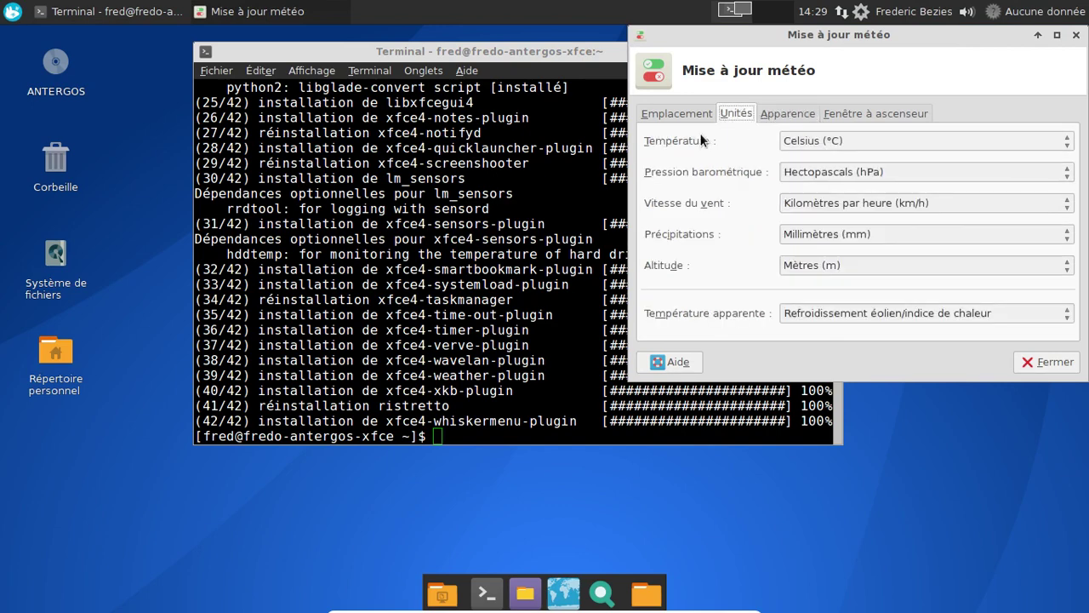
click(663, 114)
click(838, 401)
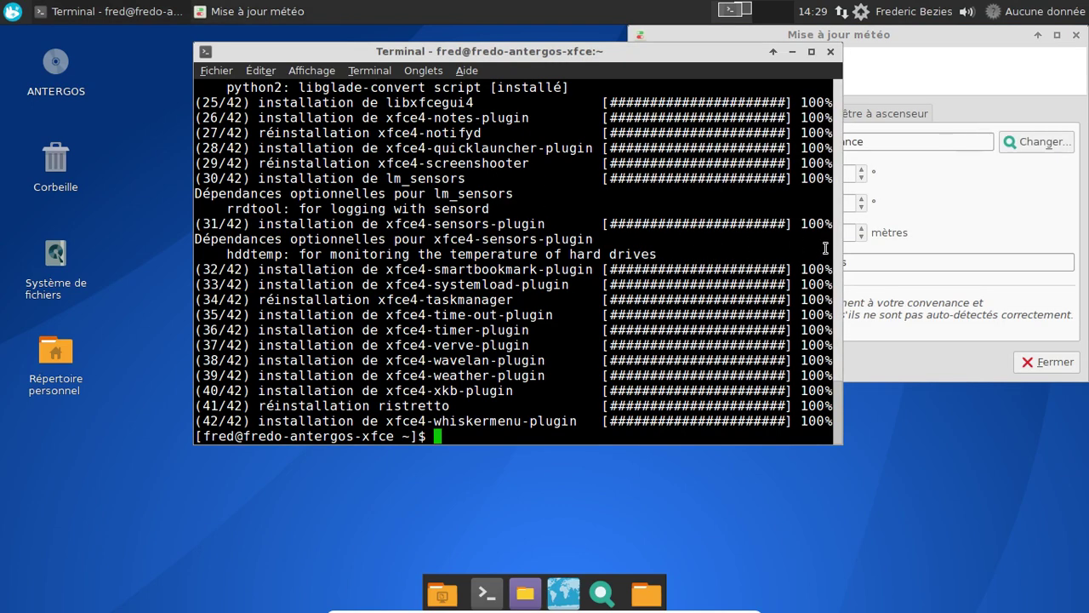
drag(838, 400, 833, 210)
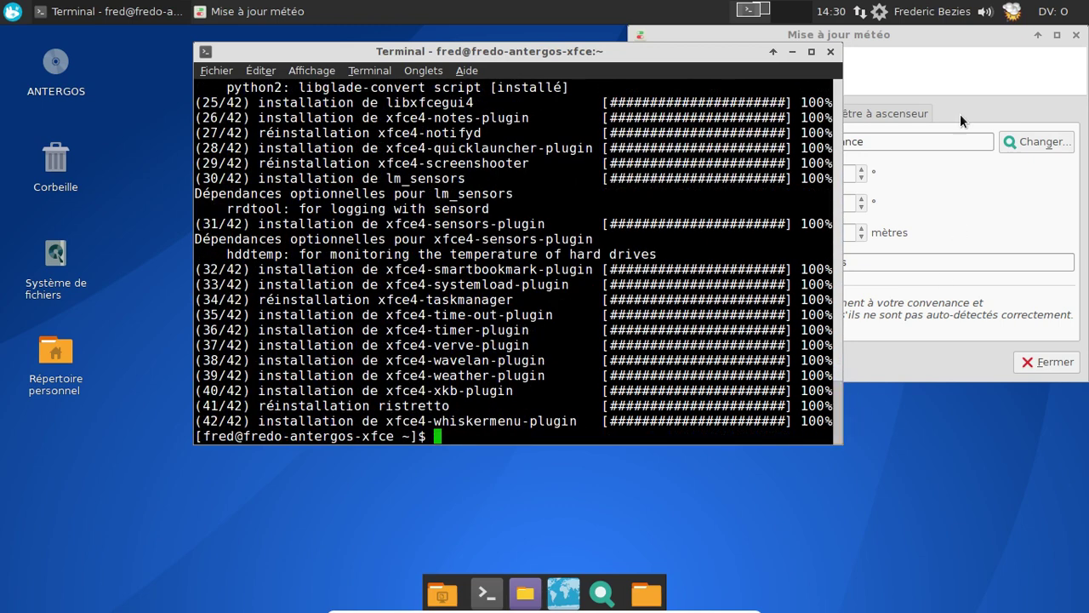
click(942, 49)
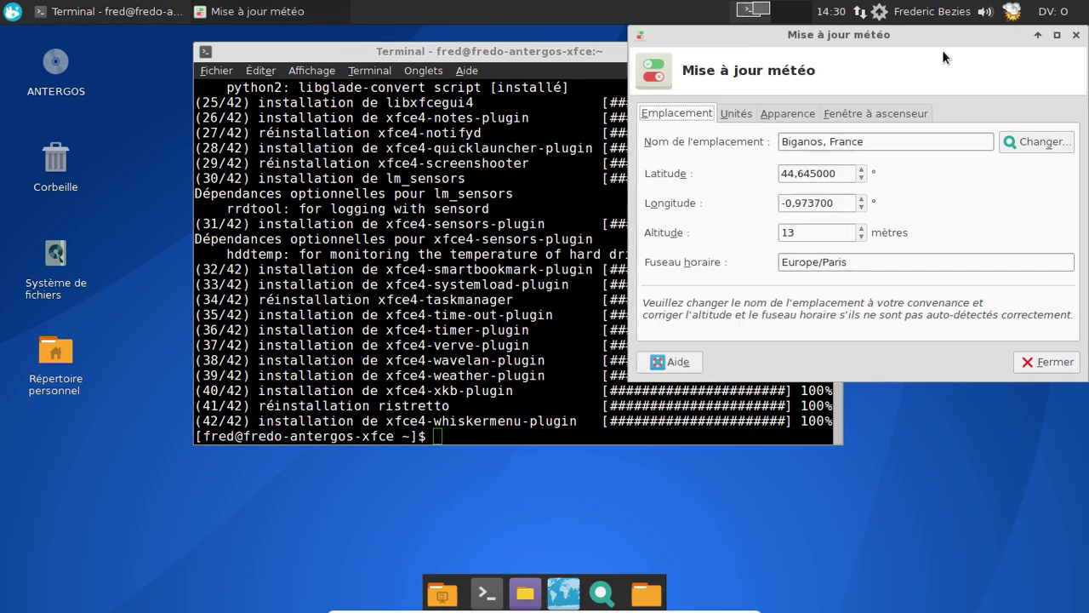
- Remove the "Direction du vent (DV)" and "Vitesse du vent (VV)" labels from the weather plugin's display and close its properties
click(826, 119)
click(706, 266)
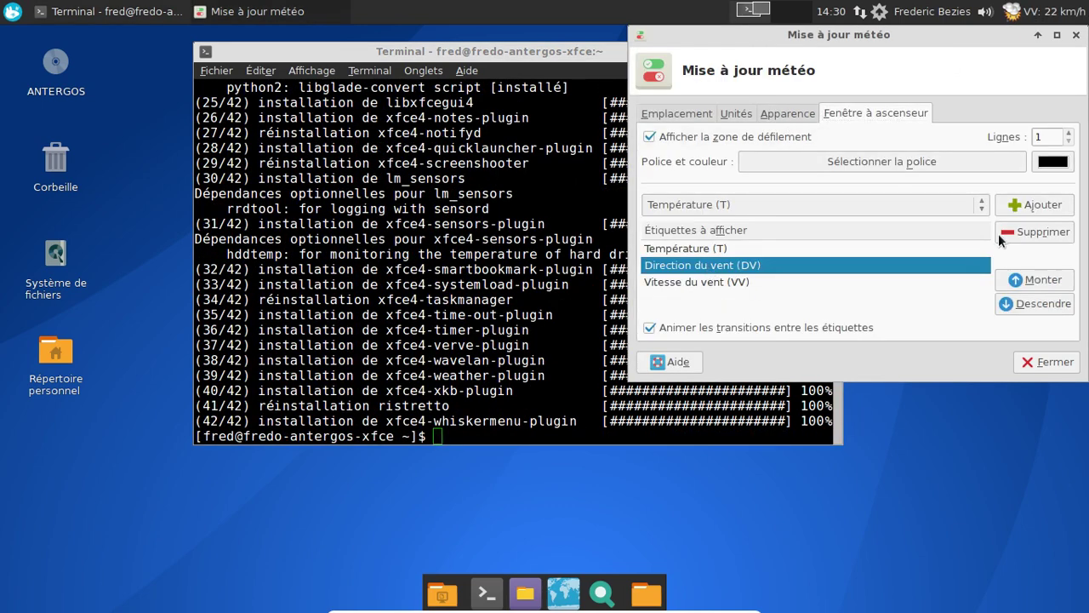
click(1005, 232)
click(756, 266)
click(1020, 234)
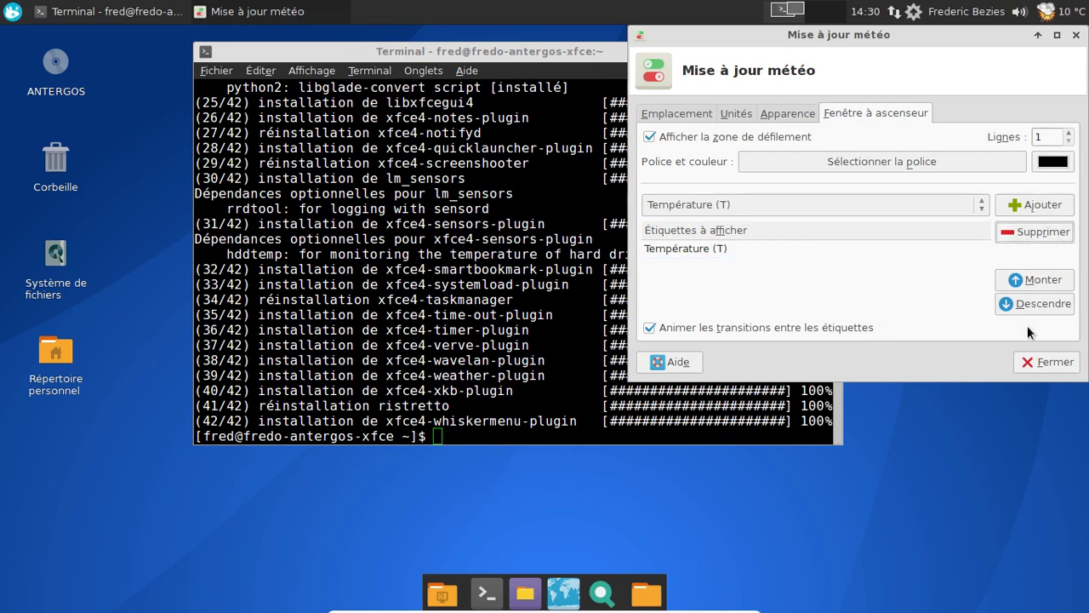
click(1039, 362)
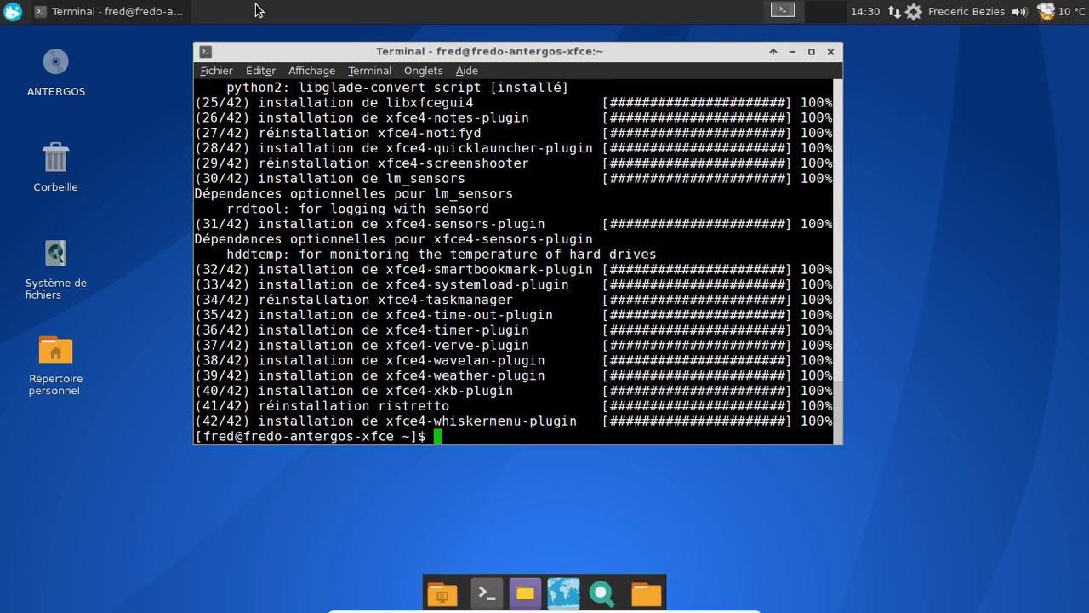
- Launch LibreOffice Draw from the Whisker menu's Bureautique category and close the terminal window
click(12, 11)
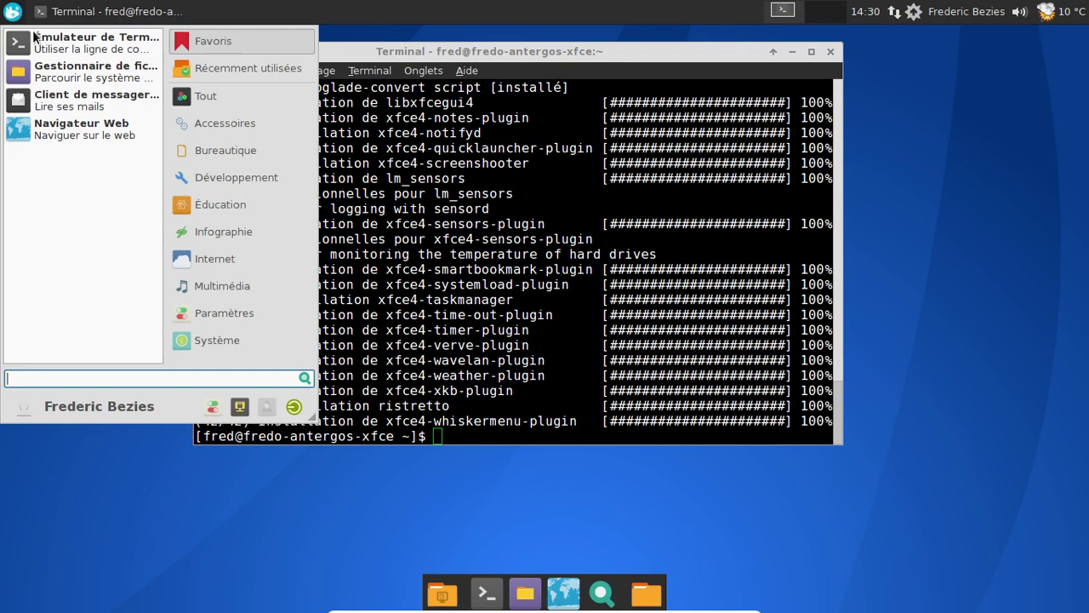
click(255, 149)
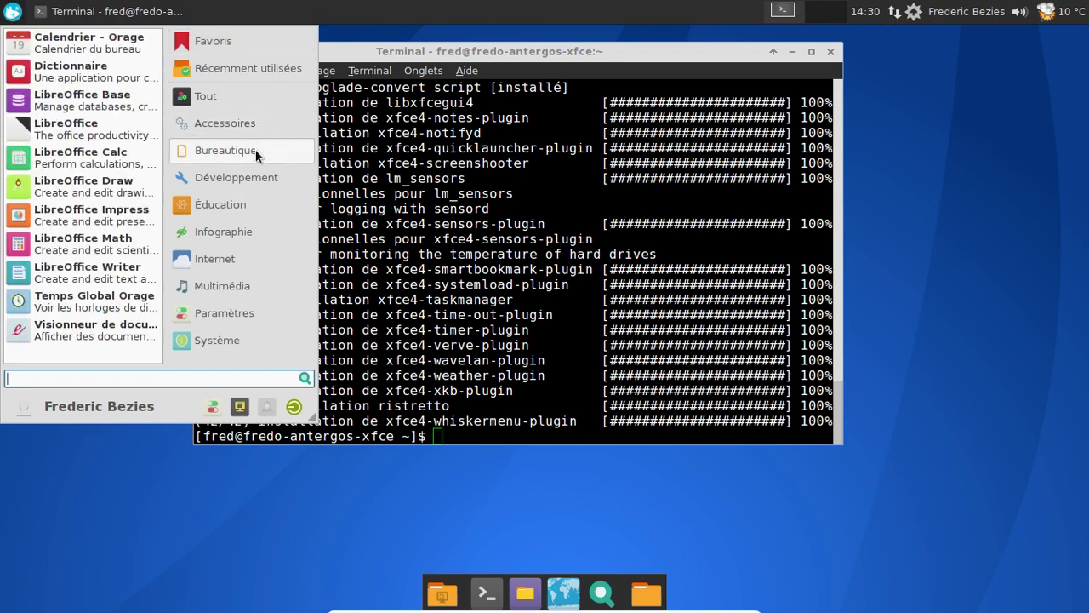
click(97, 197)
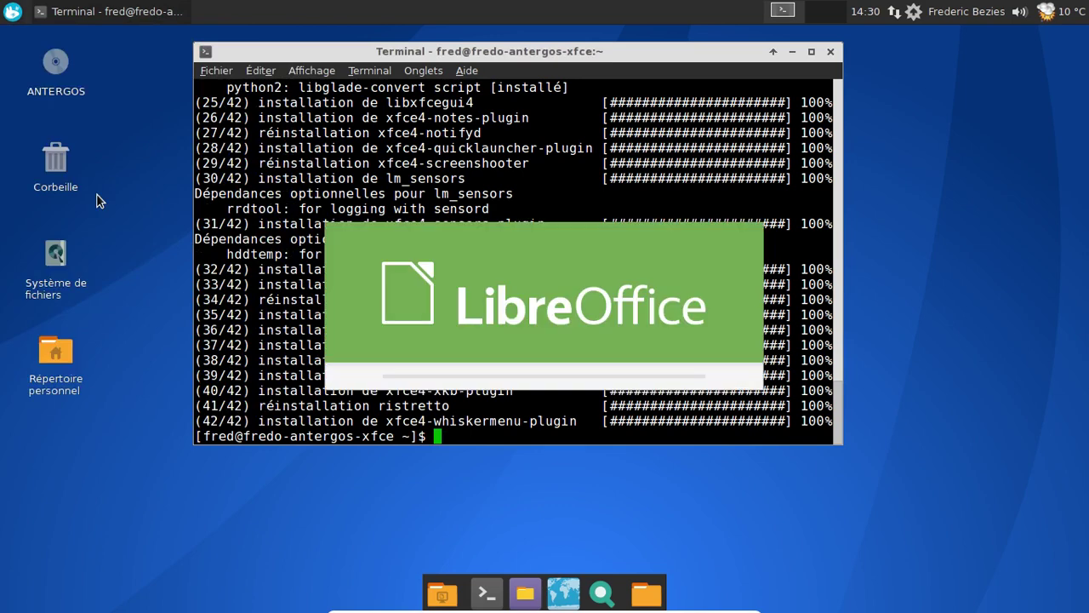
click(831, 53)
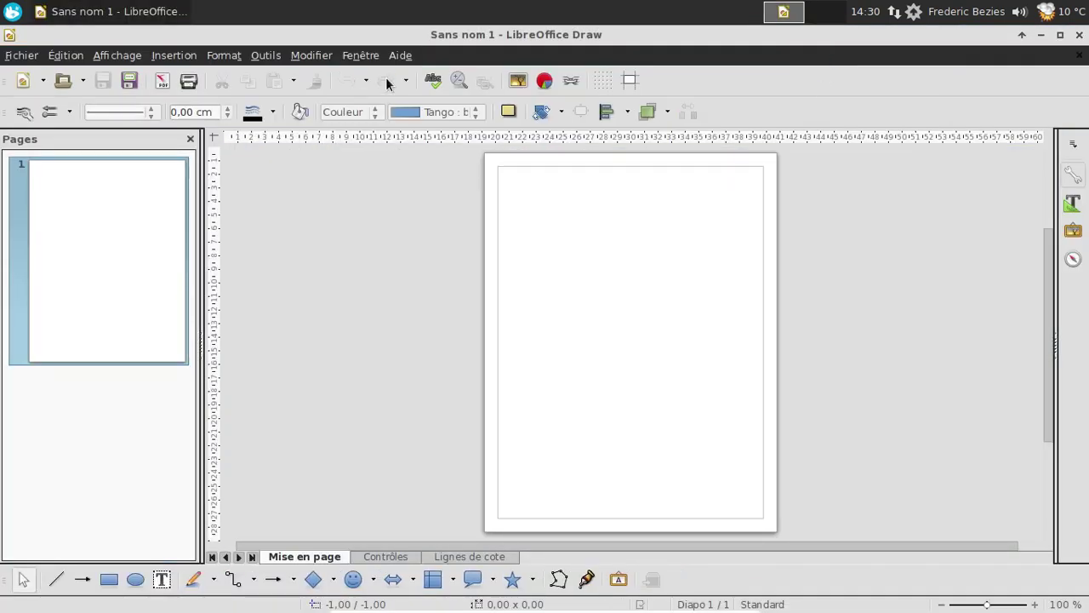
- Check the LibreOffice version in its About information, and close LibreOffice Draw
click(402, 55)
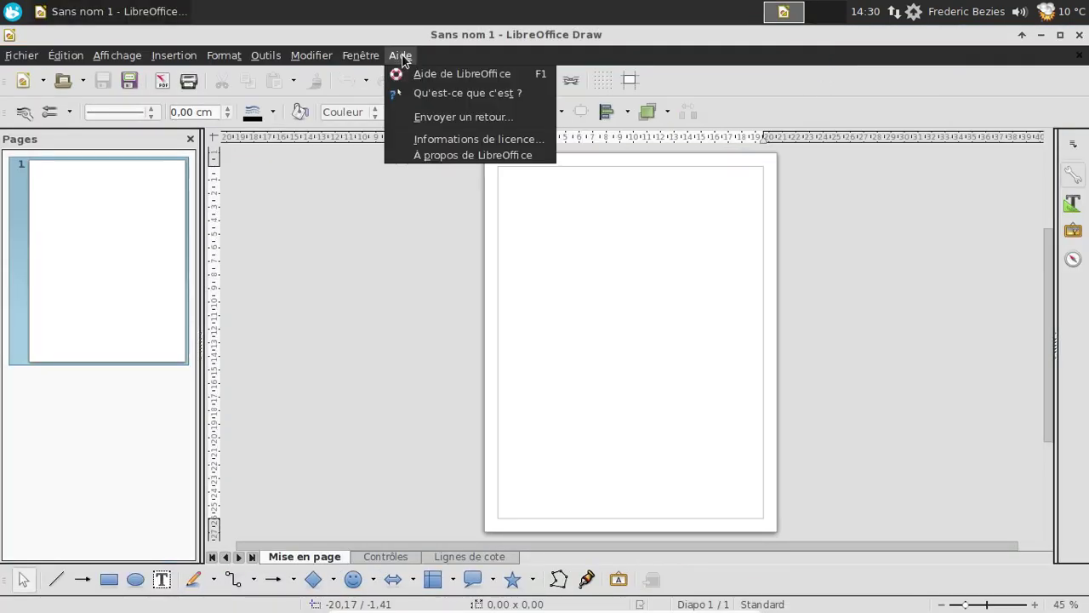
click(466, 157)
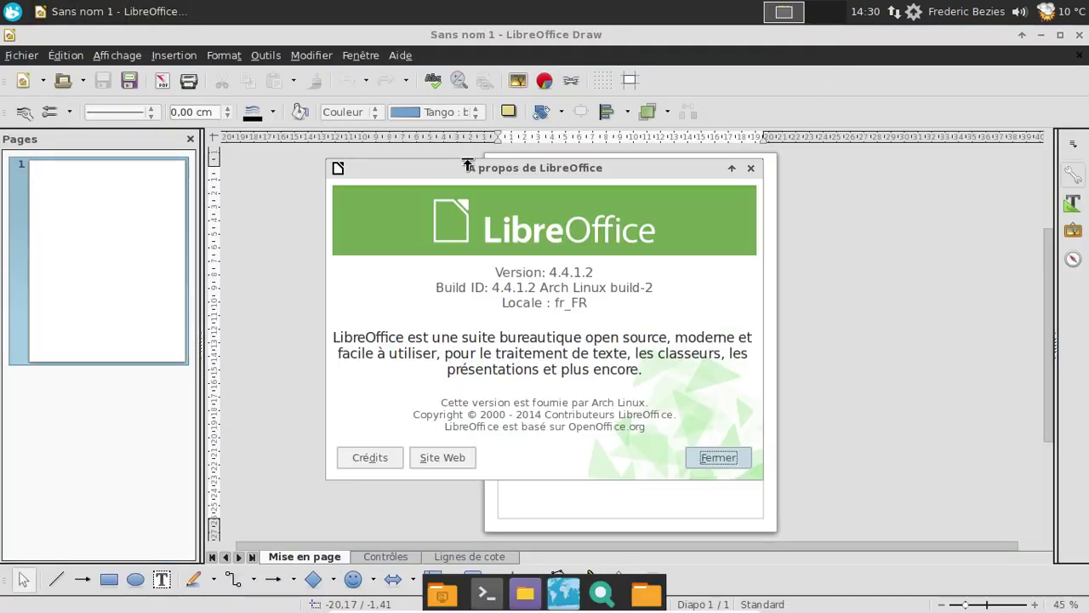
click(751, 168)
click(1080, 34)
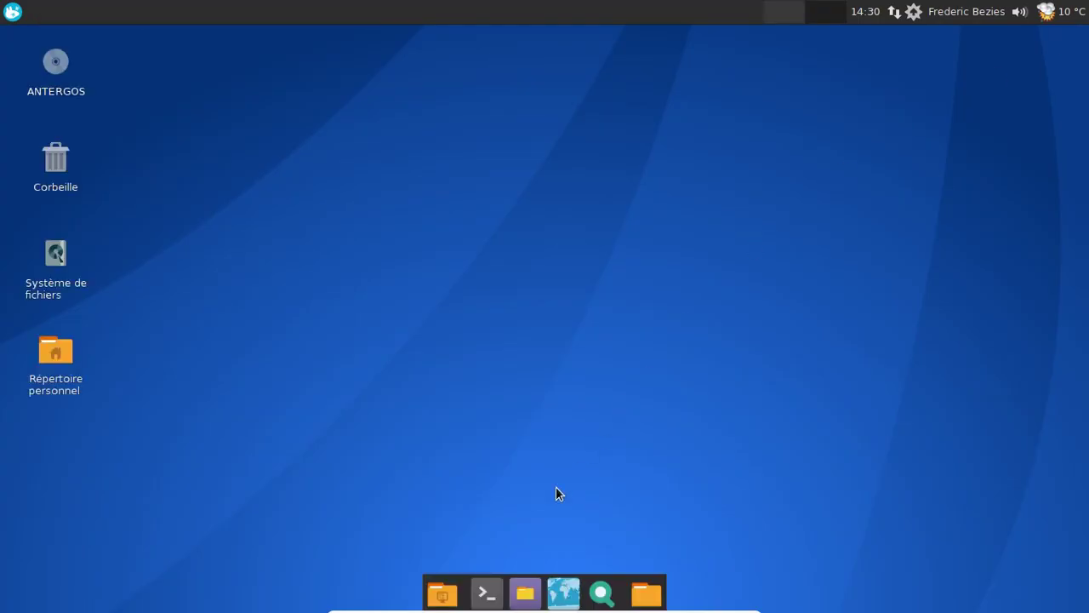
- Enable mounting removable drives when connected and removable media when inserted in Xfce's removable drives and media settings
click(11, 14)
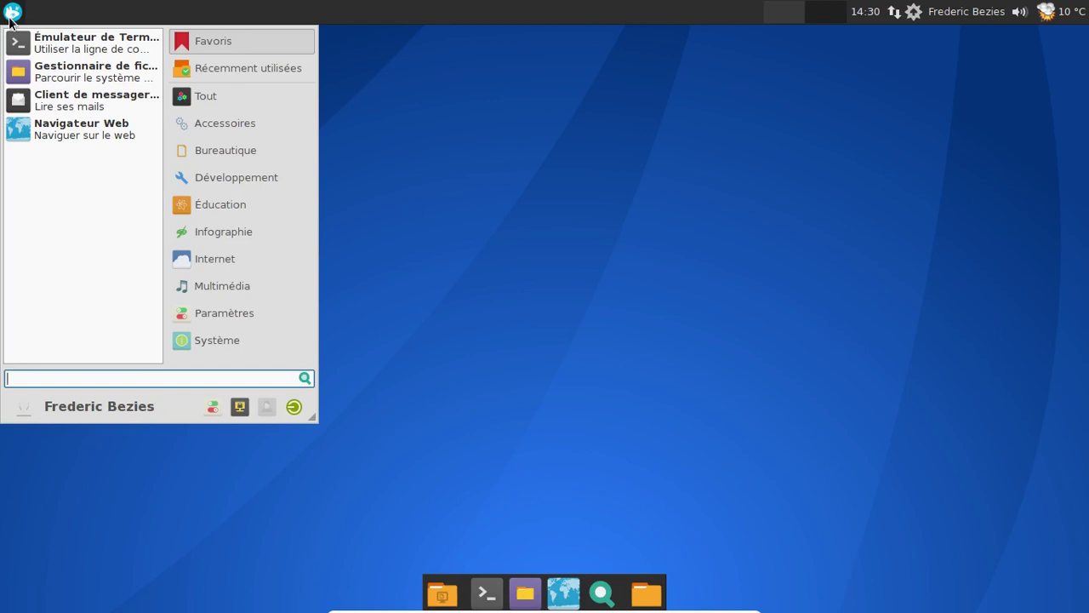
click(213, 406)
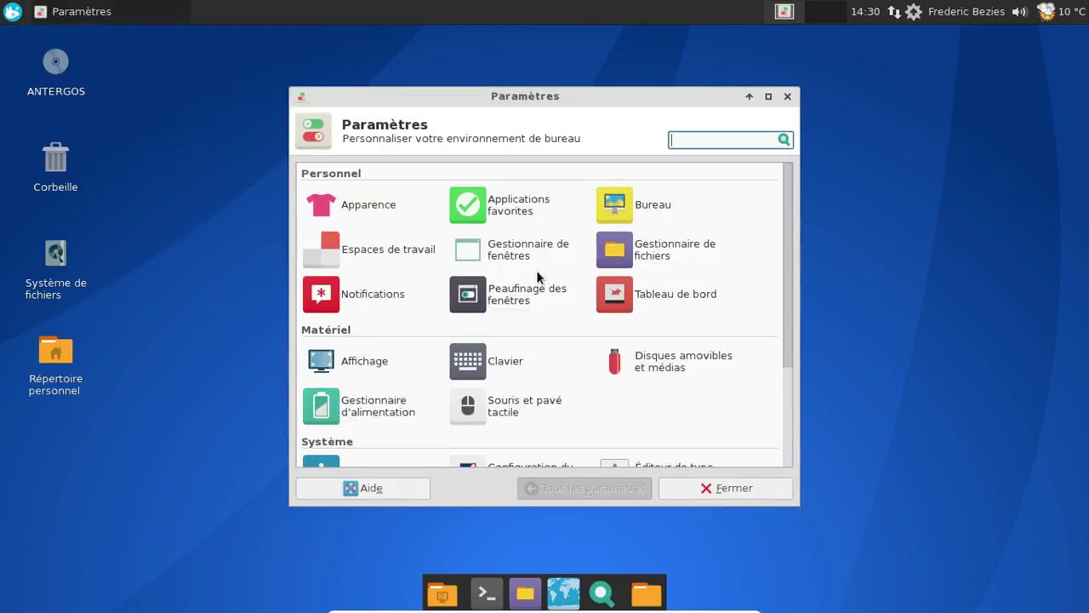
click(658, 367)
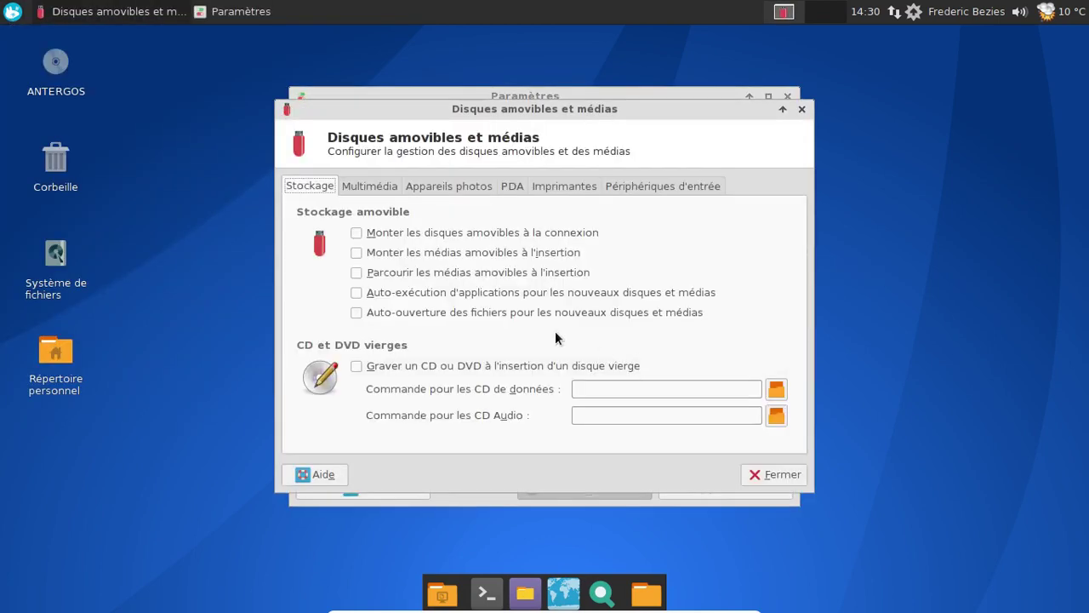
click(358, 235)
click(356, 253)
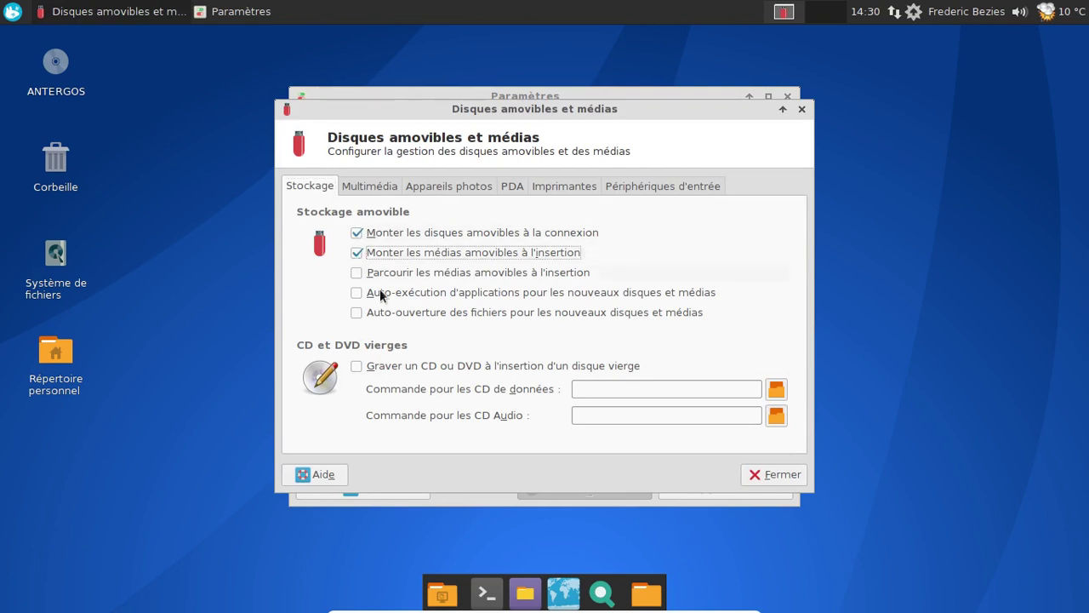
click(770, 474)
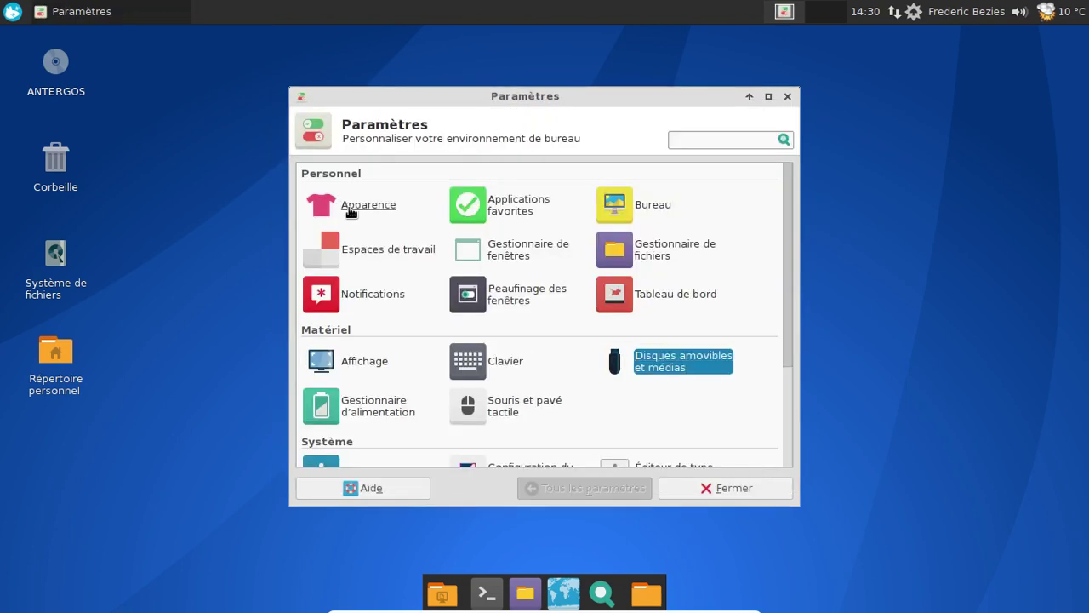
- Try the Xfce style with the Adwaita and GNOME icon themes in the appearance settings, and check the look in the Whisker menu
click(350, 211)
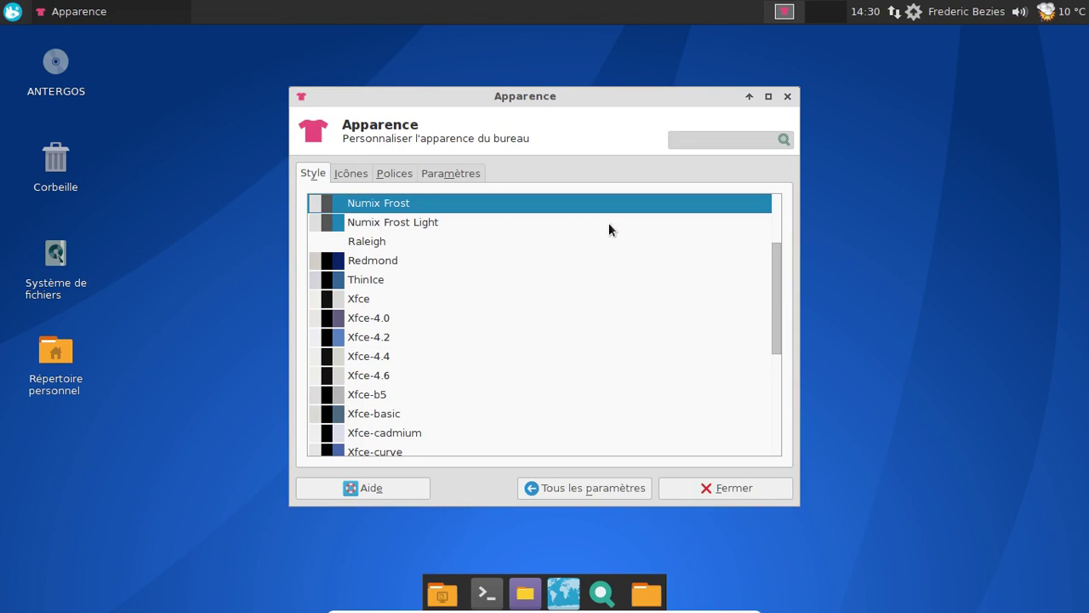
click(410, 300)
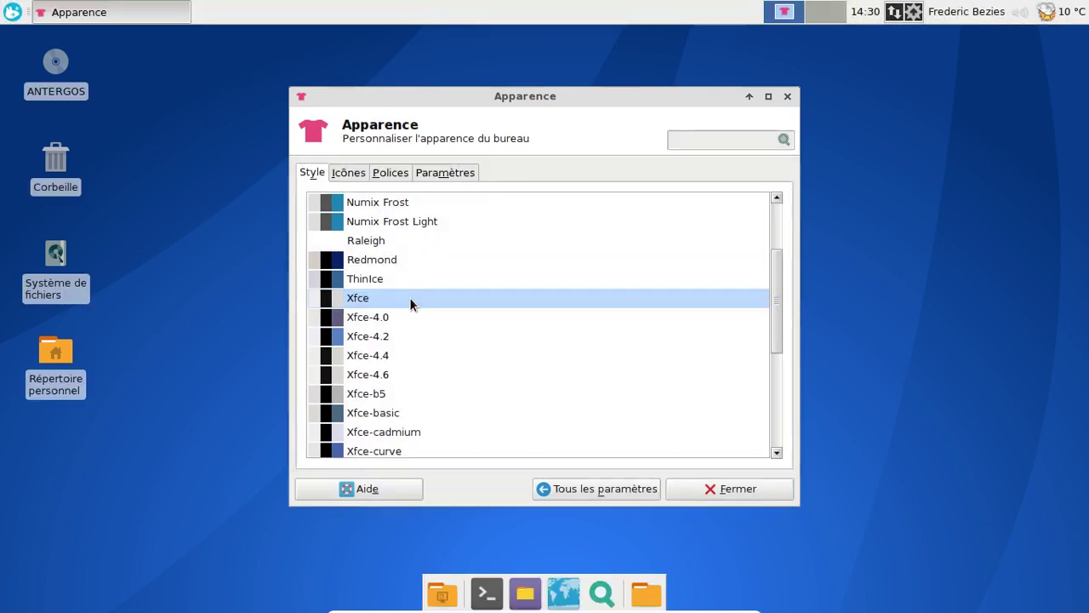
click(349, 173)
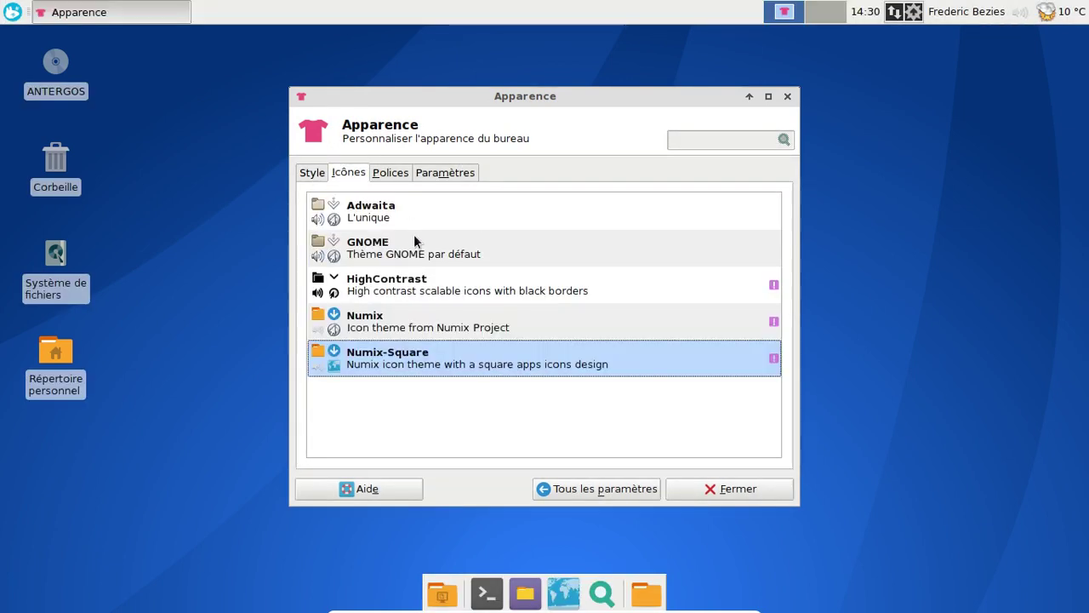
click(369, 219)
click(356, 256)
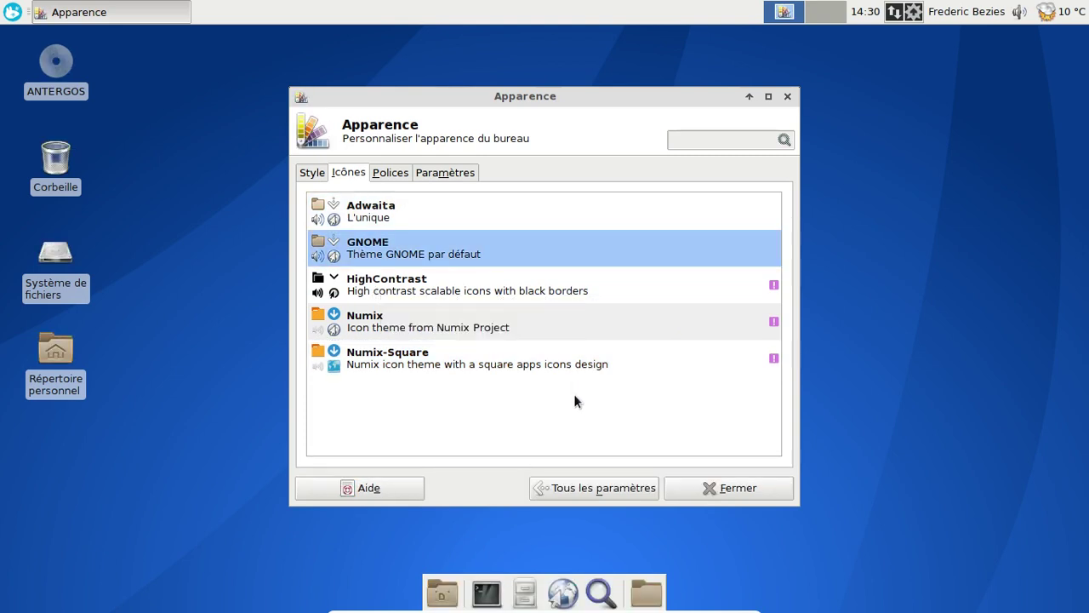
click(12, 11)
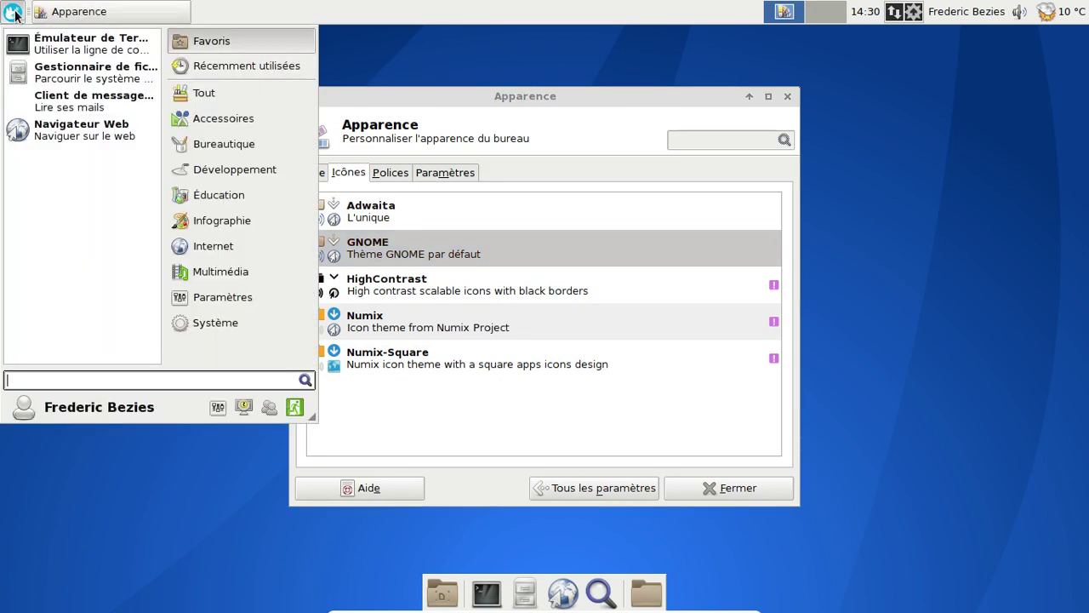
click(12, 12)
- Restore the Numix Frost style and the Numix-Square icon theme, and close the appearance settings
click(322, 174)
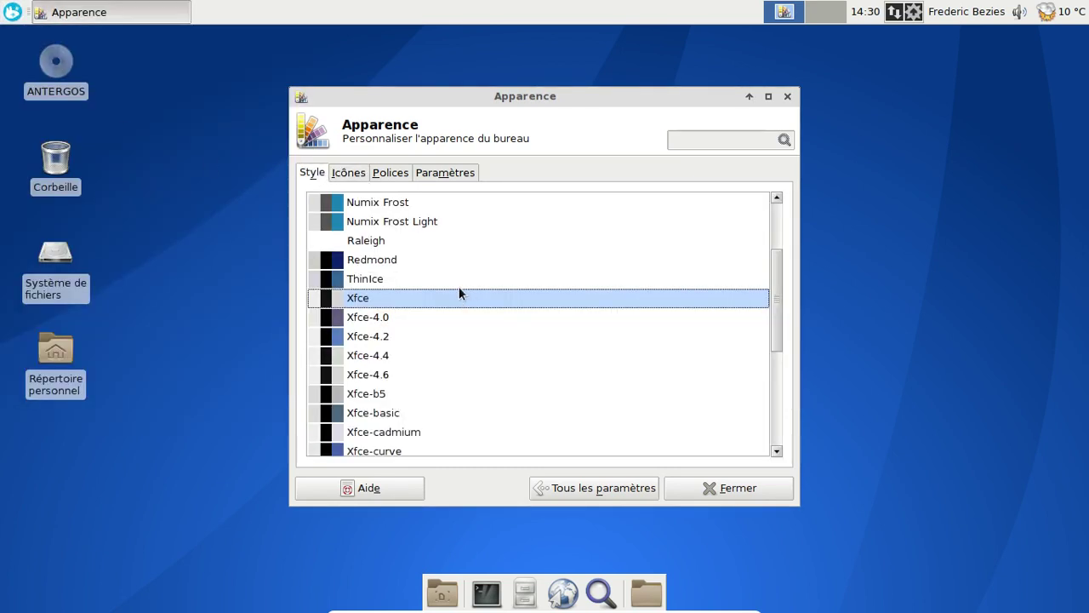
scroll(432, 241, up, 3)
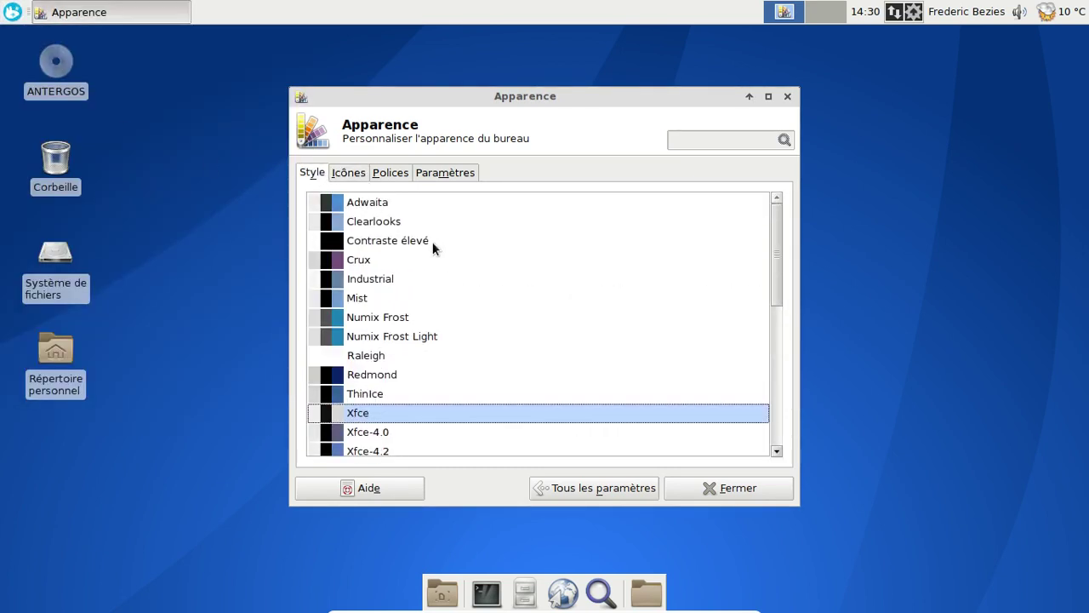
click(408, 317)
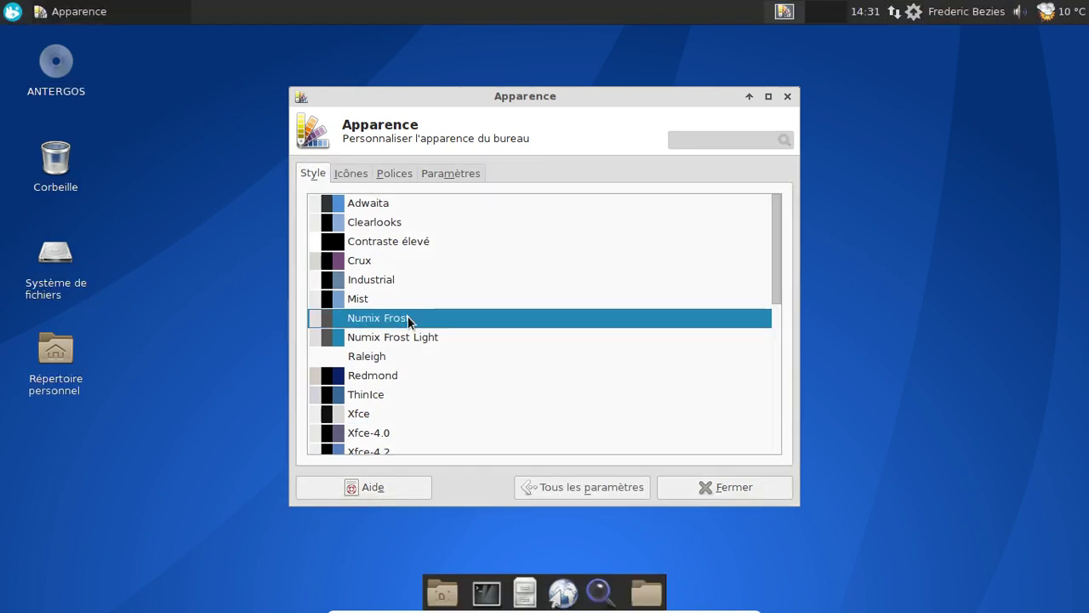
scroll(509, 304, down, 2)
scroll(513, 305, up, 2)
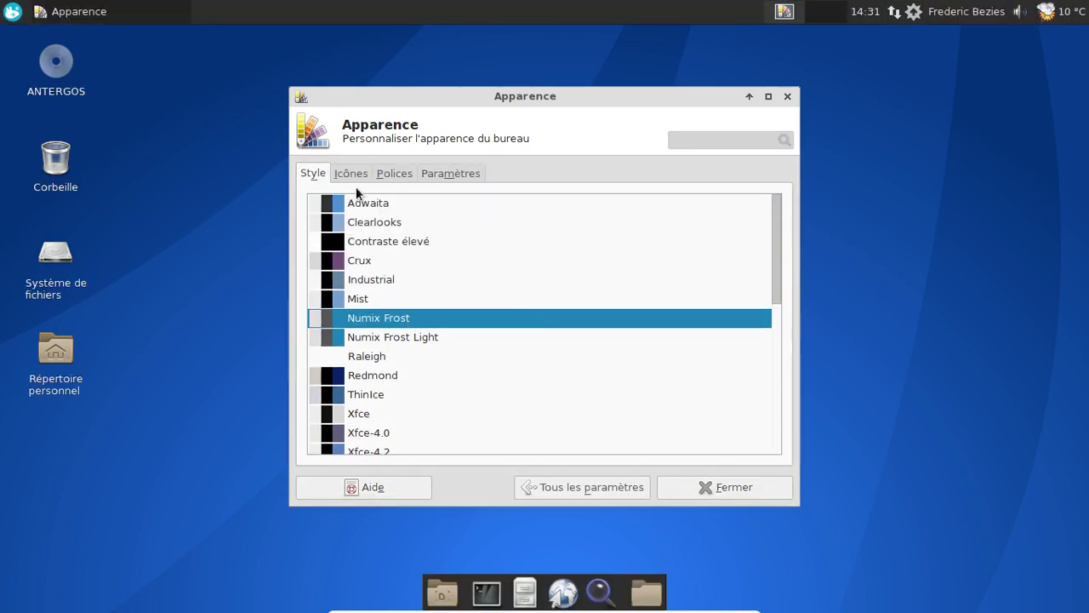
click(351, 174)
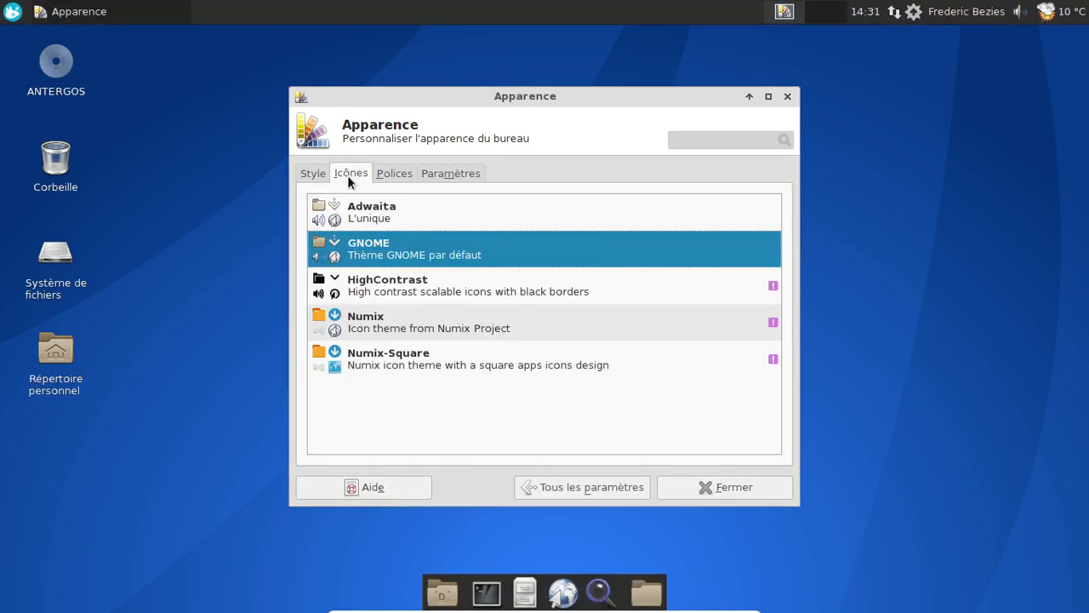
click(400, 320)
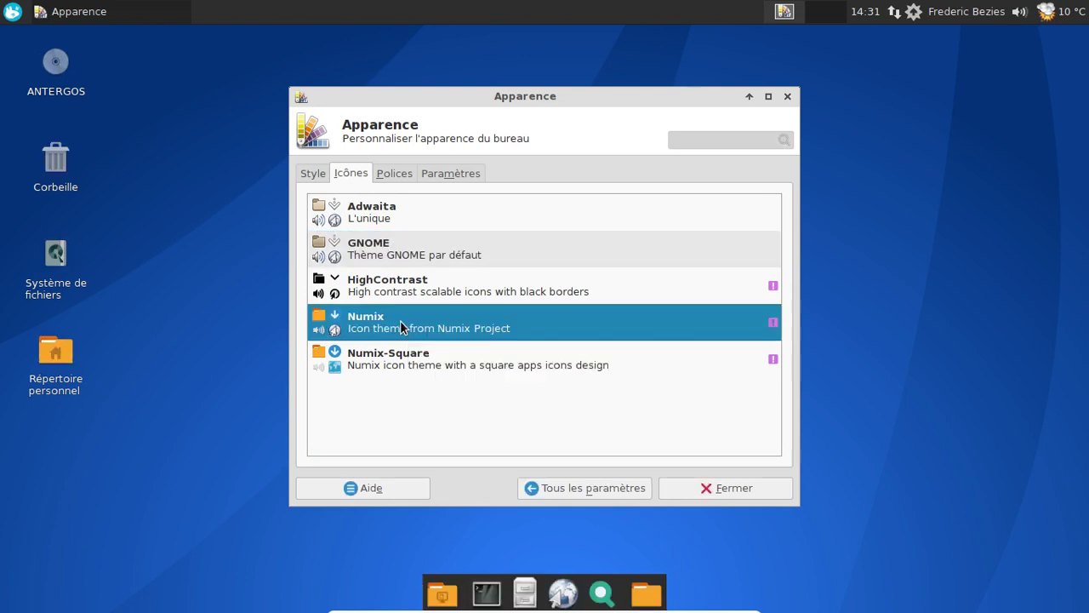
click(419, 354)
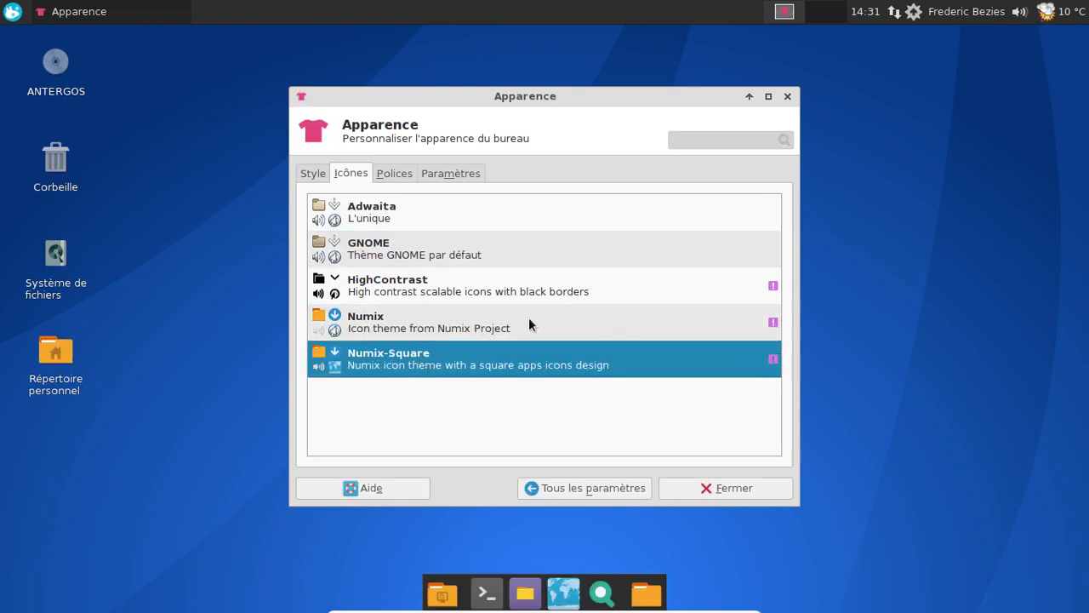
click(787, 96)
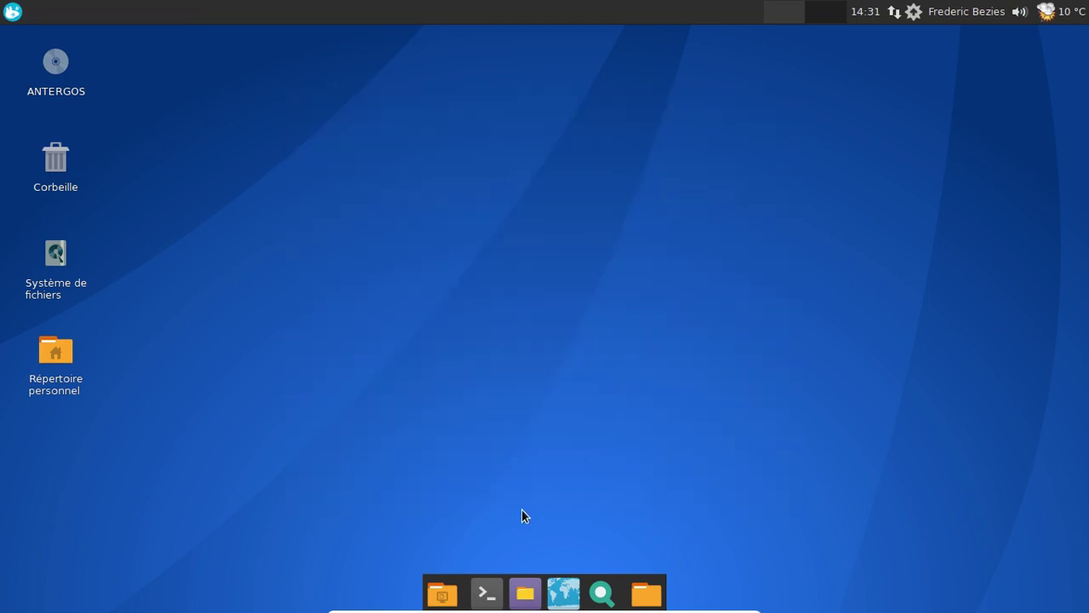
- Open the file manager to view the home folder's contents, close it, and glance at the session actions
click(525, 593)
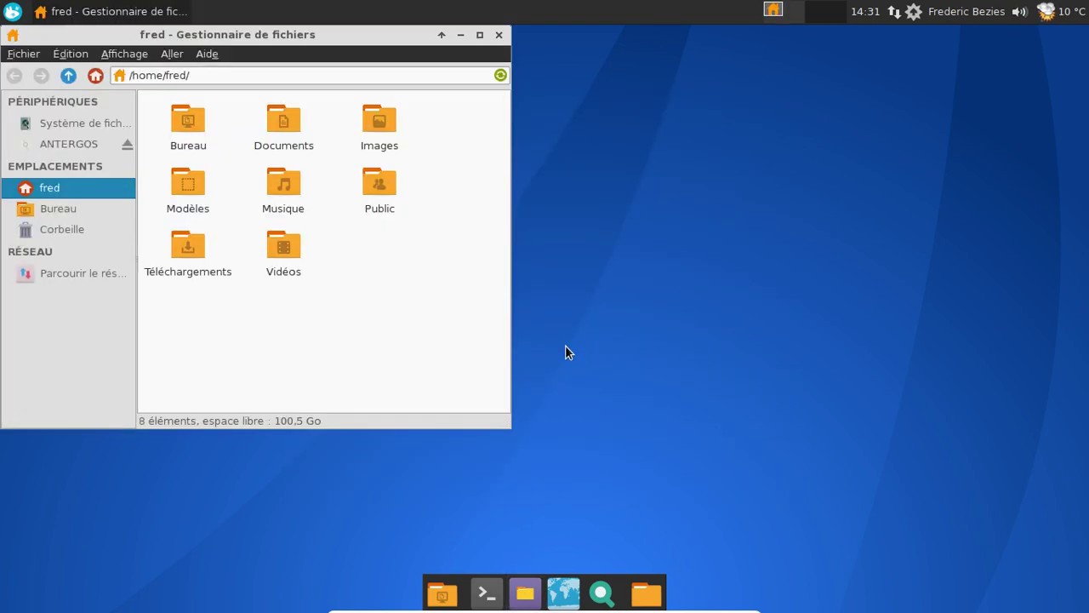
drag(332, 39, 598, 65)
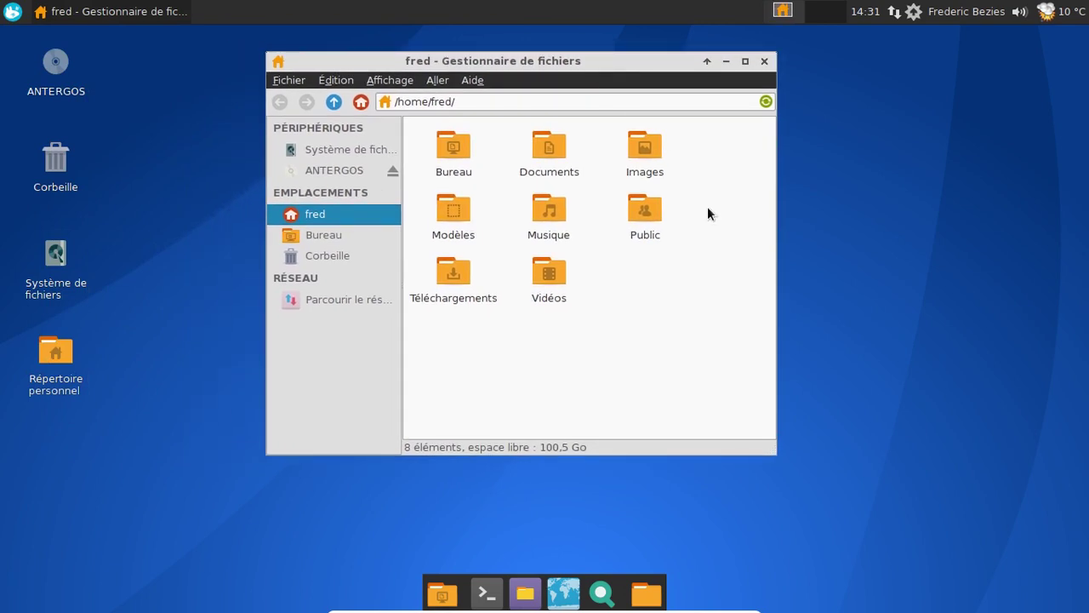
click(764, 60)
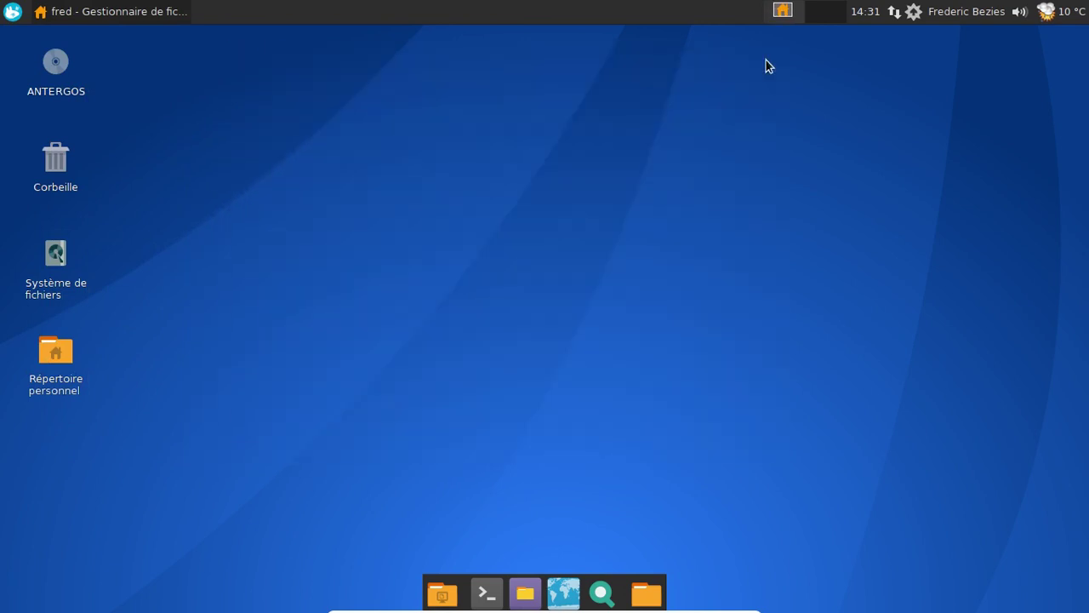
click(946, 18)
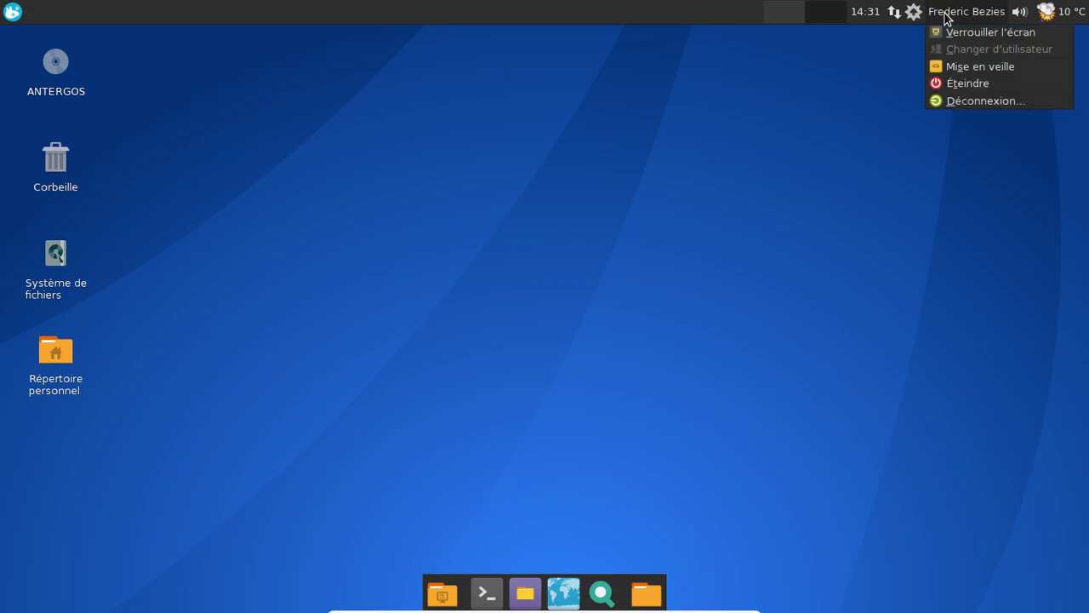
click(945, 13)
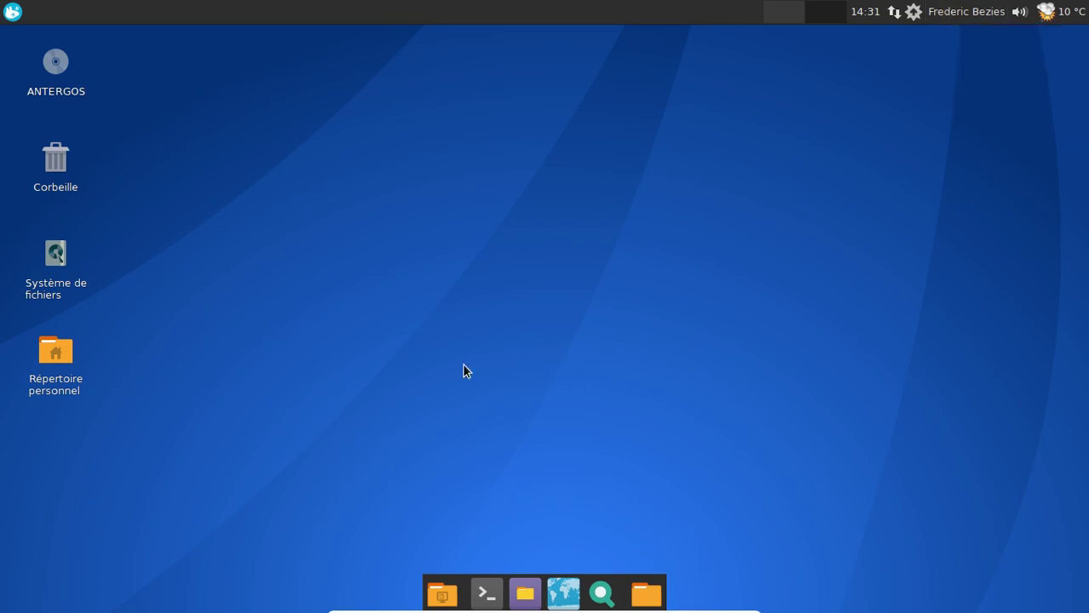
- Review the applications in the Whisker menu's Système and Accessoires categories
click(10, 14)
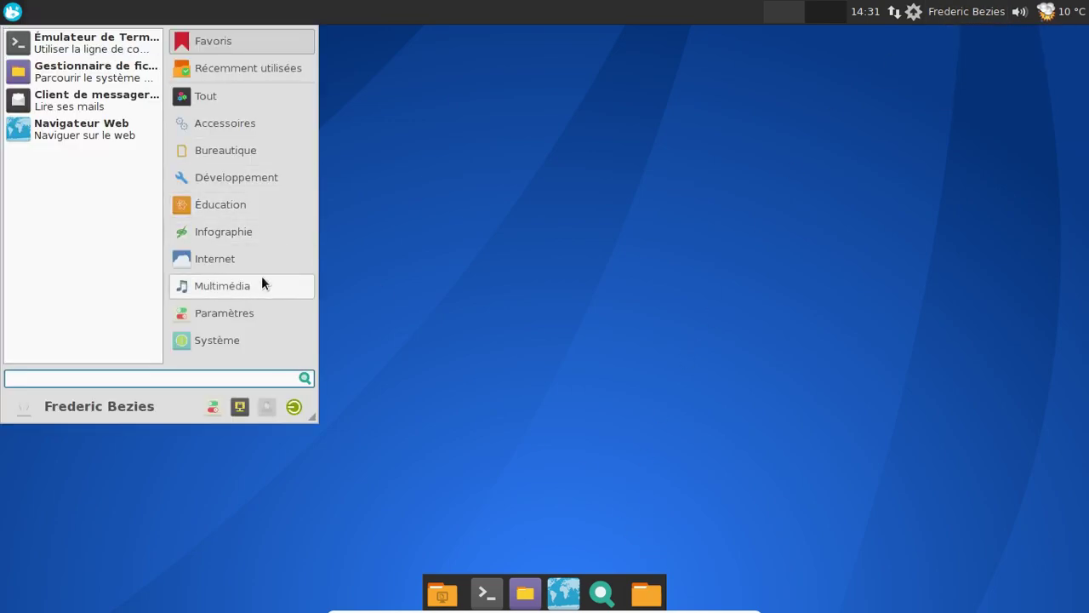
click(268, 339)
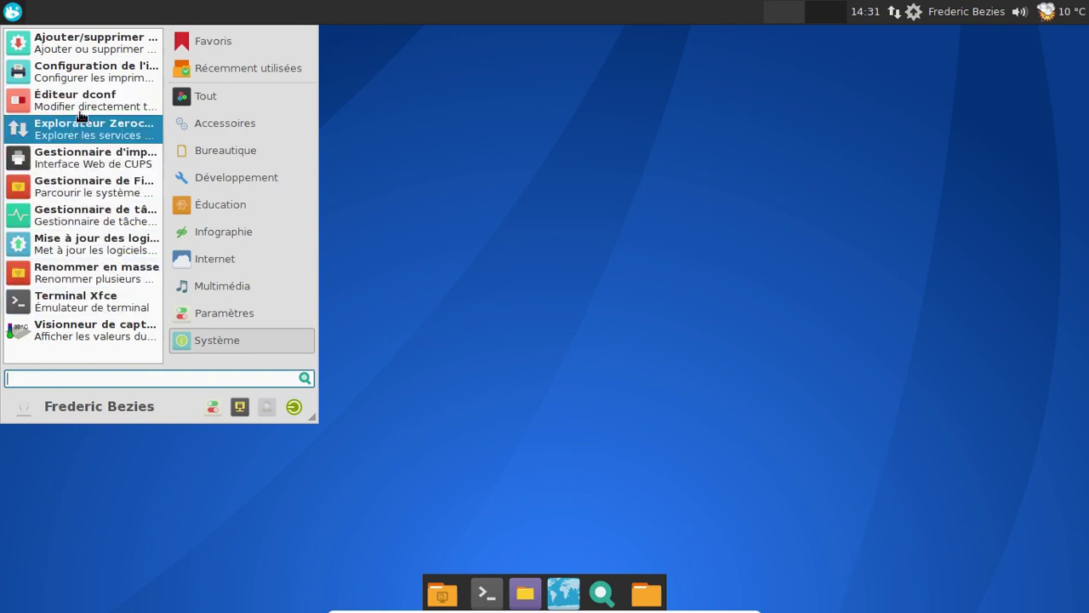
click(241, 125)
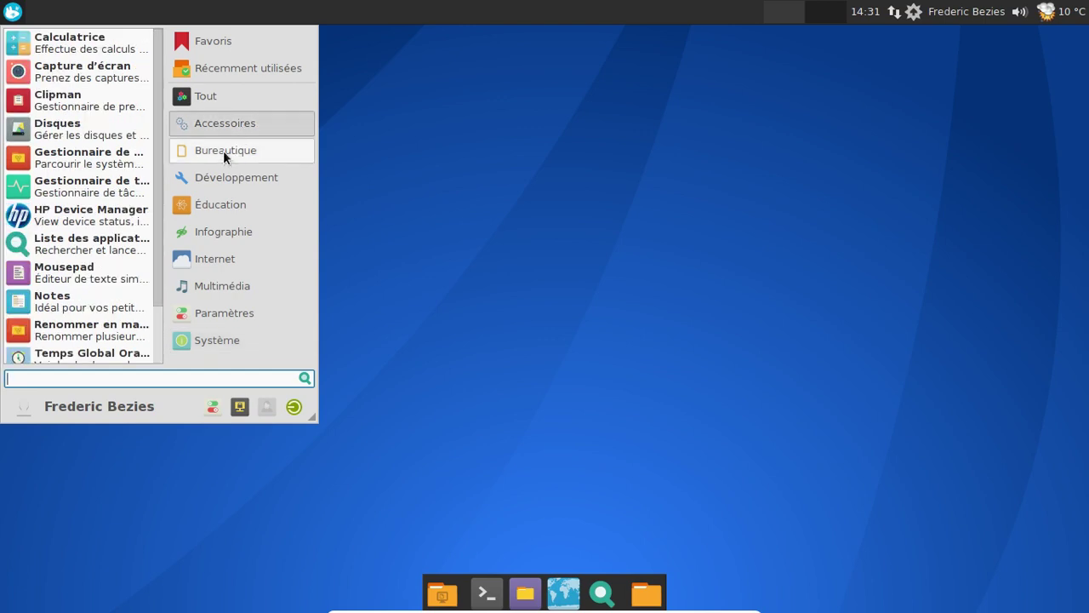
- Launch Chromium from the Whisker menu's Internet category, open its About page, and close the browser
click(234, 265)
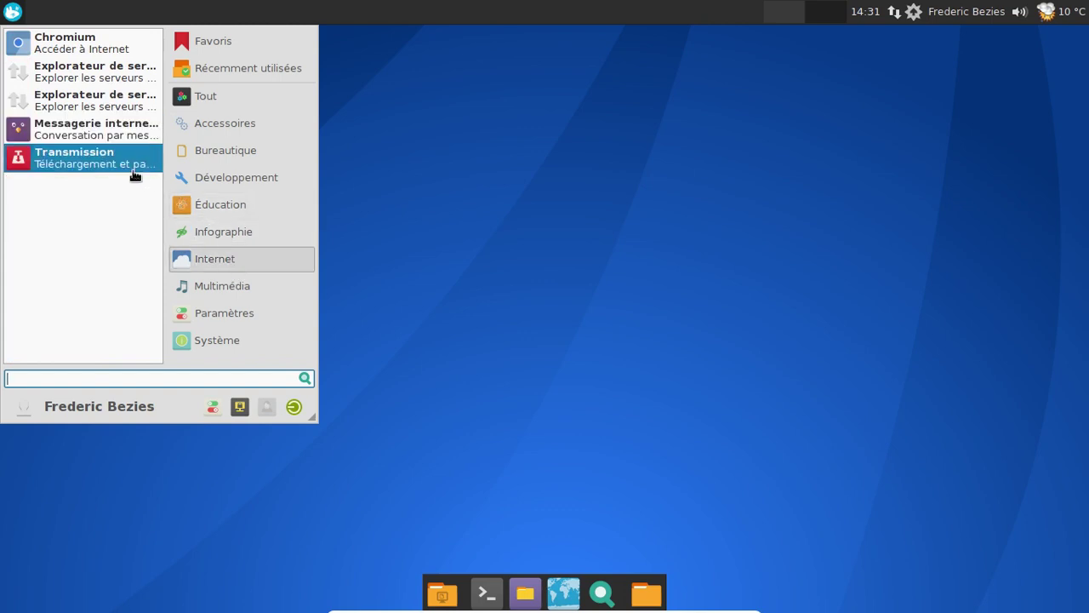
click(117, 53)
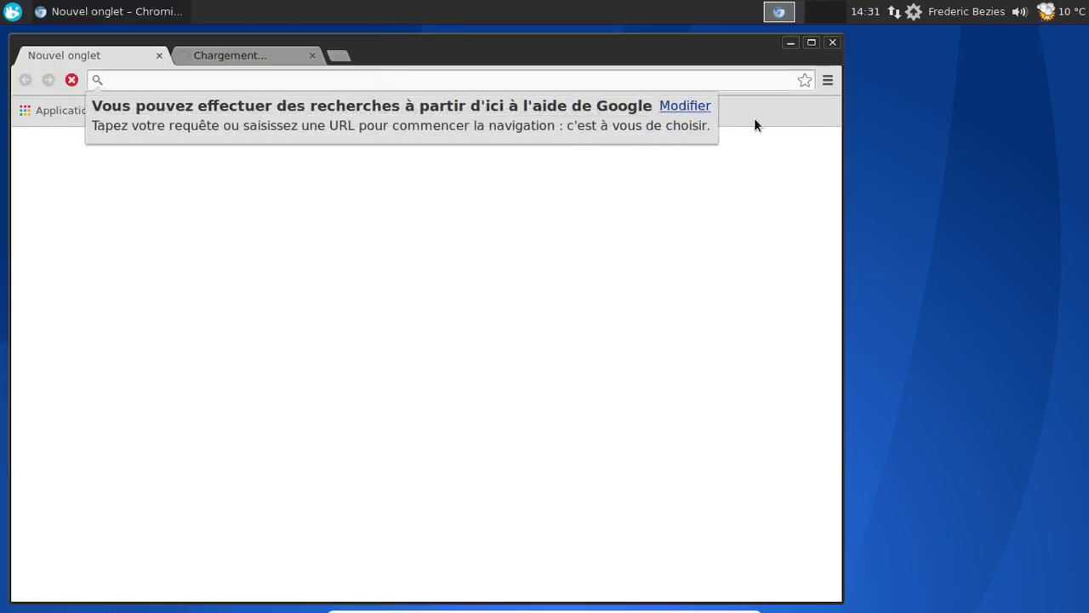
click(830, 85)
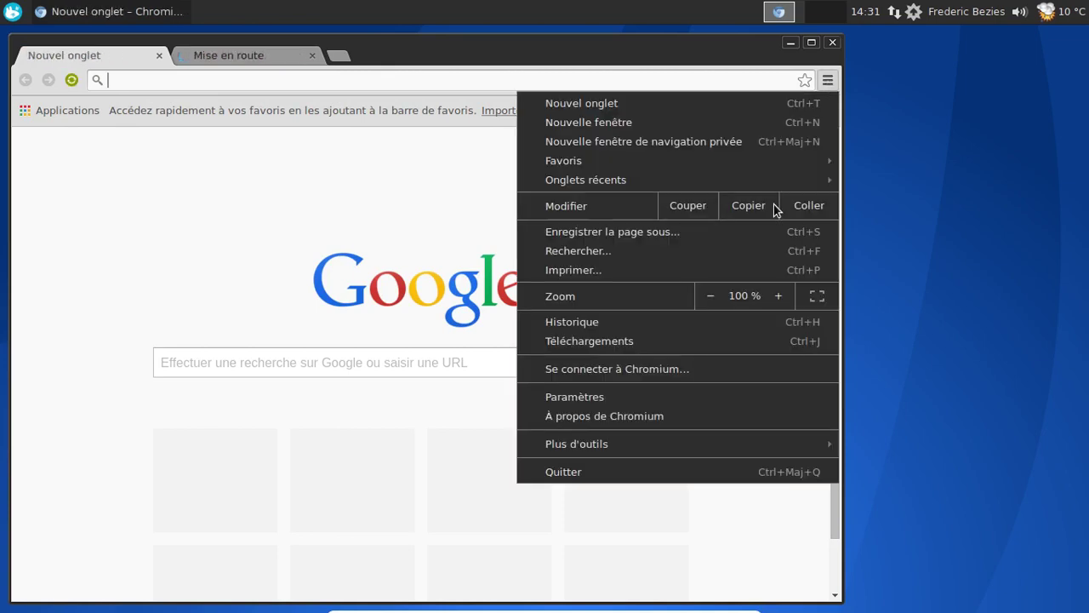
click(683, 415)
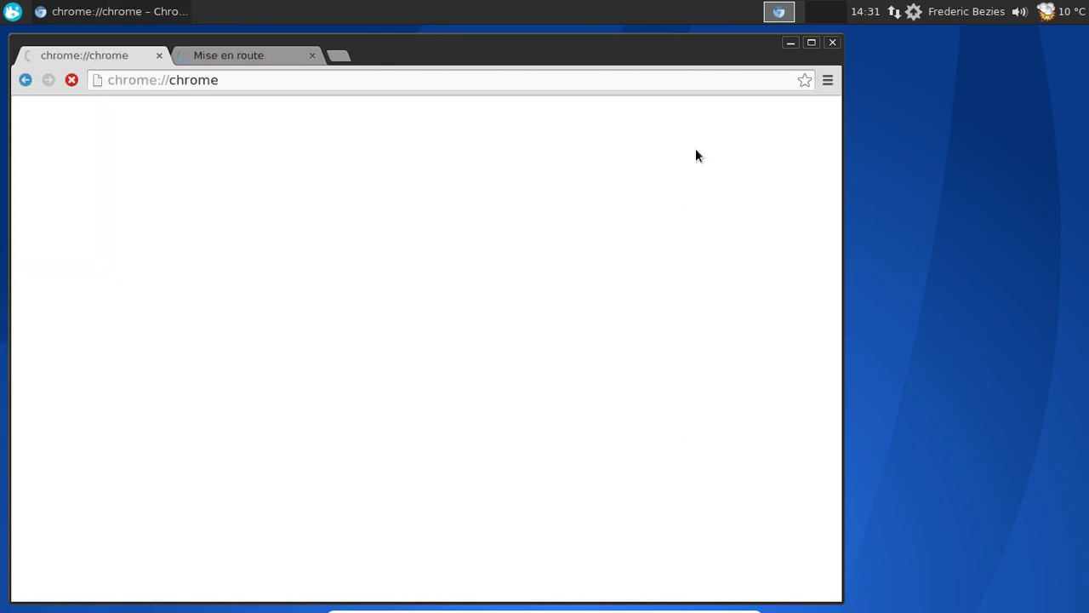
click(832, 44)
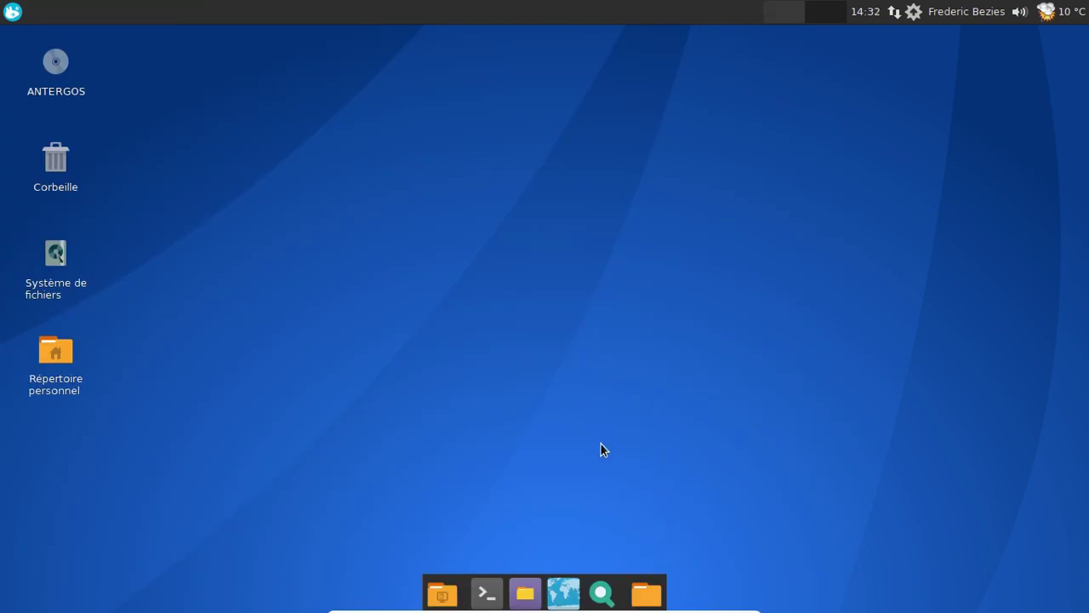
- Shut down the Antergos virtual machine and switch to the SimpleScreenRecorder window on the host desktop
click(953, 12)
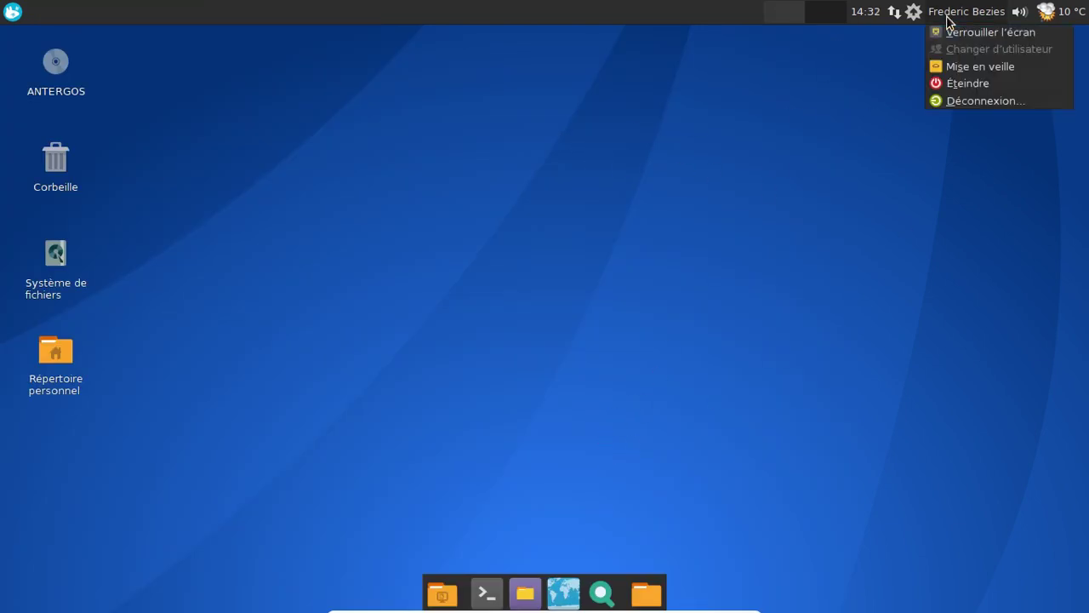
click(950, 85)
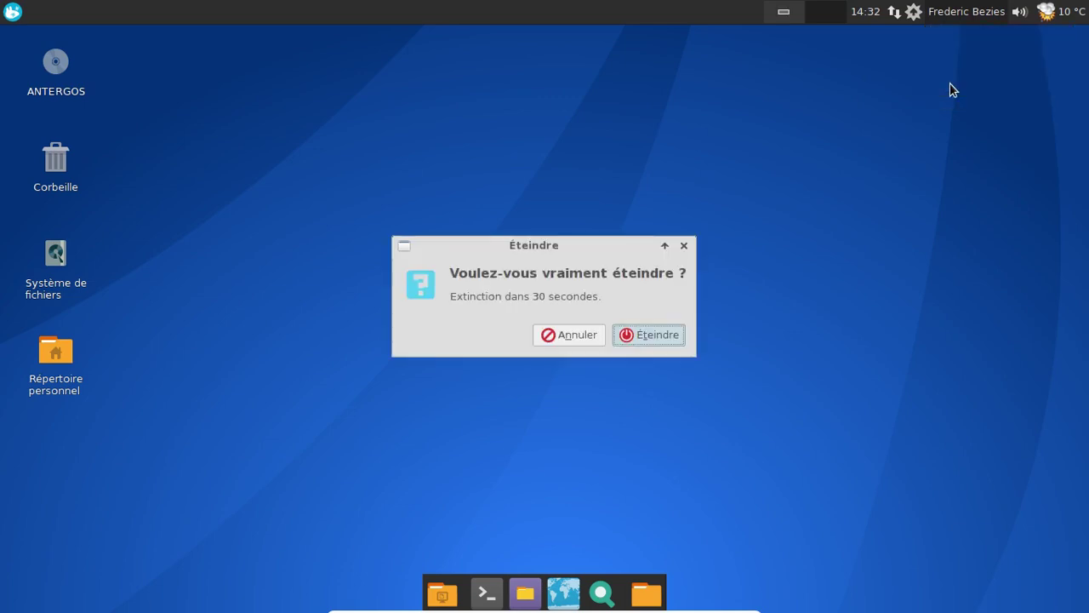
click(666, 331)
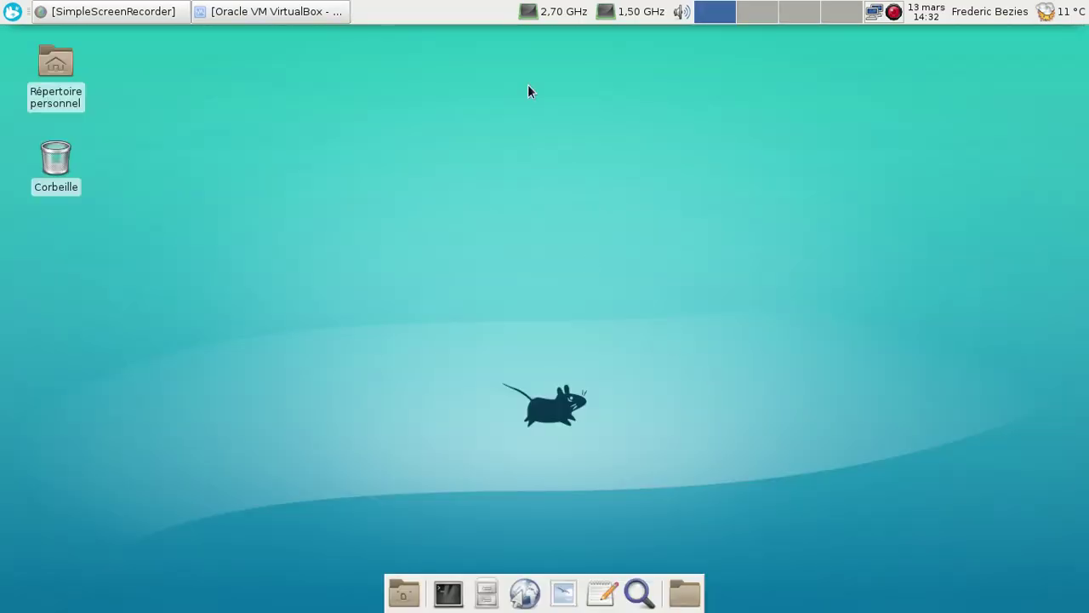
click(111, 11)
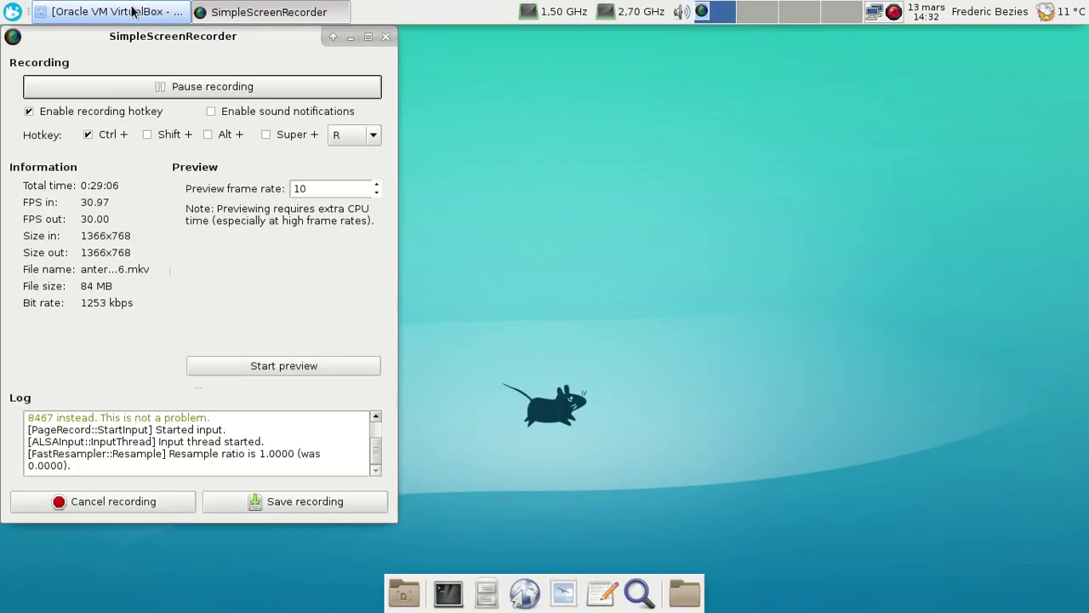